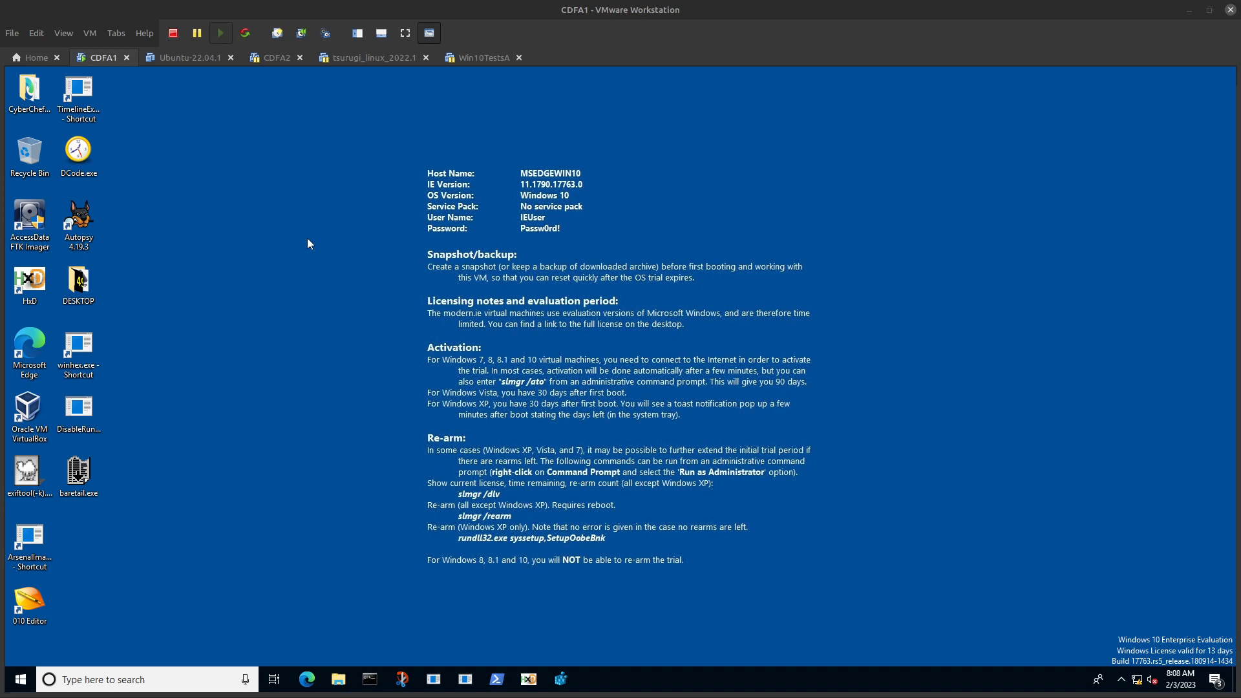
Step: Open Registry Editor with elevated permission and check the current user's CurrentVersion\Run key path
click(572, 679)
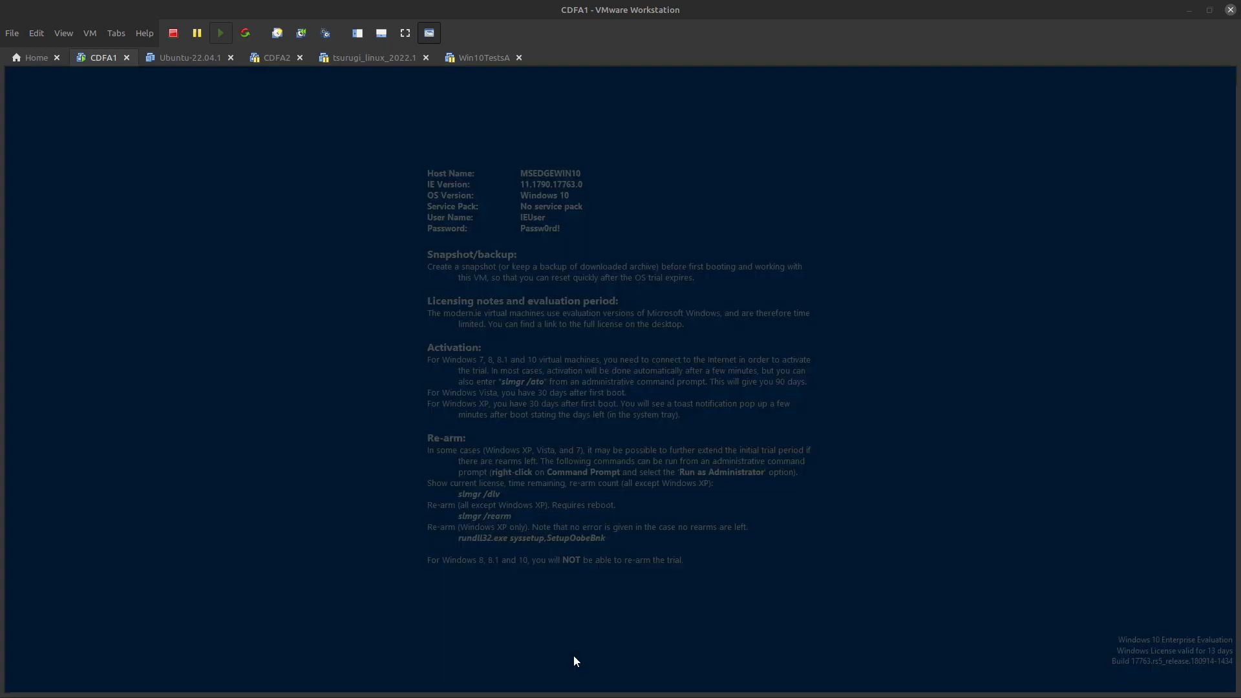
click(544, 454)
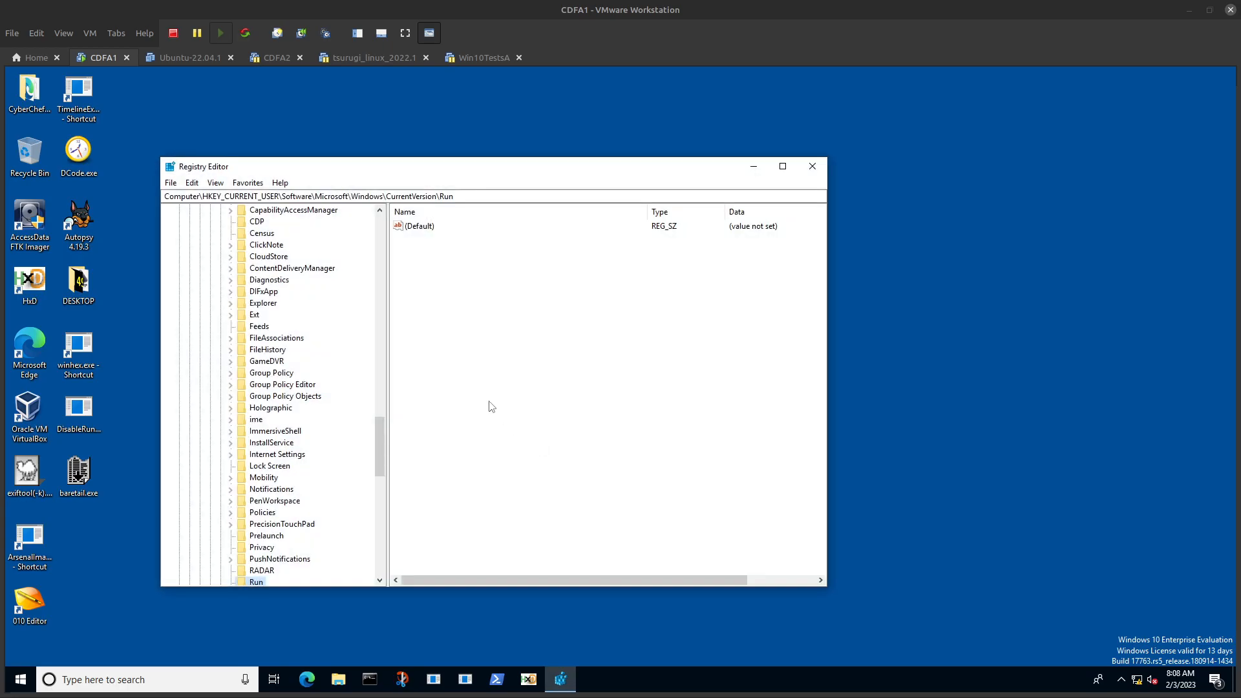
drag(453, 196, 443, 196)
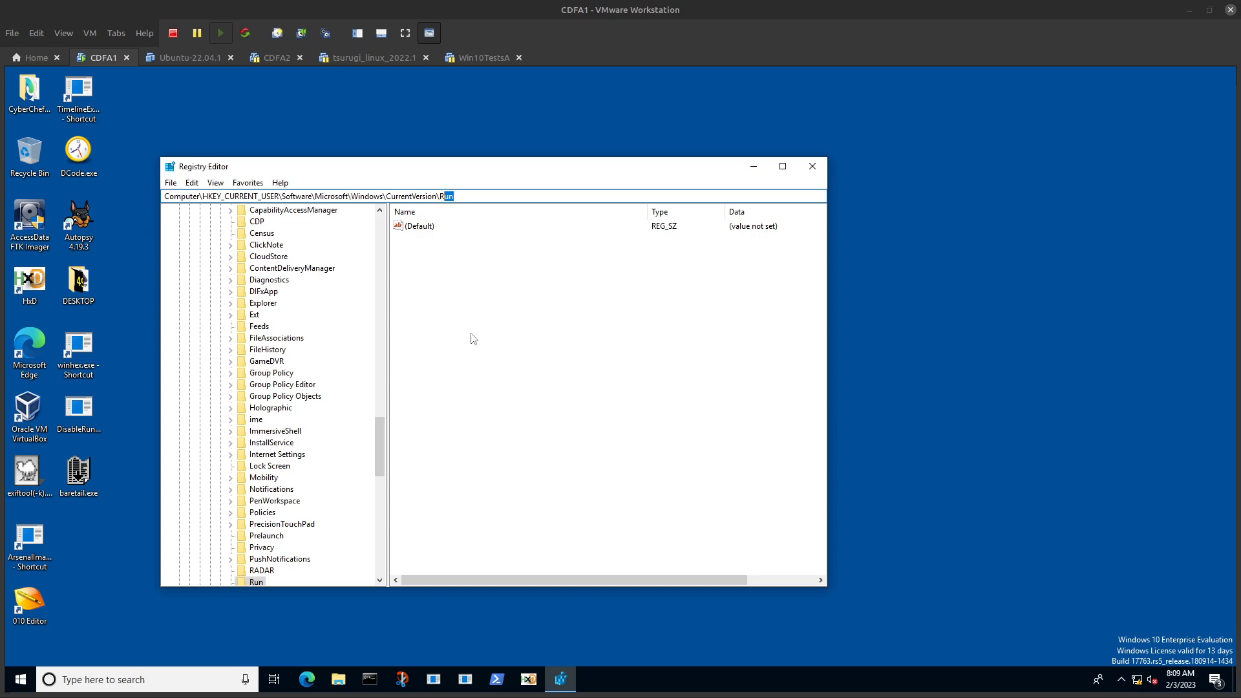
Step: View the current user's StartupApproved\Run key through the StartupApproved favorite, and return to the USER-Run favorite
click(248, 183)
click(280, 302)
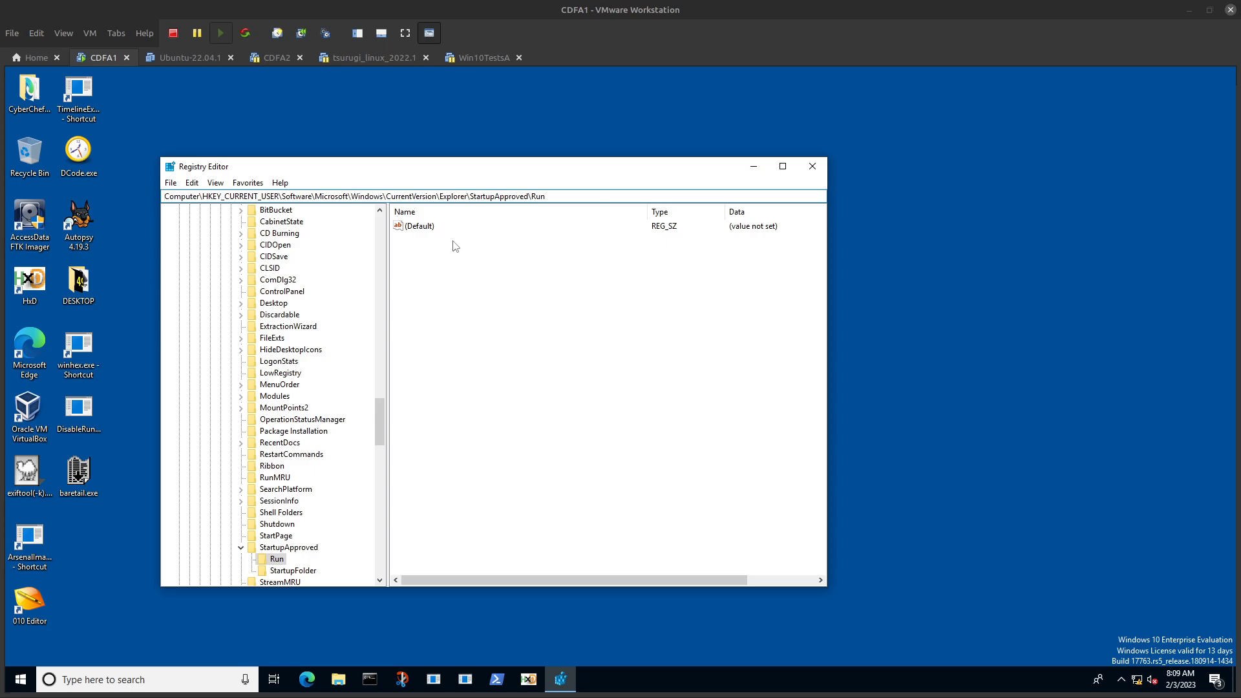
click(248, 183)
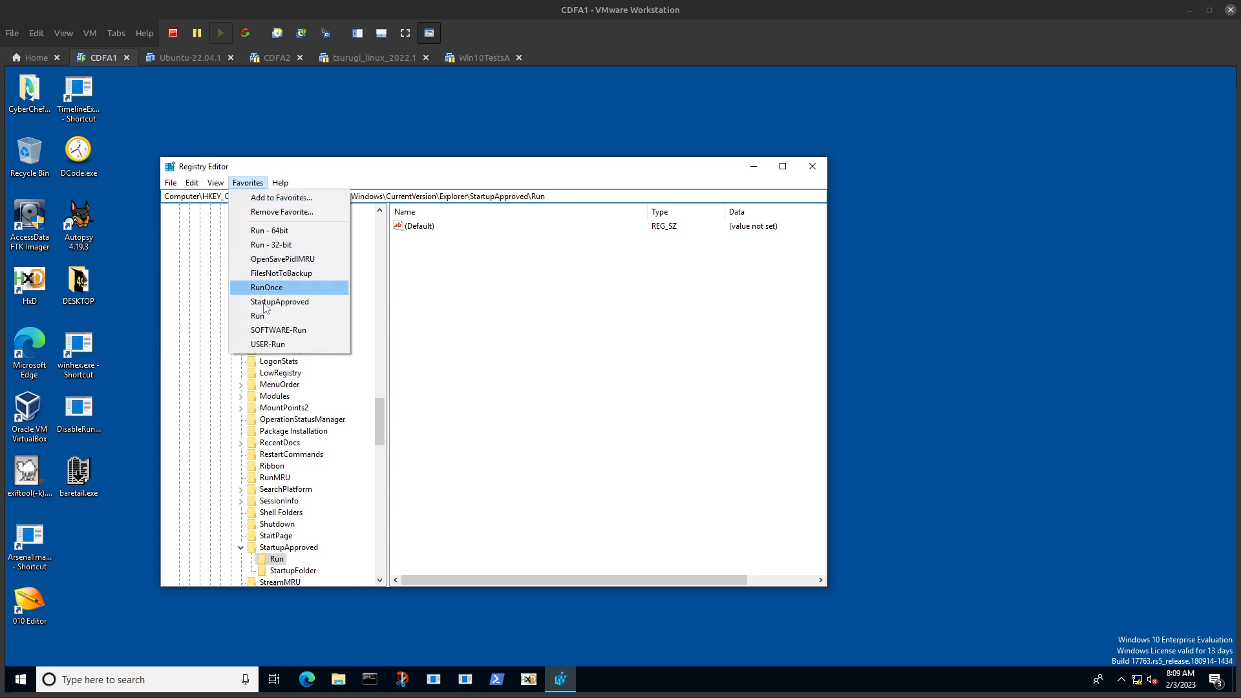
click(265, 344)
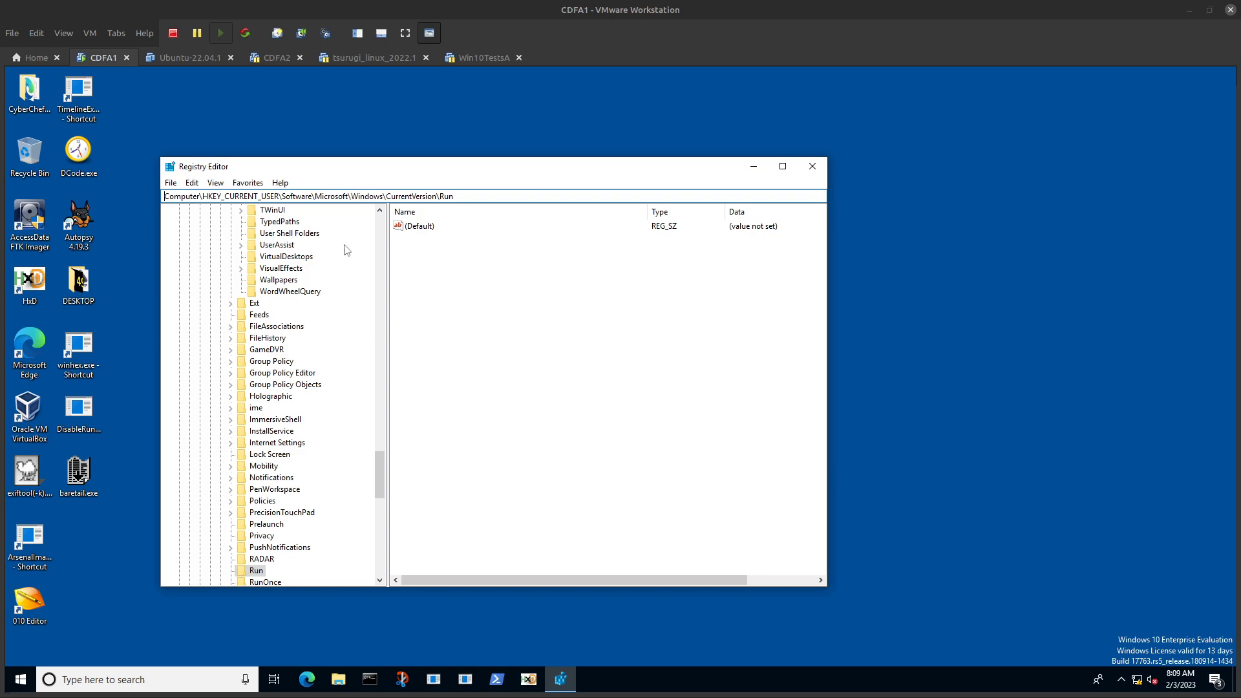
Step: Revisit the StartupApproved favorite and compare it with the keys behind the Run and USER-Run favorites
click(247, 183)
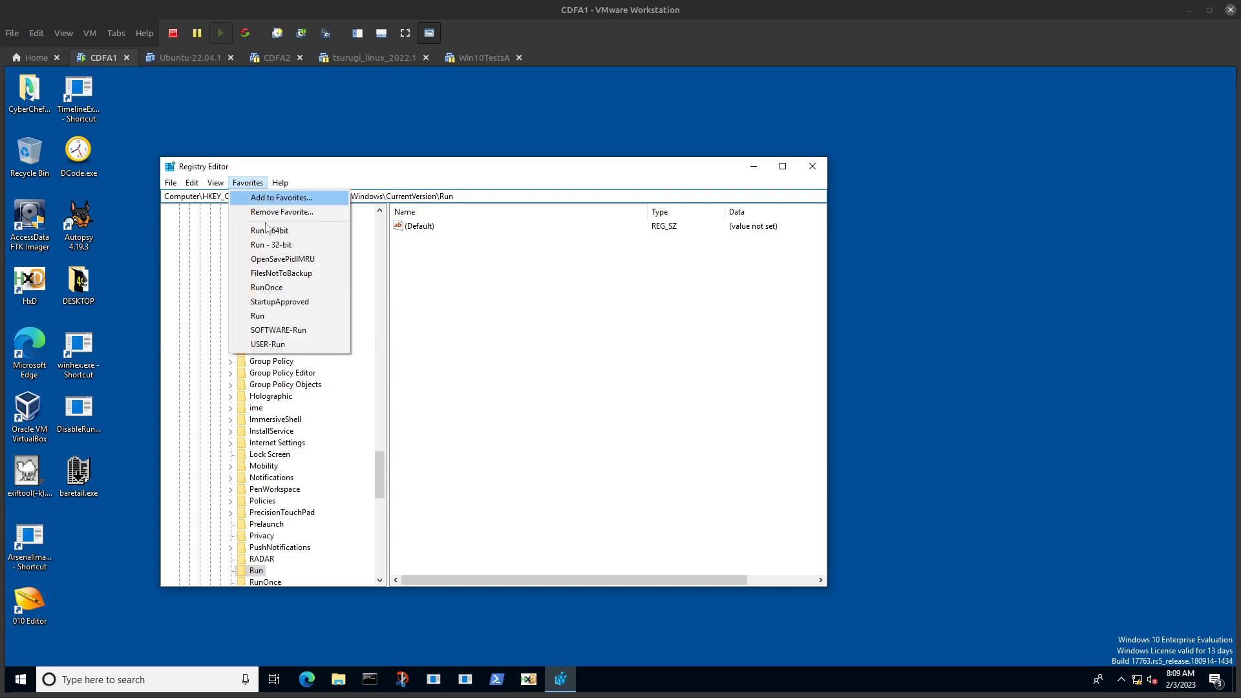
click(292, 306)
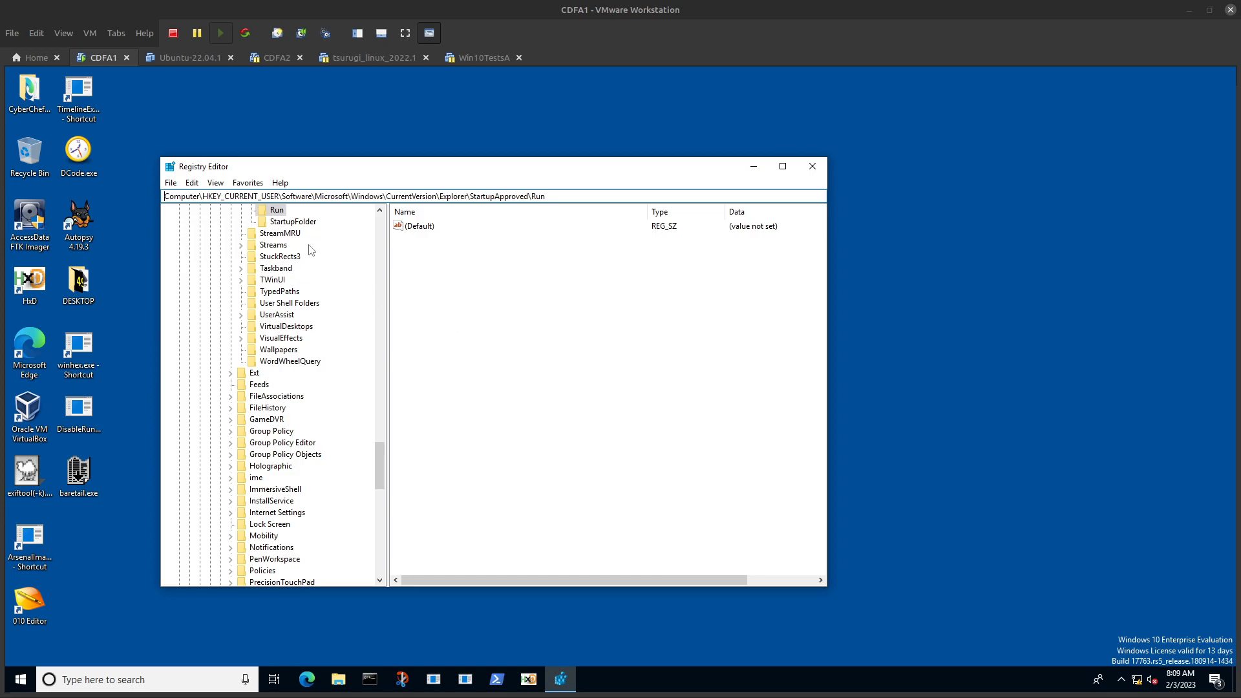
scroll(291, 252, up, 2)
click(246, 184)
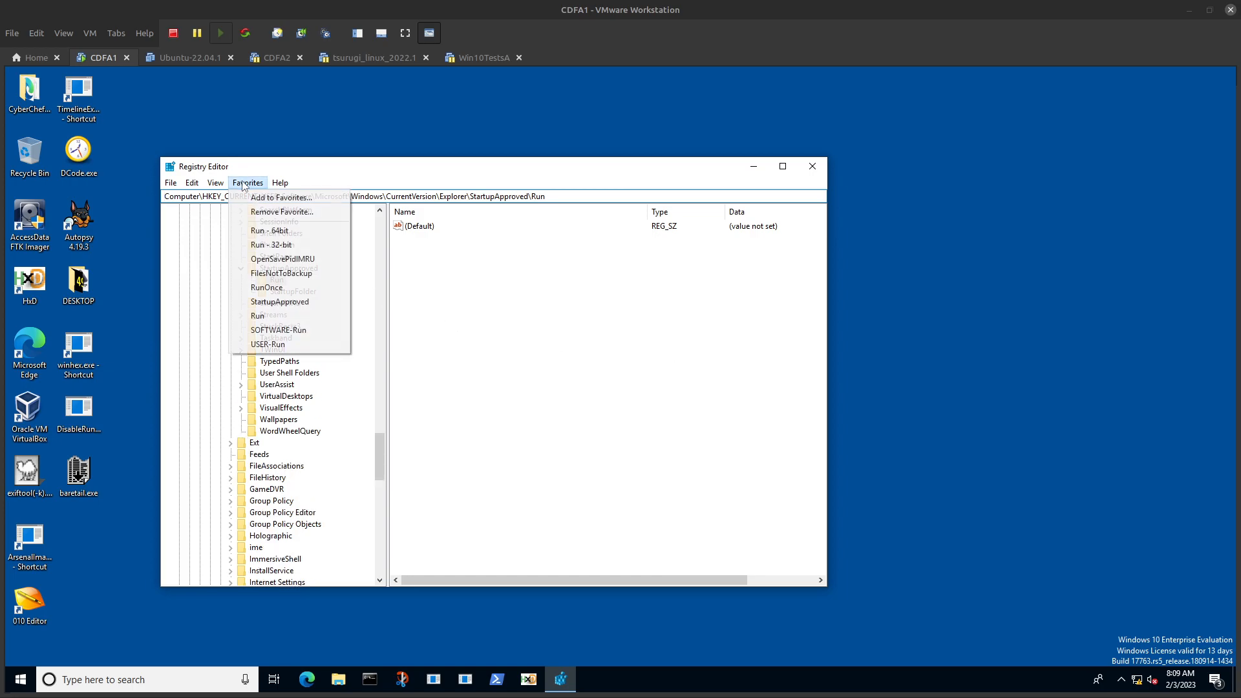
click(265, 316)
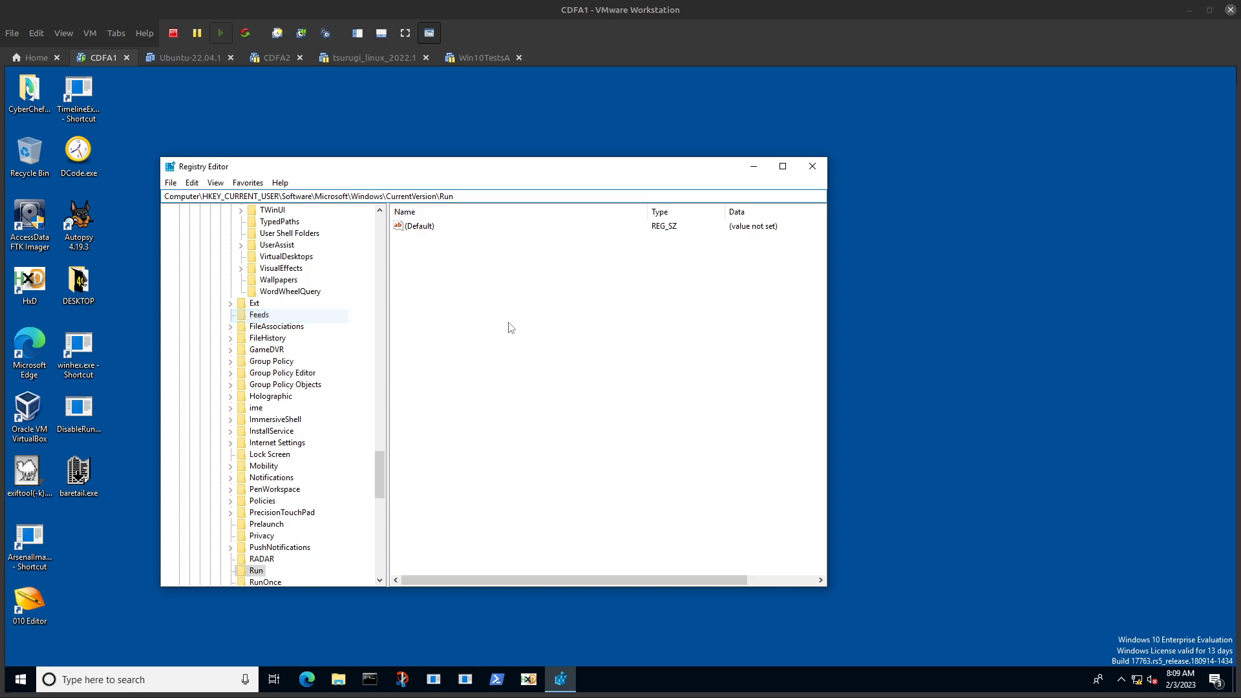
click(248, 183)
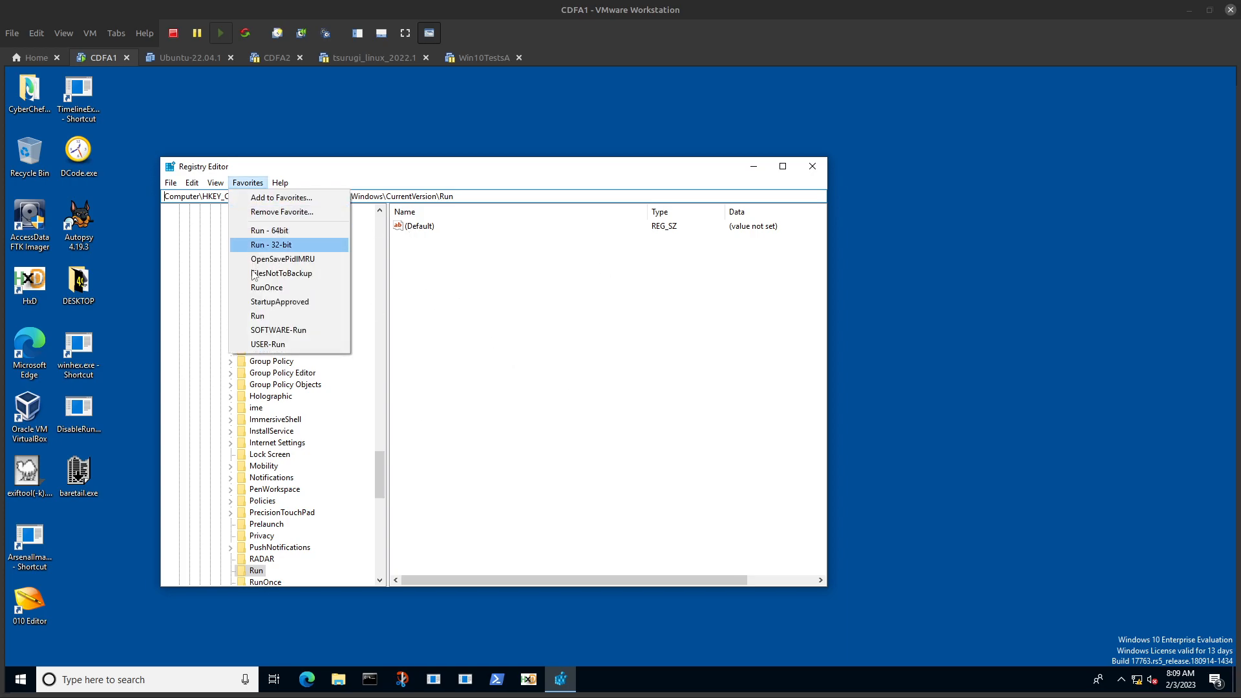
click(272, 345)
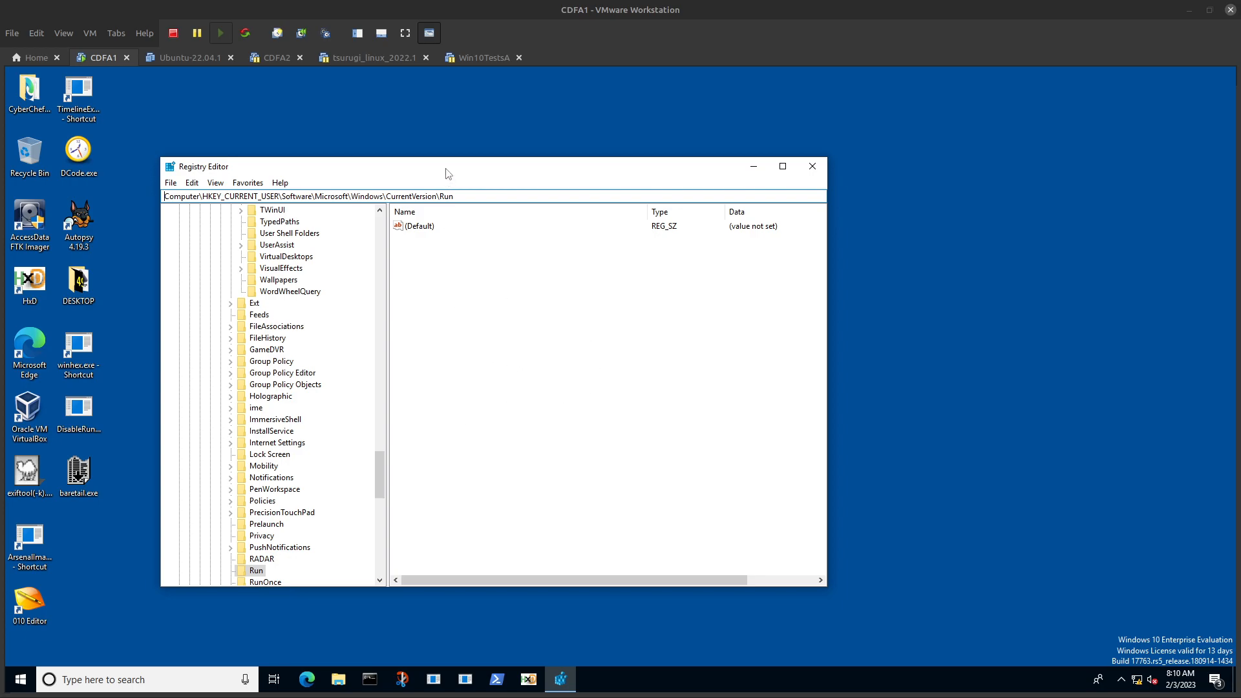
Step: Check the Explorer\StartupApproved\Run key once more and go back to the current user's CurrentVersion\Run key
click(236, 186)
click(276, 308)
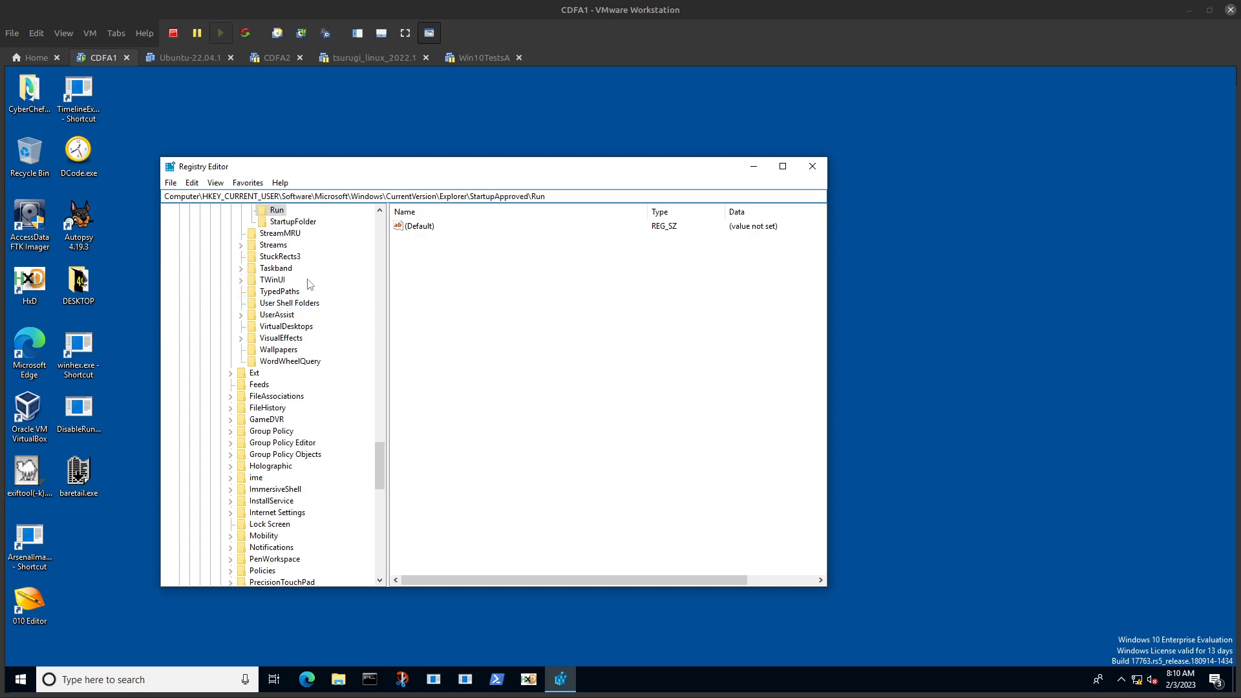
click(247, 183)
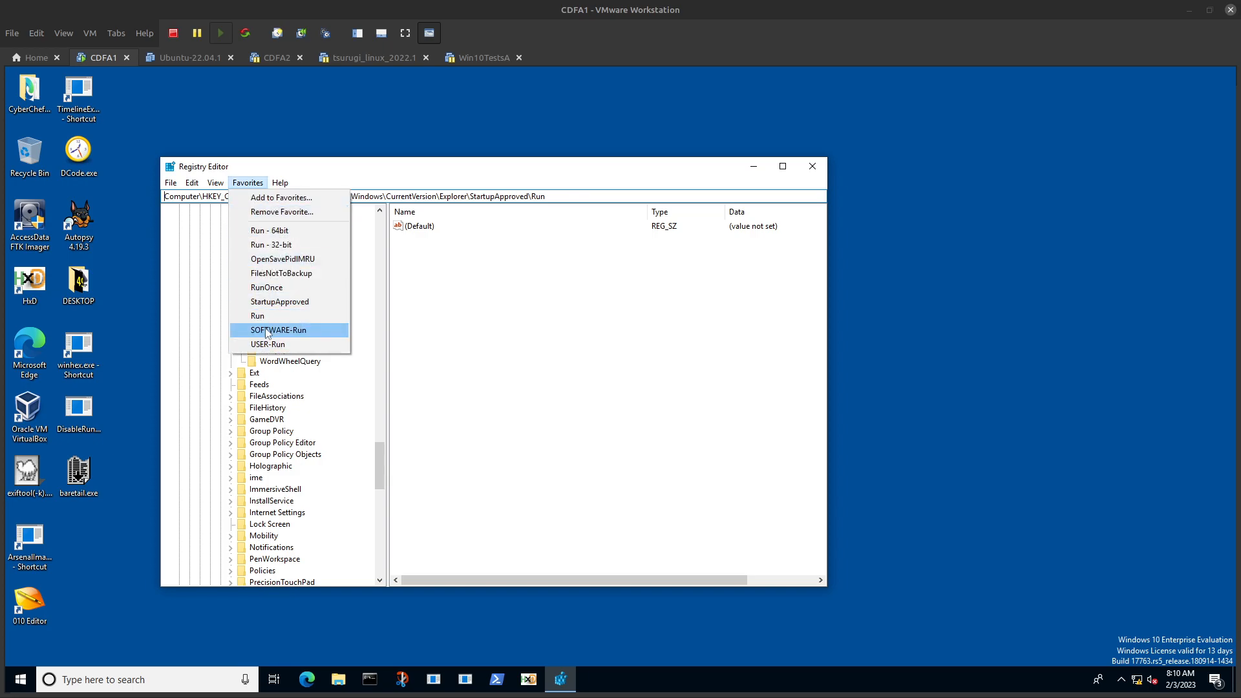
click(268, 344)
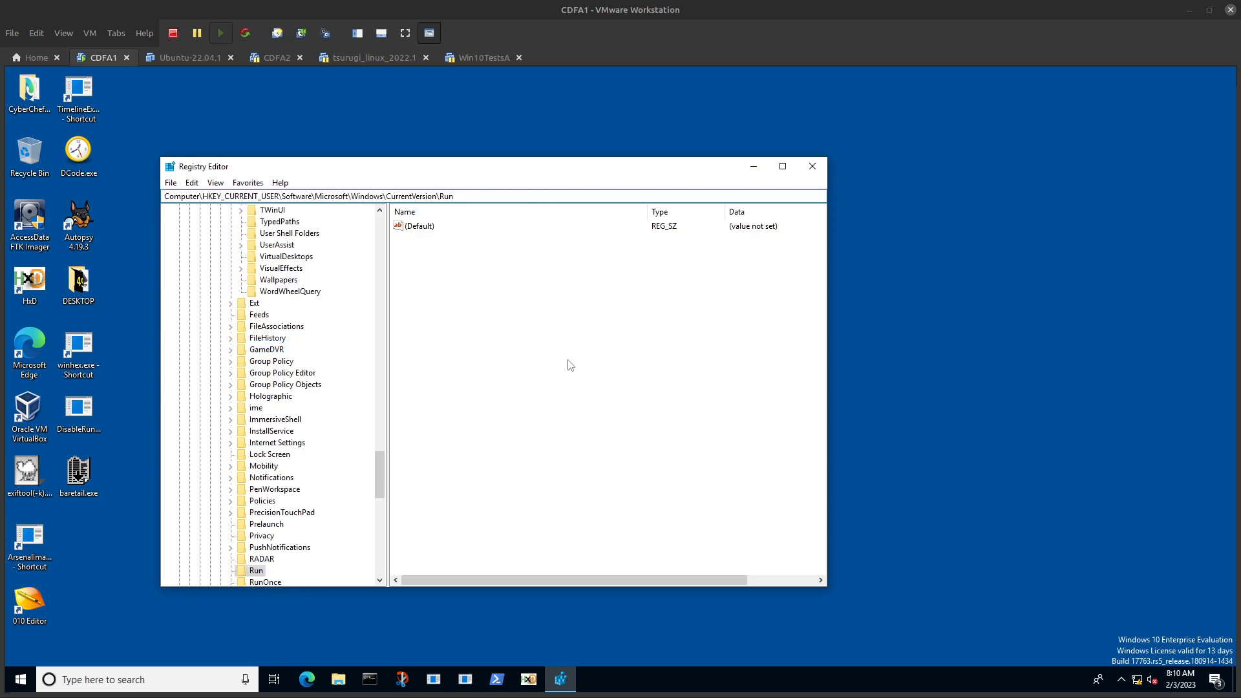
Step: Open a Command Prompt and move its window so the Registry Editor's key tree stays visible
click(370, 679)
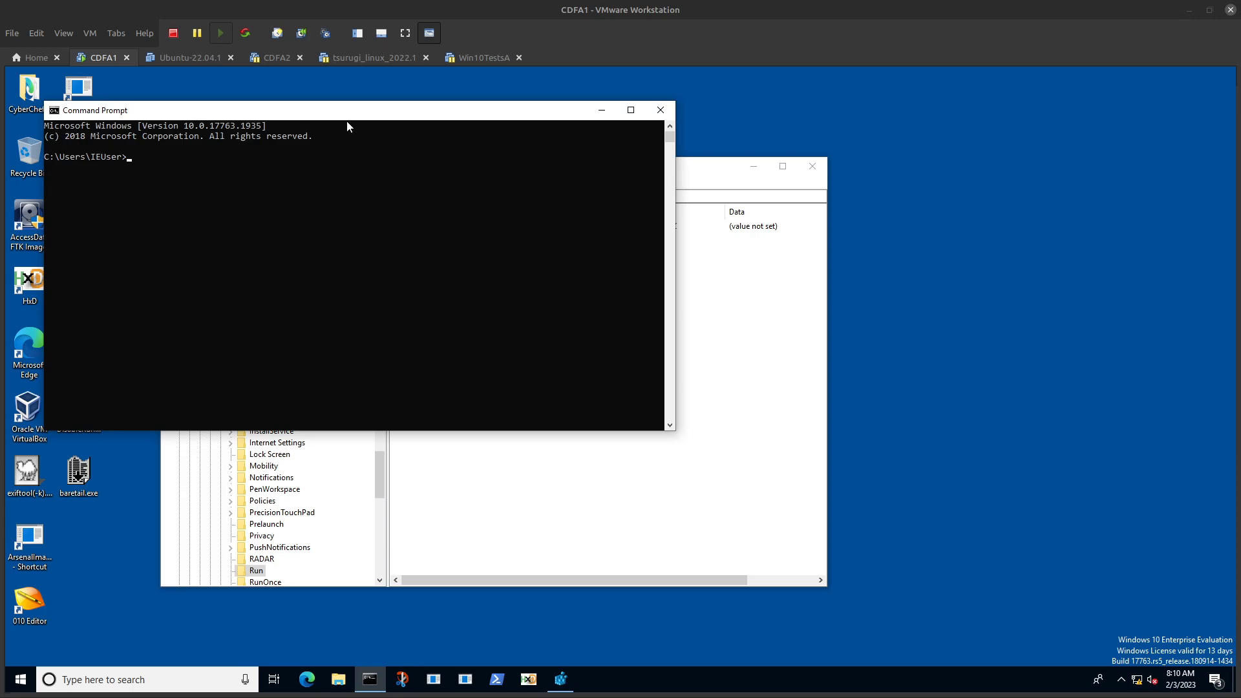
drag(346, 126, 44, 126)
drag(320, 113, 779, 255)
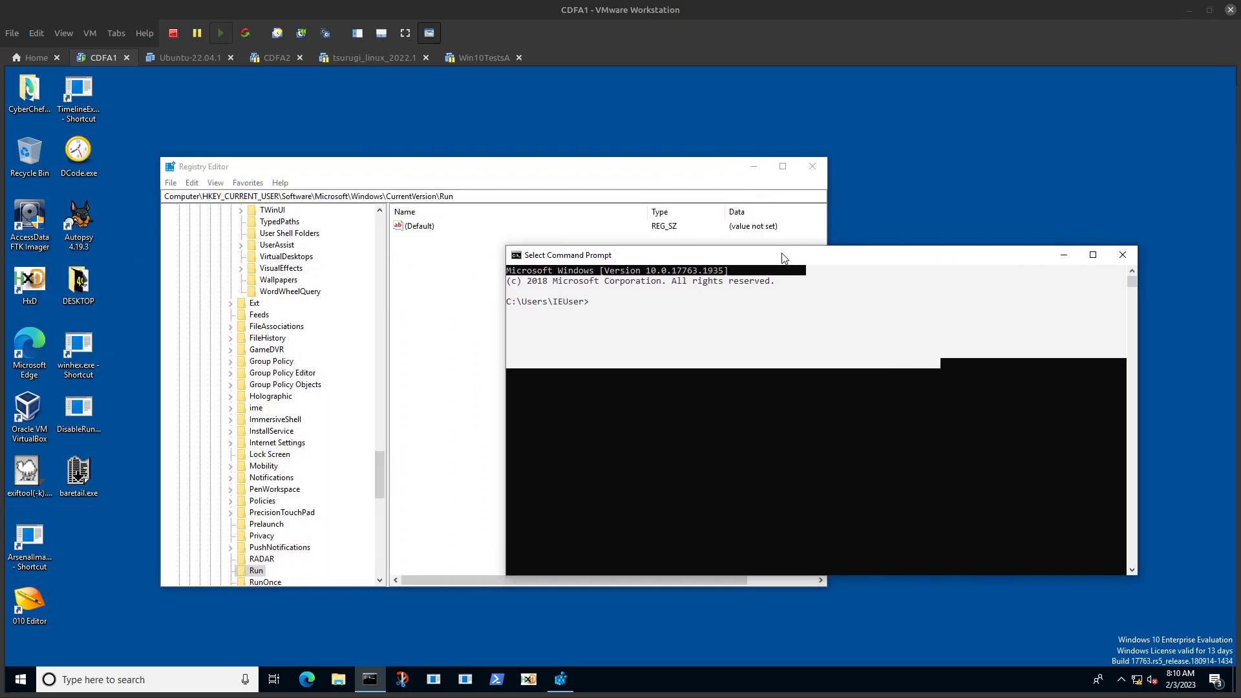
Step: Launch baretail.exe from the desktop to look at the program, and close it
click(89, 473)
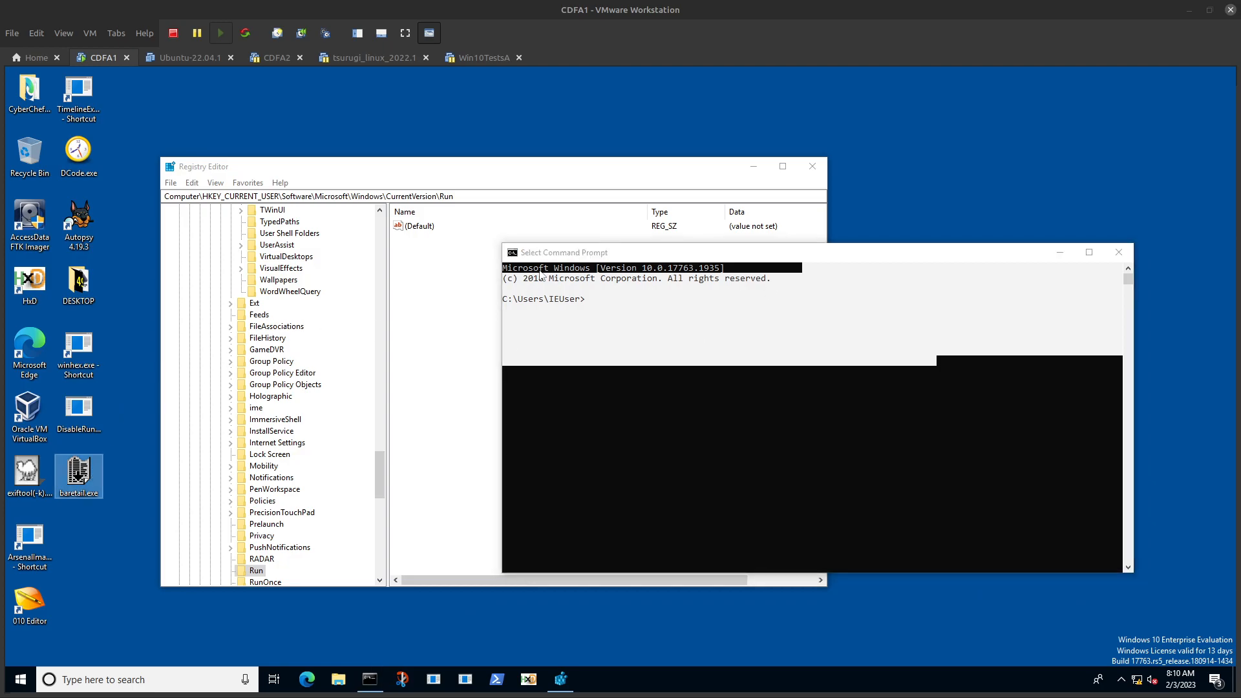
double_click(79, 475)
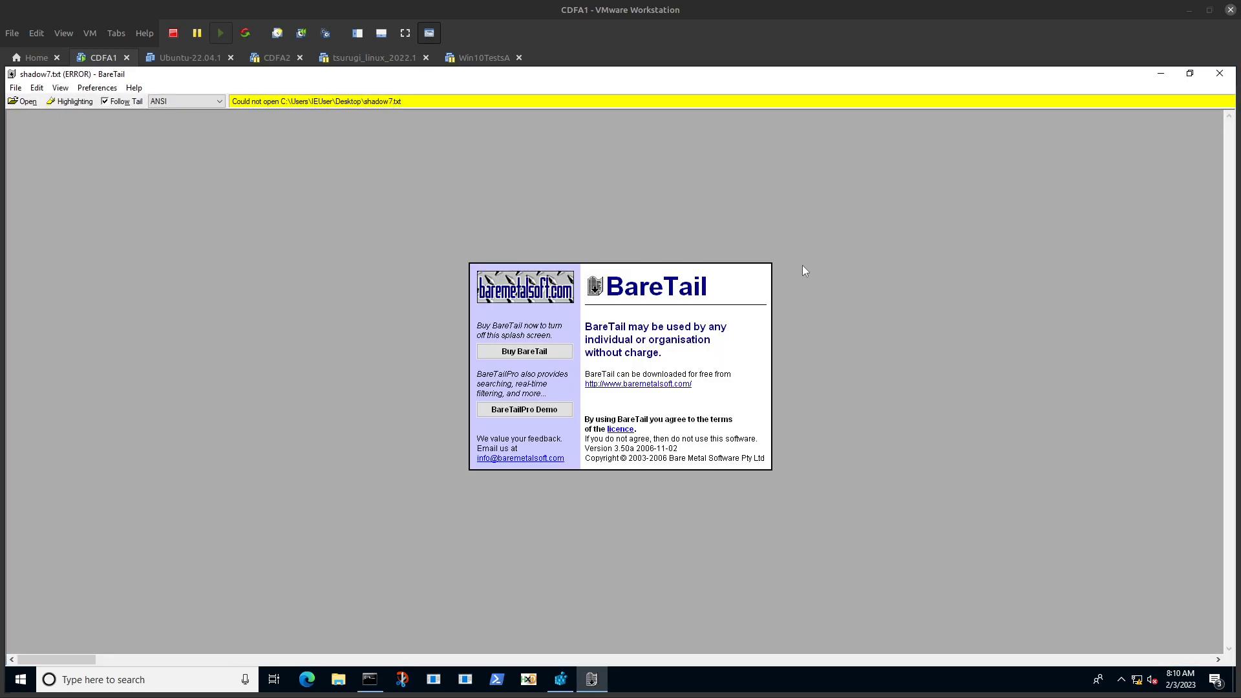
click(1220, 75)
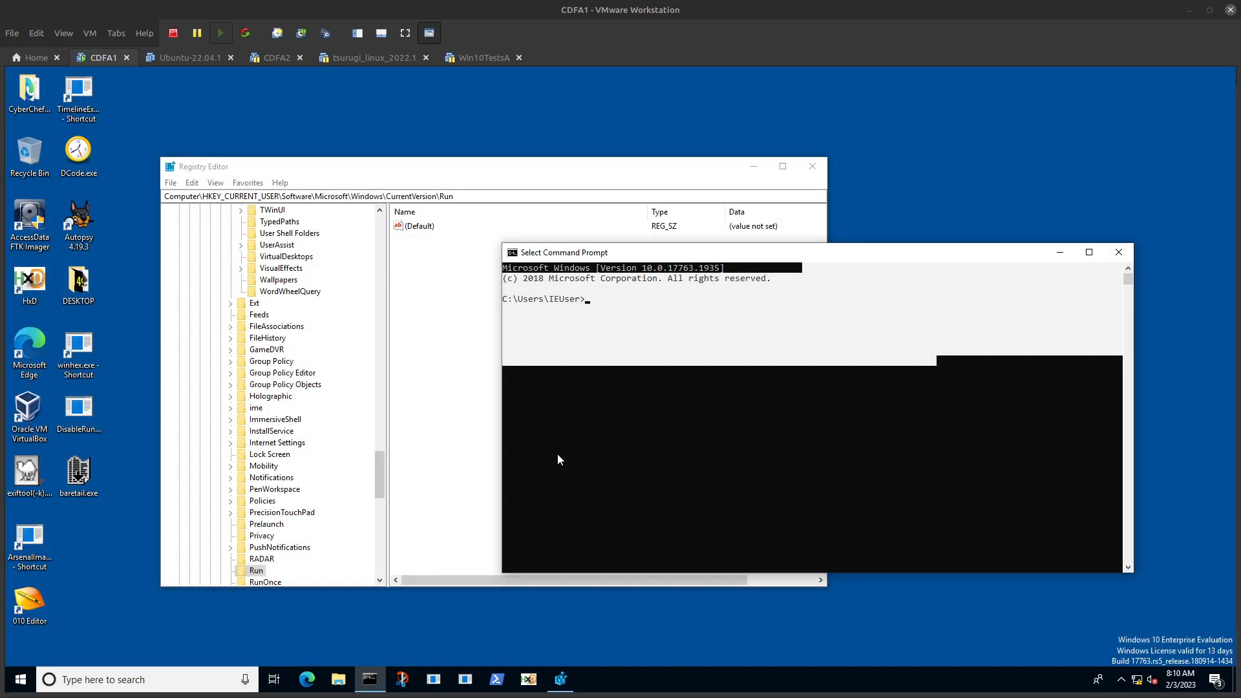
Step: Clear the text selection in the Command Prompt and change the working directory to Desktop
click(649, 321)
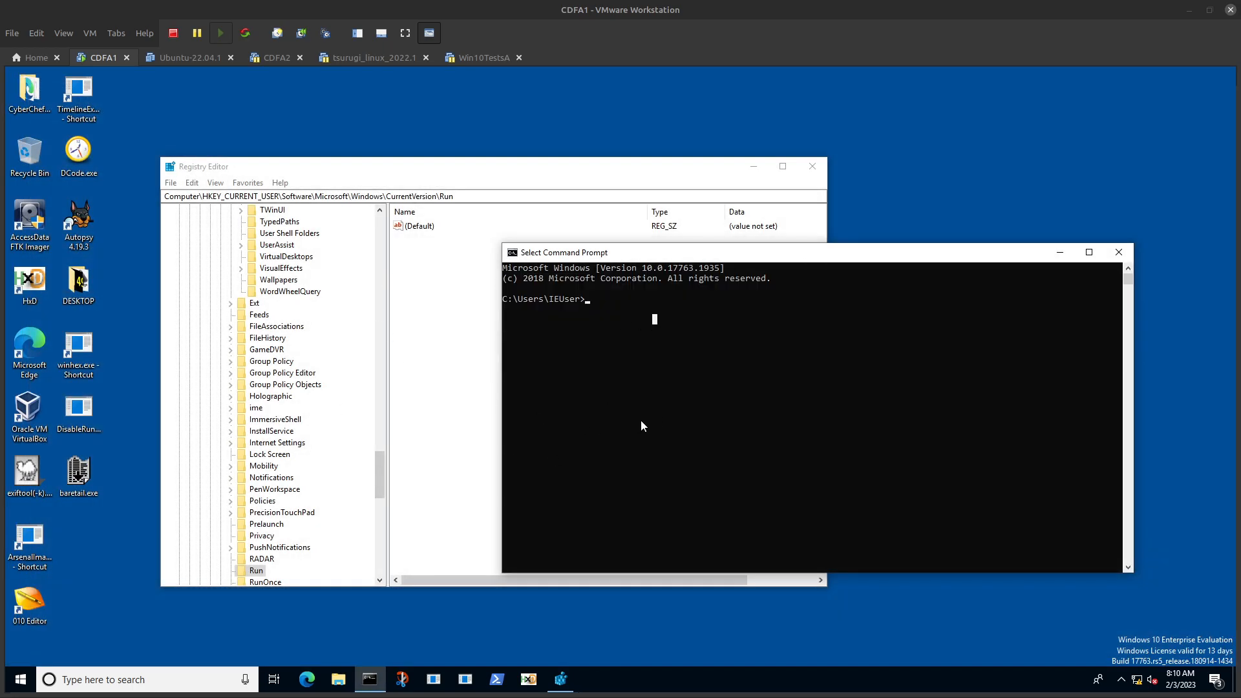
click(602, 417)
text(cd Desktop)
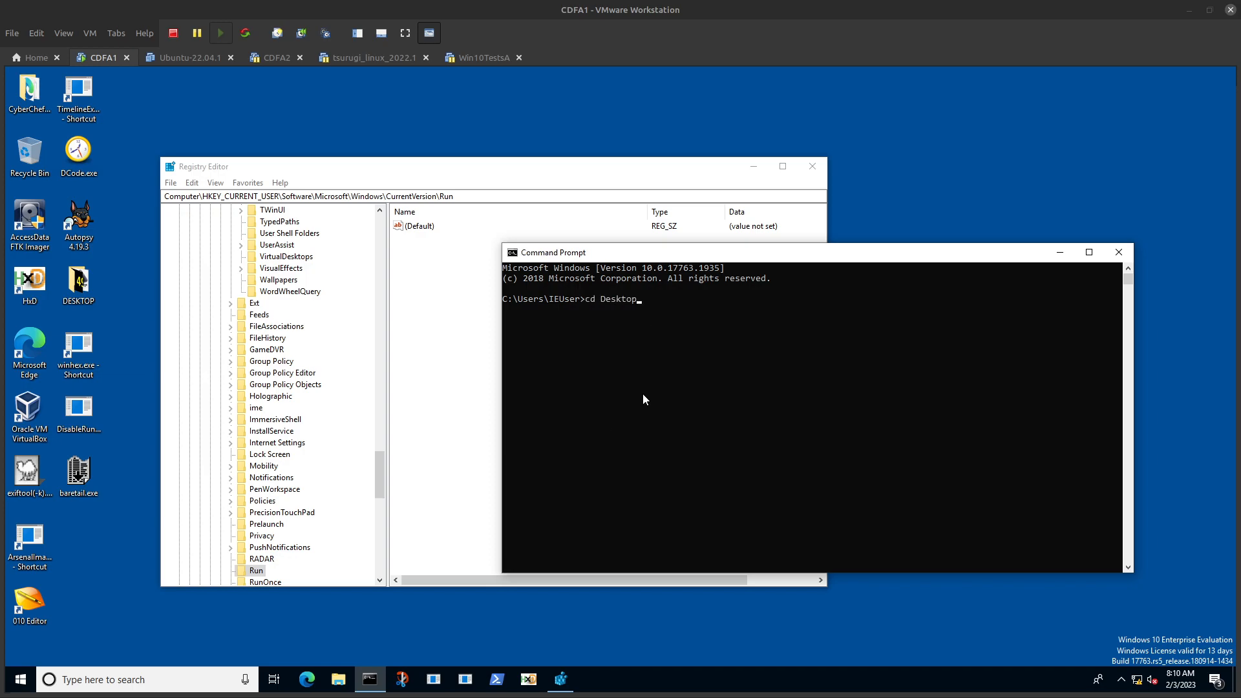
key(Return)
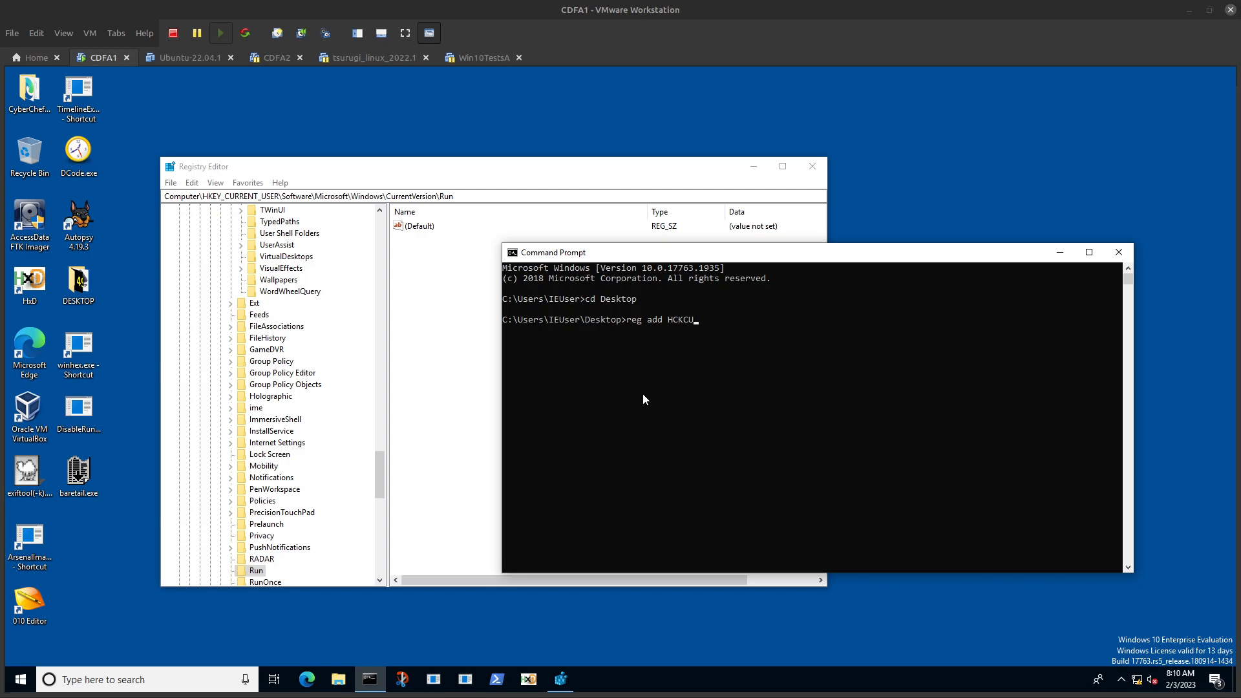
Step: Delete the mistyped ending of the hive name HCKCU in the unfinished reg add command
key(BackSpace)
key(BackSpace)
key(BackSpace)
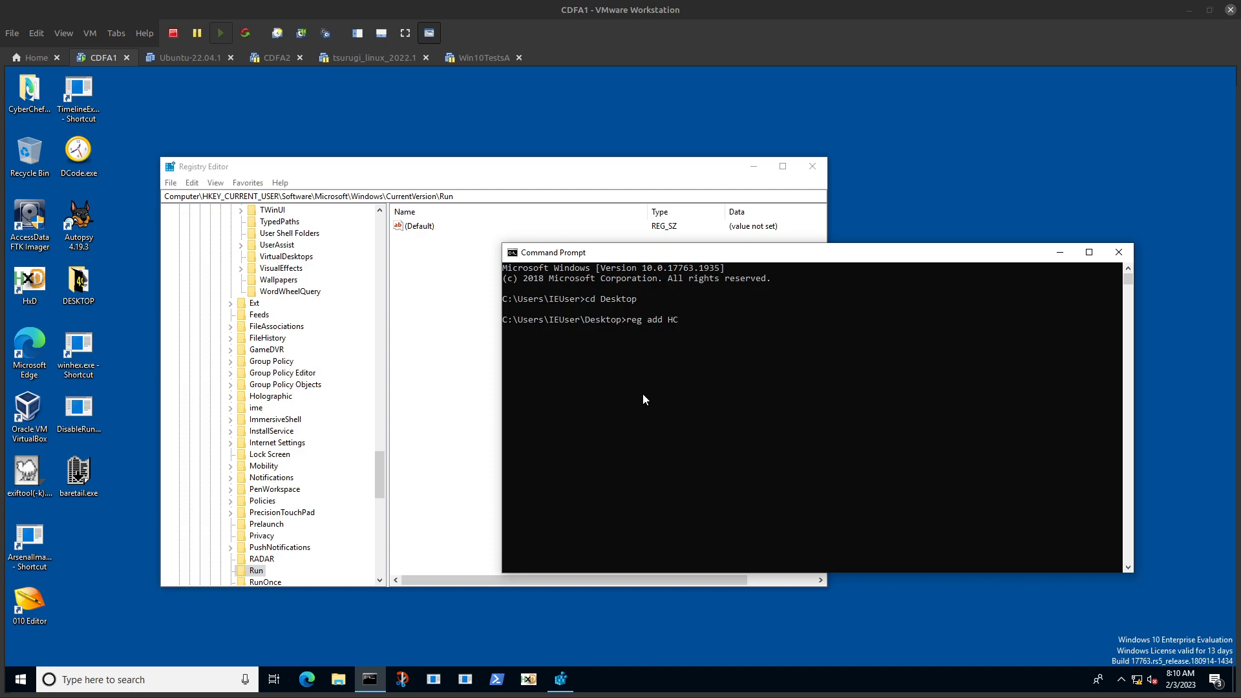
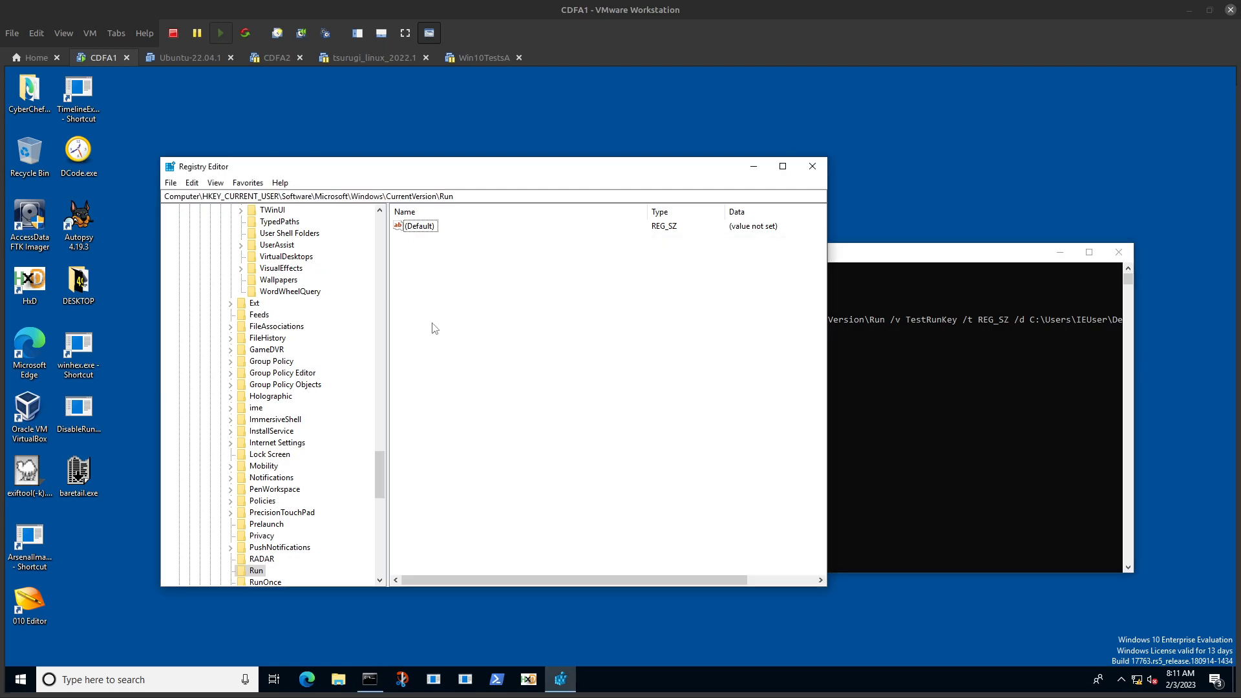
Step: Refresh the current user's Run key and check it and the neighbouring RunOnce key for the TestRunKey value
key(F5)
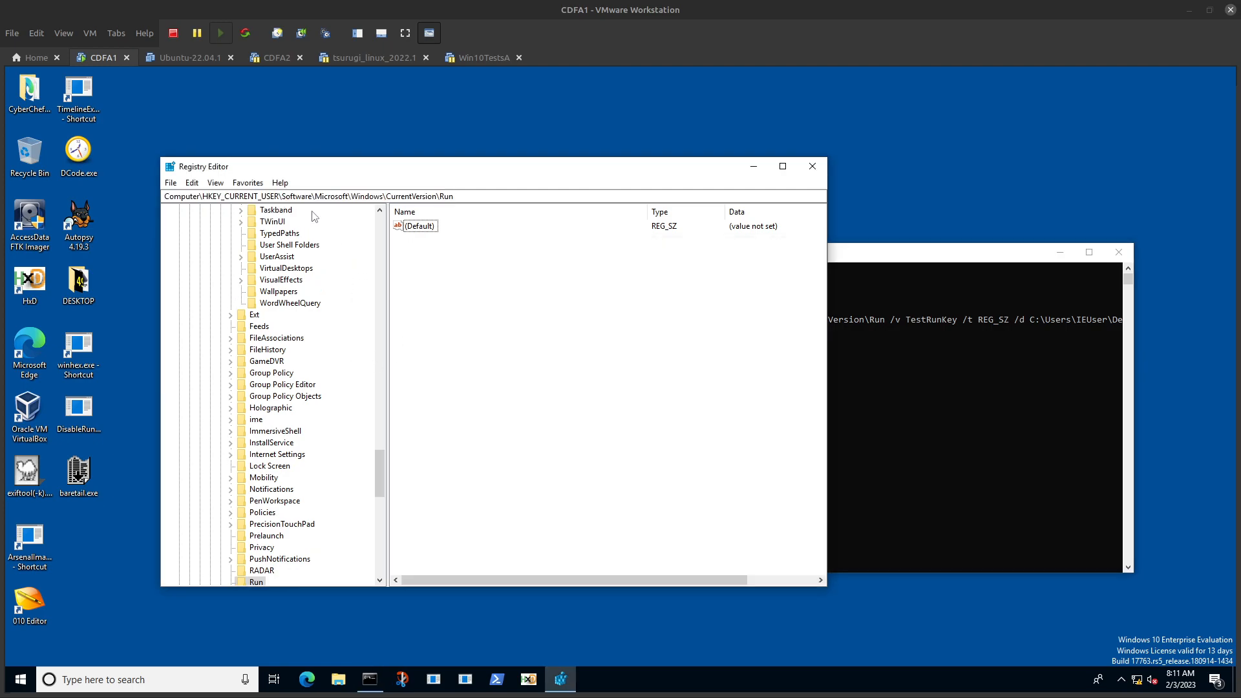
key(F5)
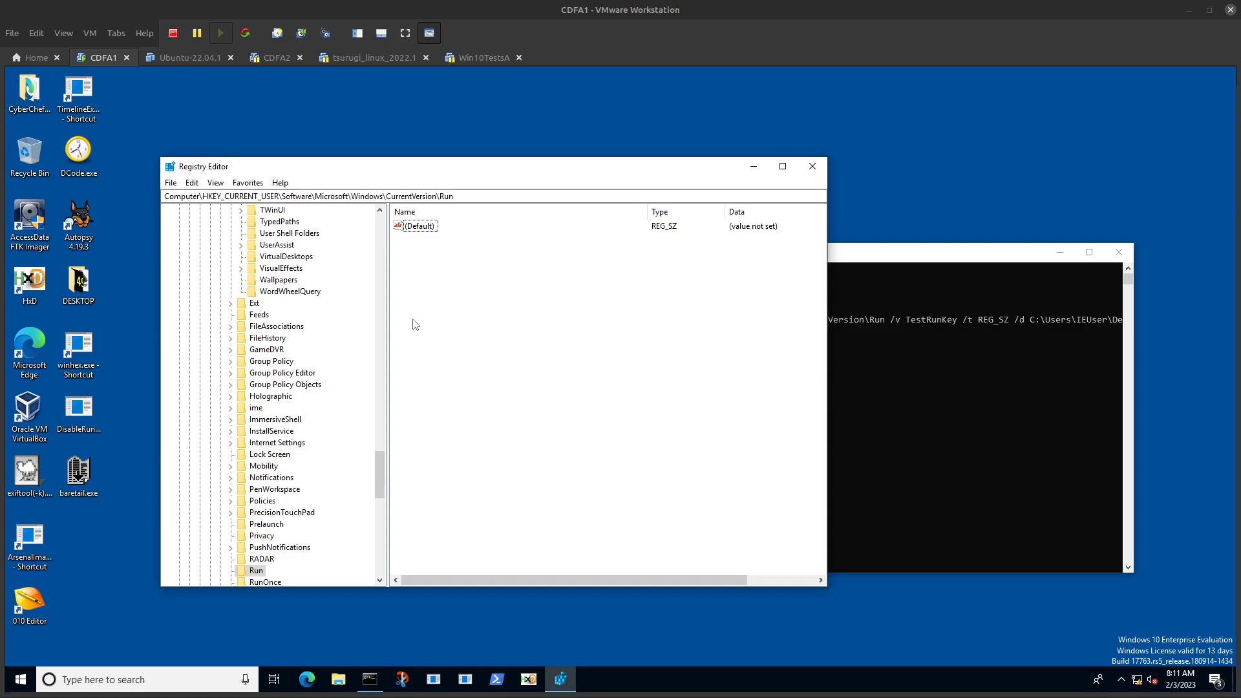
click(270, 583)
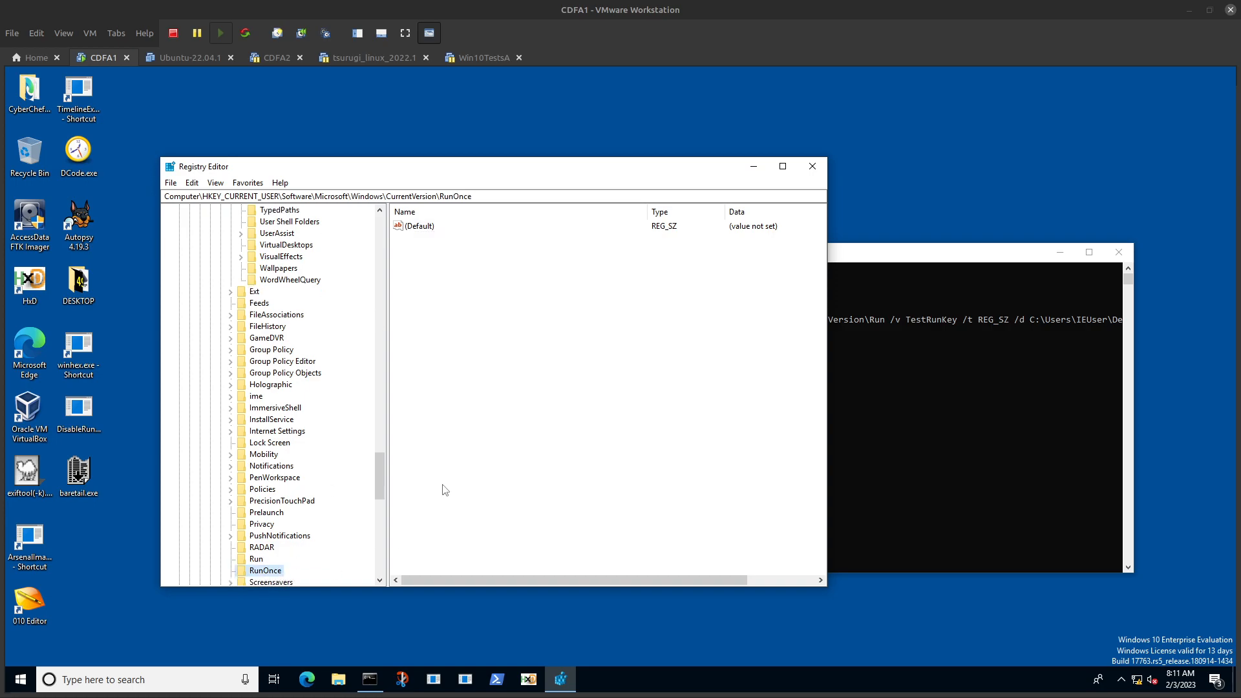
click(257, 559)
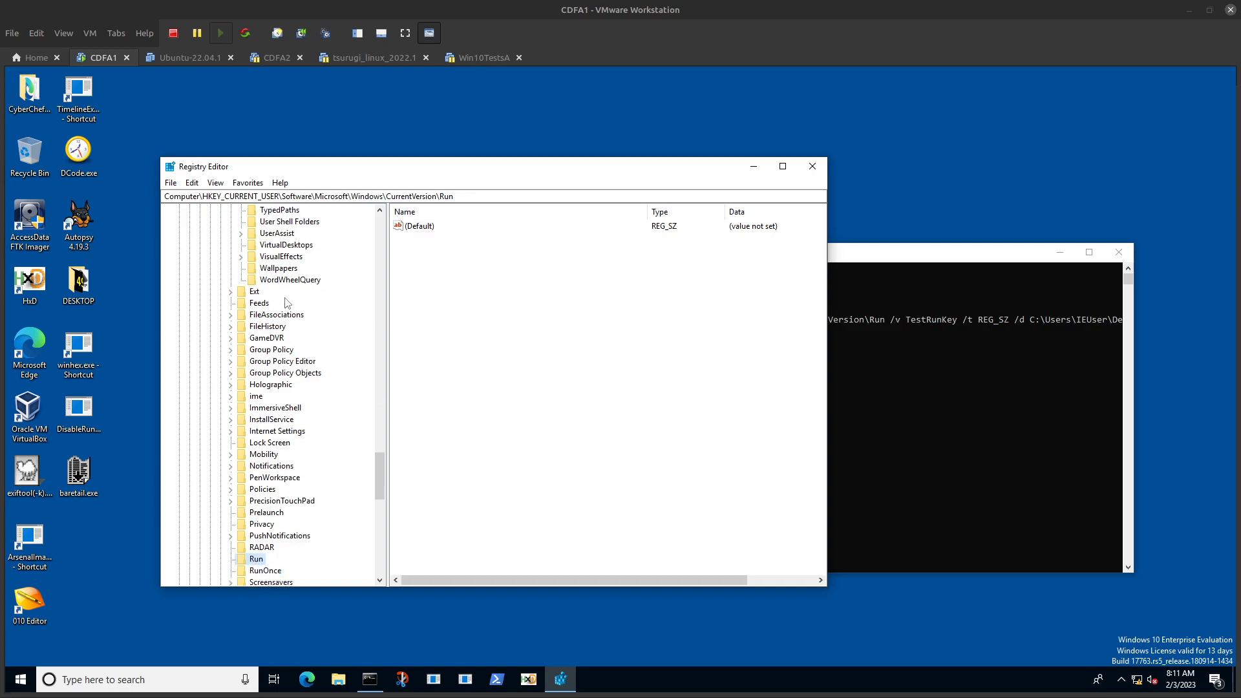
Step: Go to the USER-Run and SOFTWARE-Run favorites to examine the Run keys of the current user and the local machine
click(247, 183)
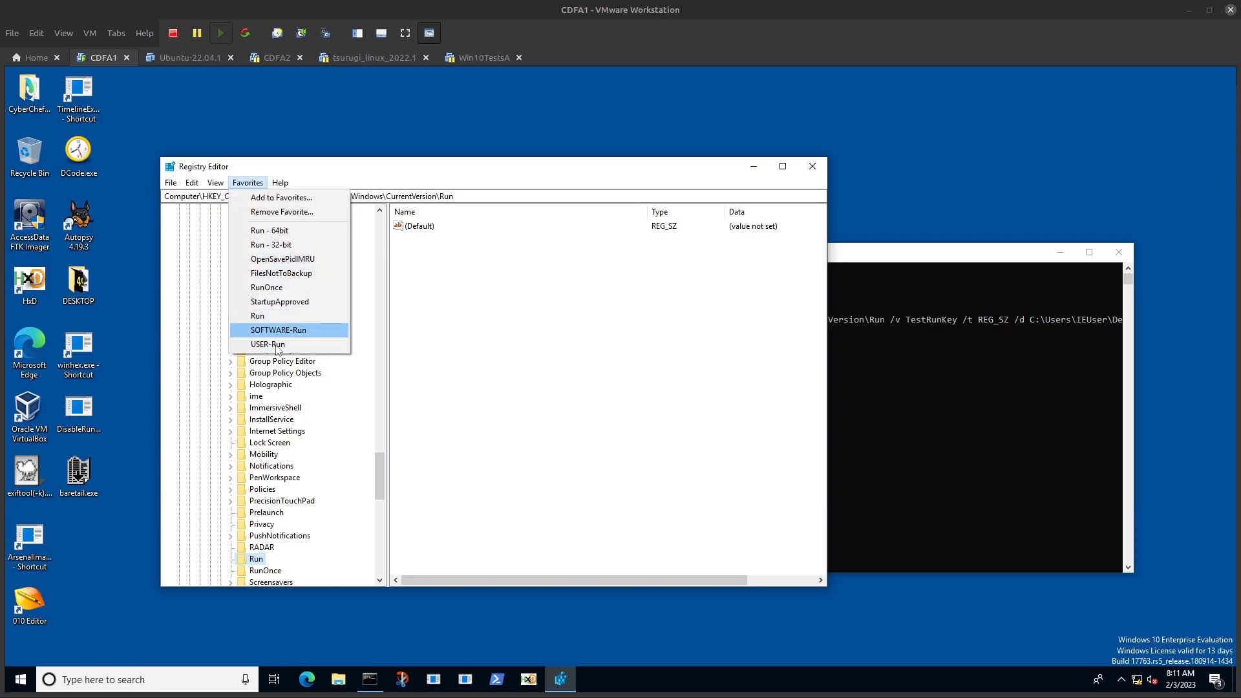
click(277, 345)
click(246, 184)
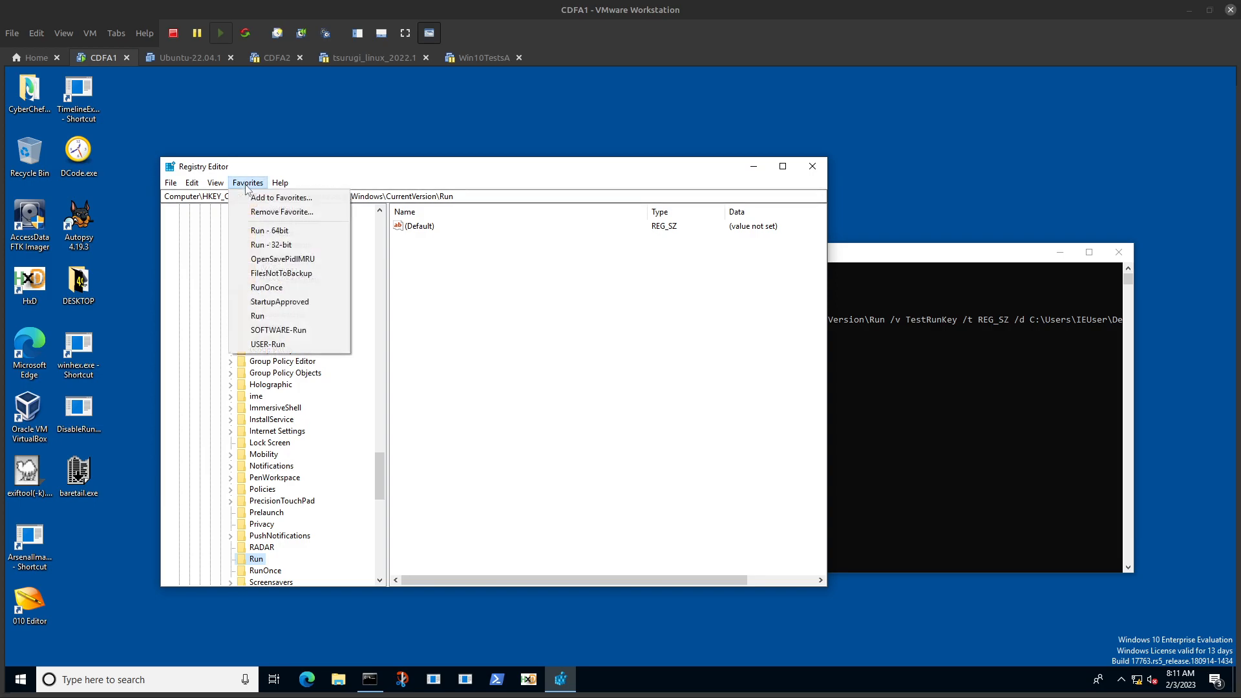
click(278, 330)
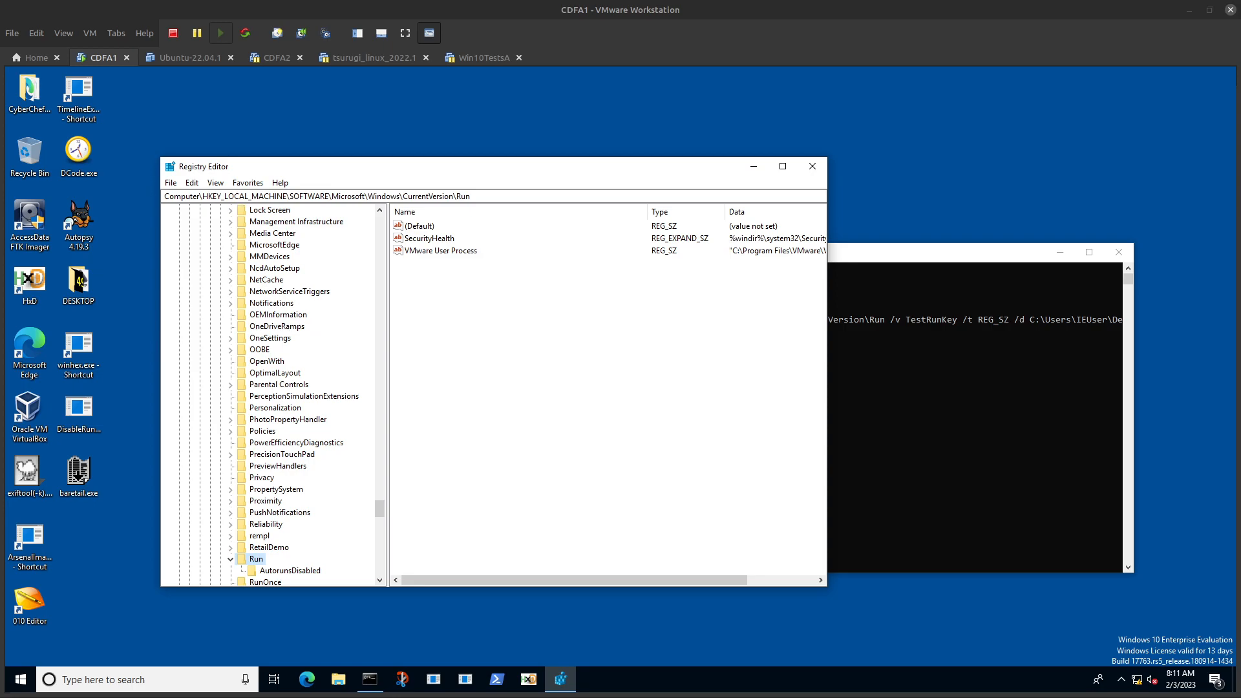
click(248, 182)
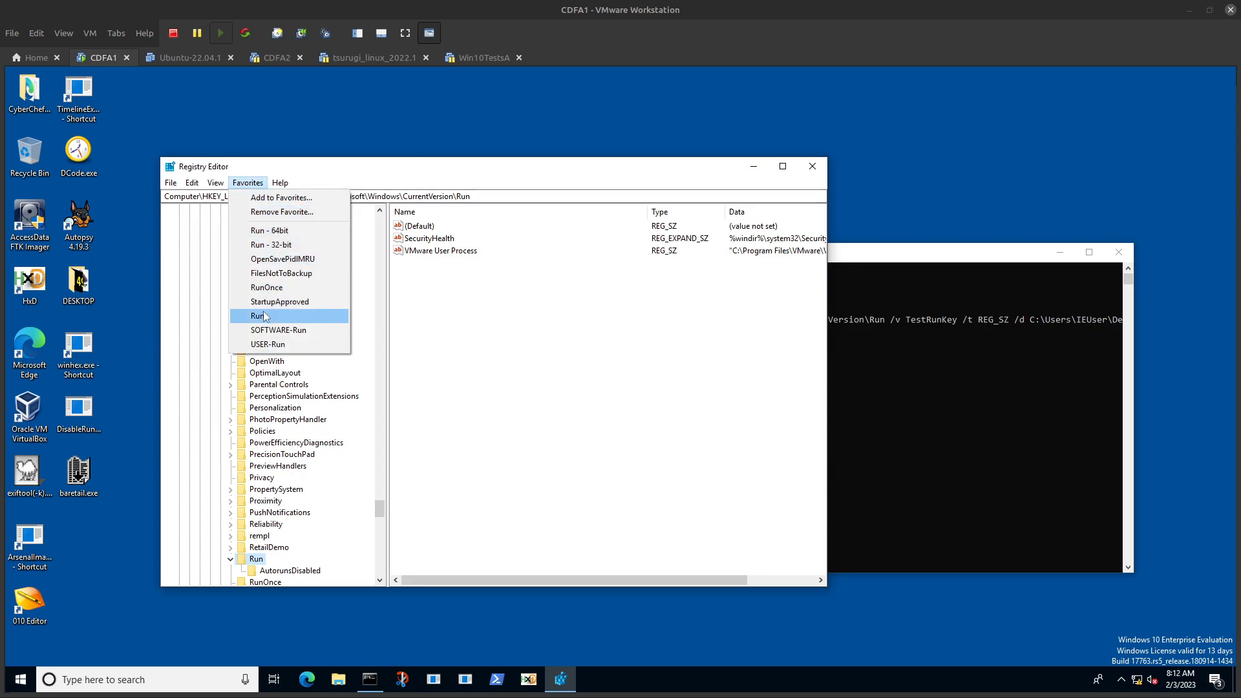
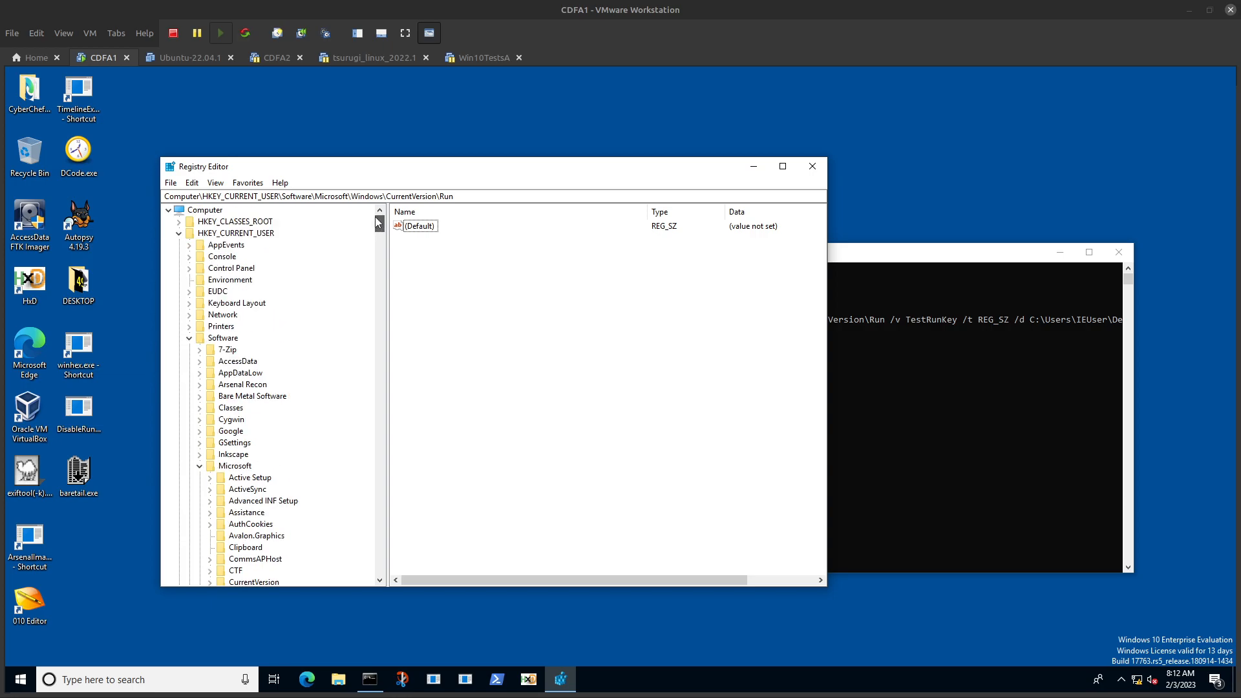
Step: Collapse the HKEY_CURRENT_USER and HKEY_LOCAL_MACHINE hives and expand HKEY_USERS
click(180, 234)
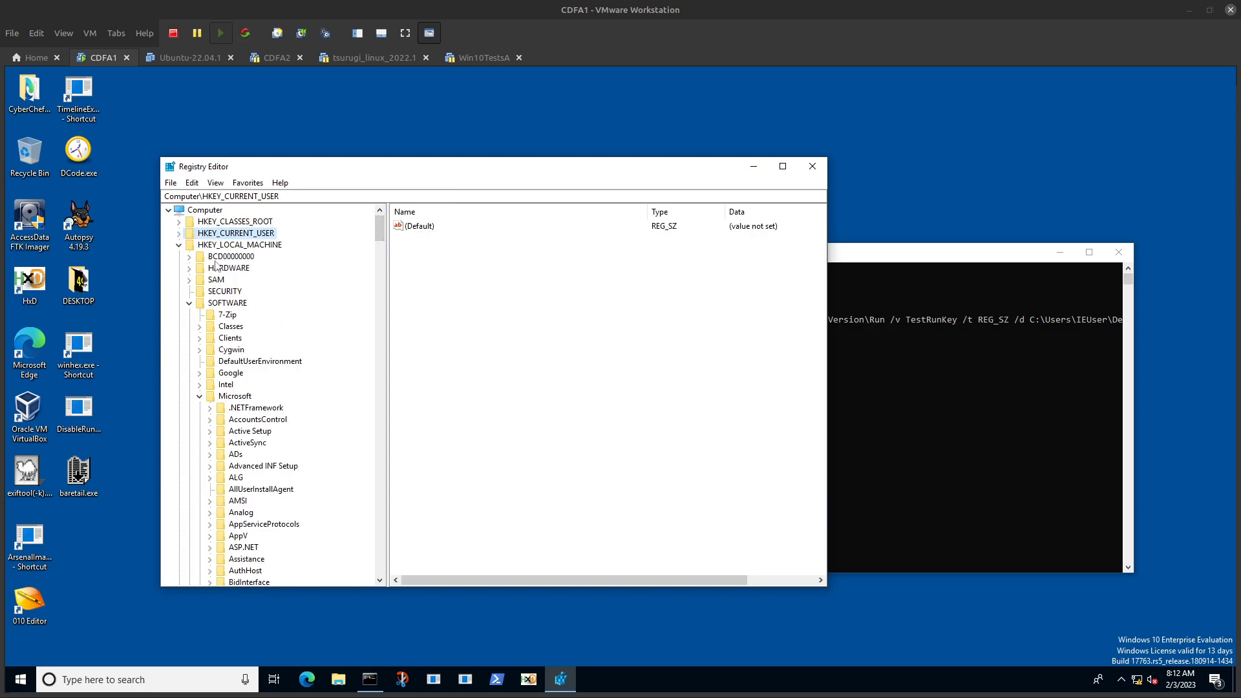
click(179, 245)
double_click(230, 257)
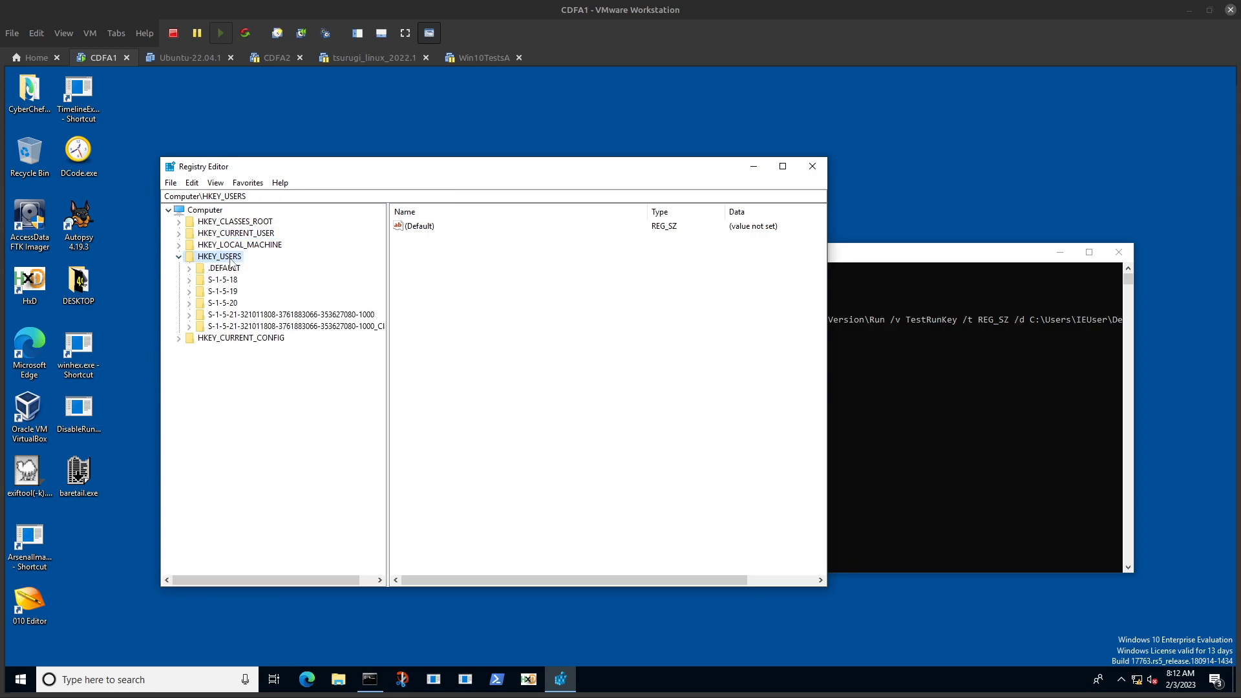
Step: Open the Software\Microsoft\CurrentVersion\Run key under the user SID ending in -1000, without the _Classes suffix
double_click(257, 316)
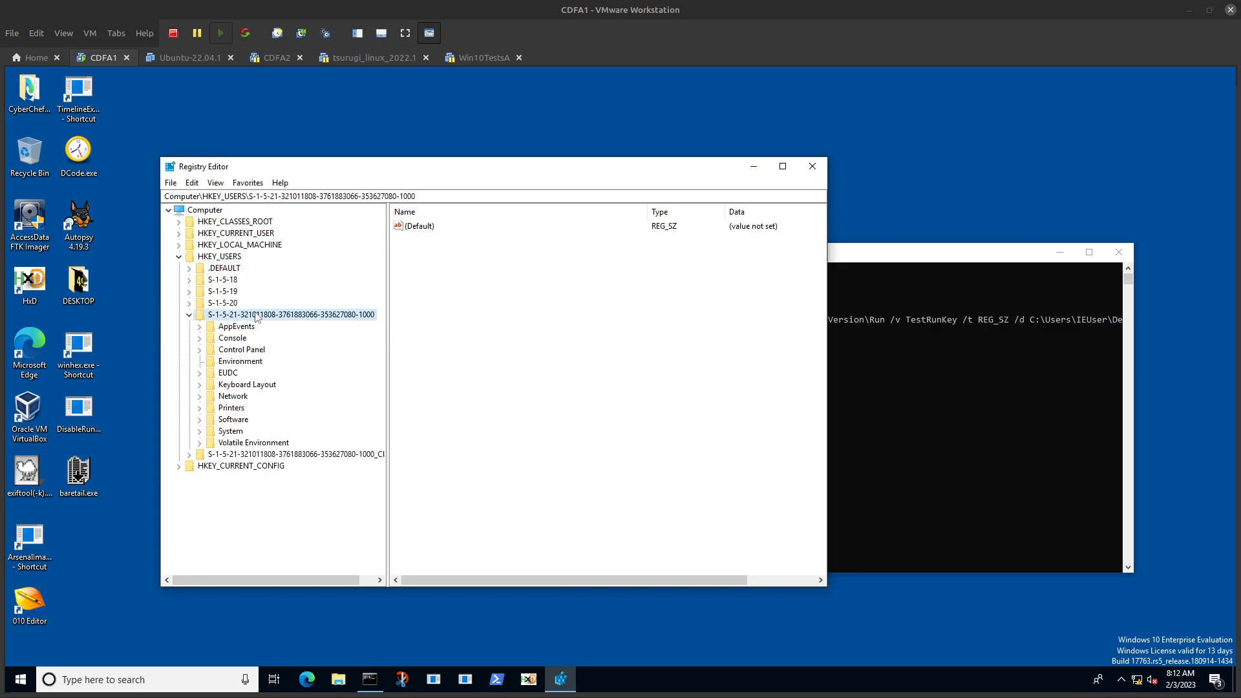
double_click(237, 420)
double_click(245, 408)
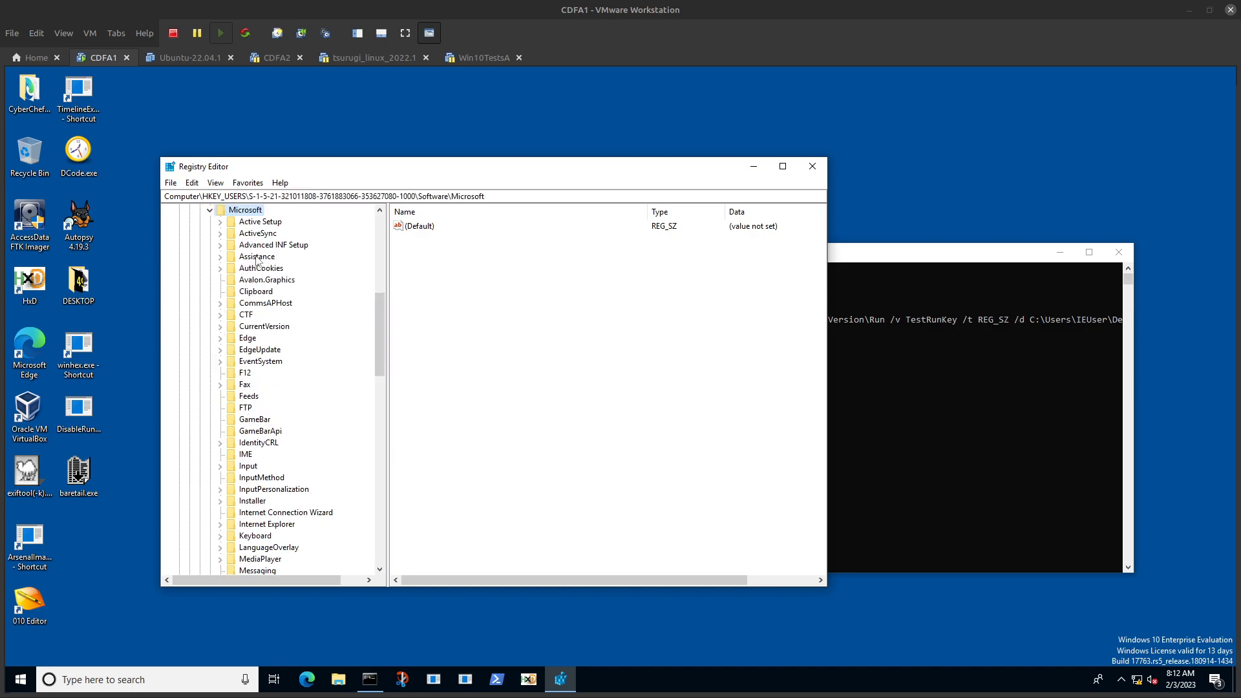
double_click(267, 327)
click(259, 343)
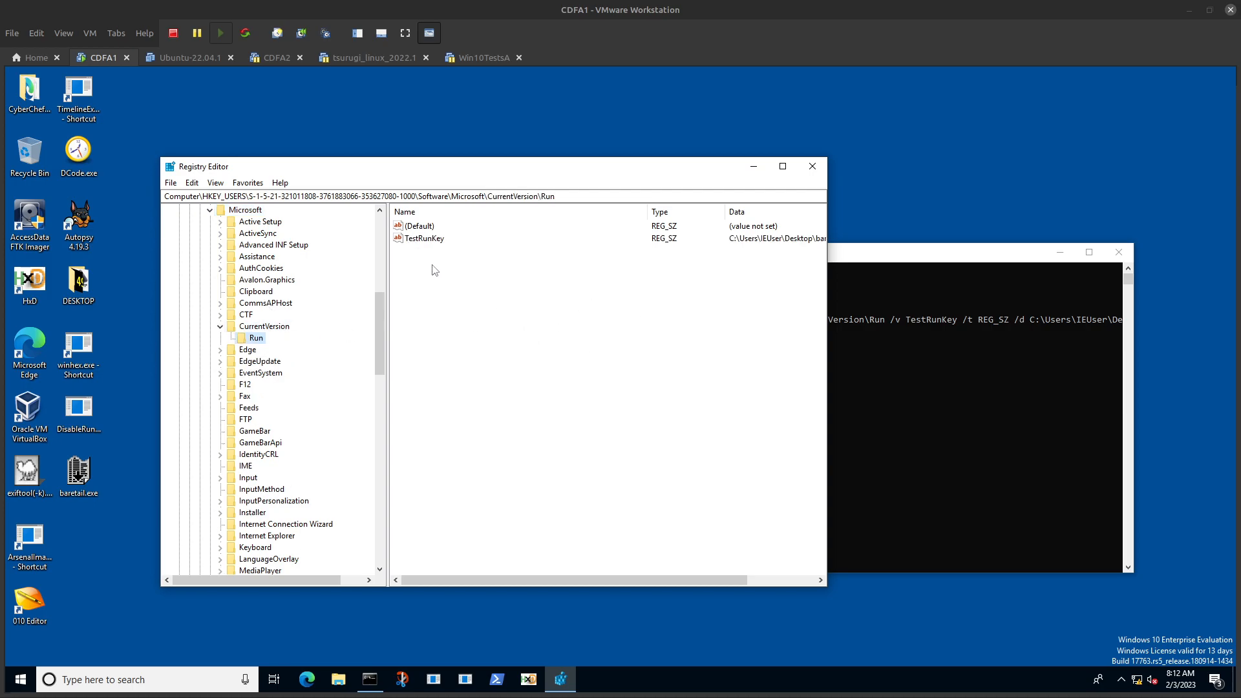
Step: Add the Run key under the user's SID to the registry favorites with the name Run-SID
drag(382, 319, 378, 239)
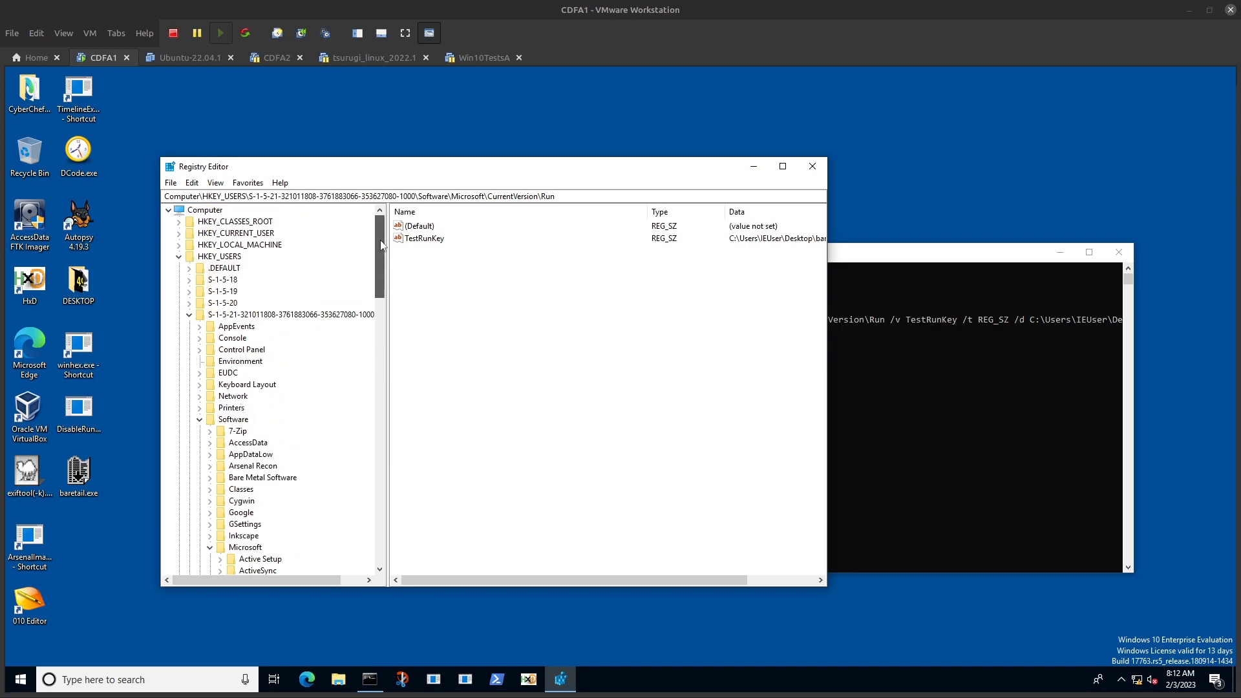
click(256, 184)
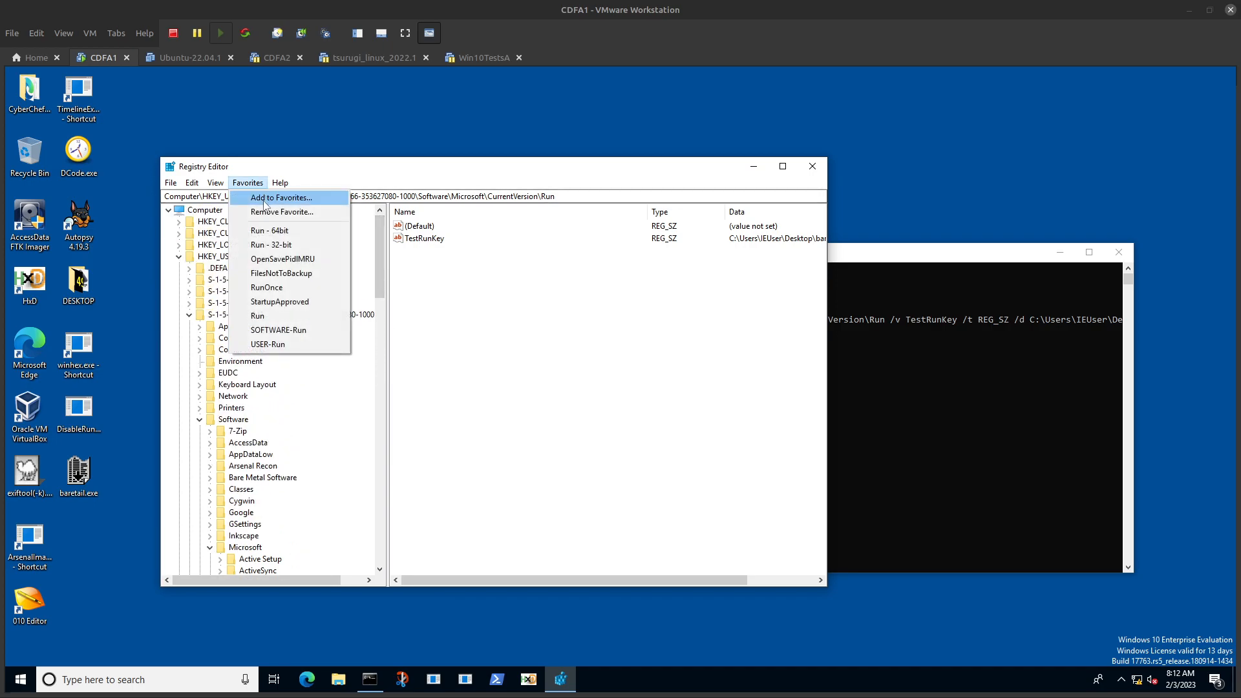
click(275, 197)
click(265, 273)
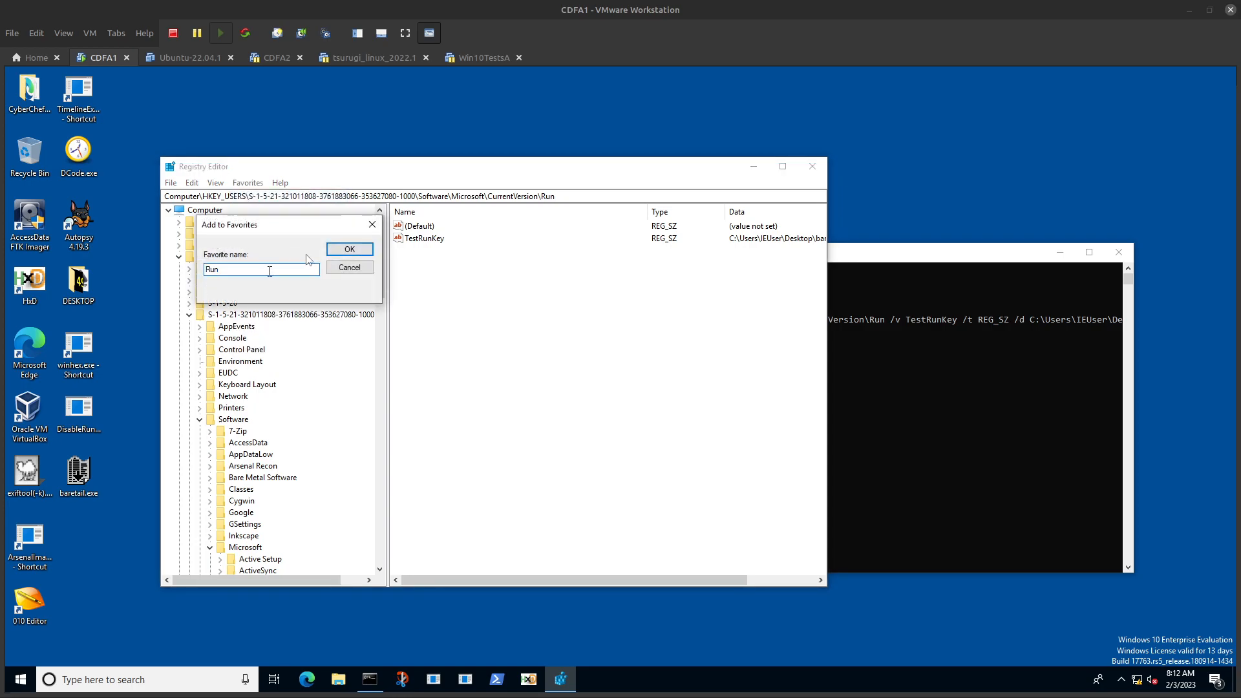
text(-SID)
key(Return)
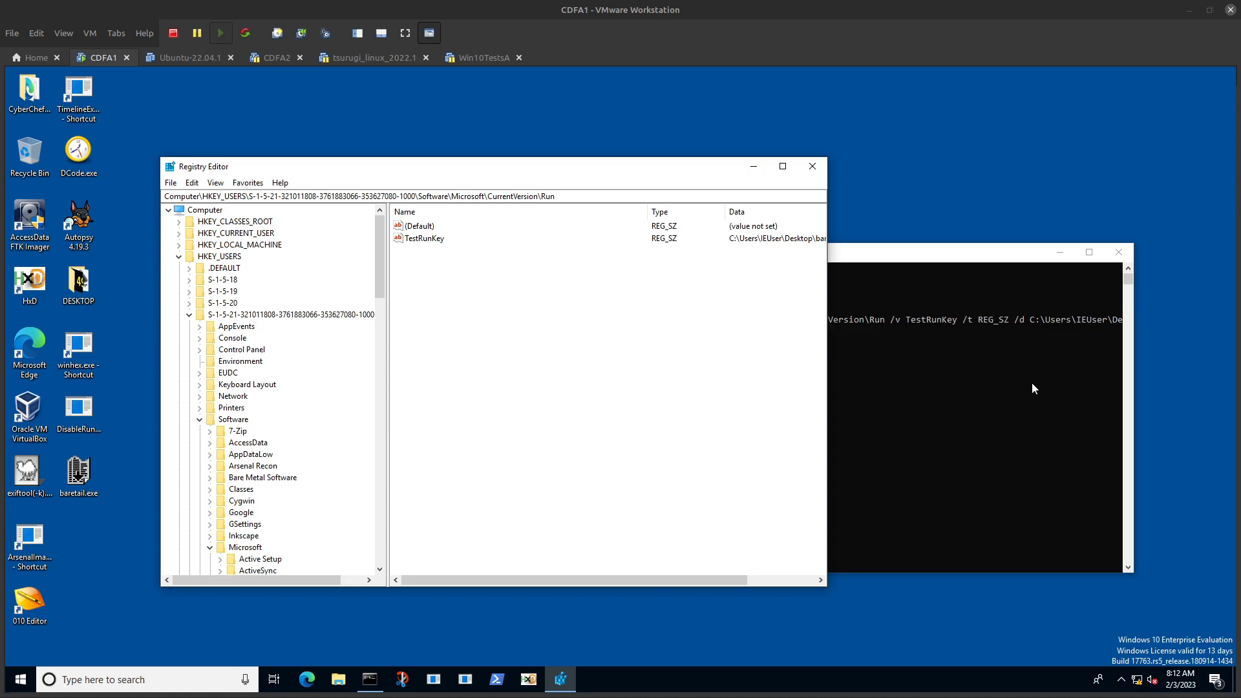
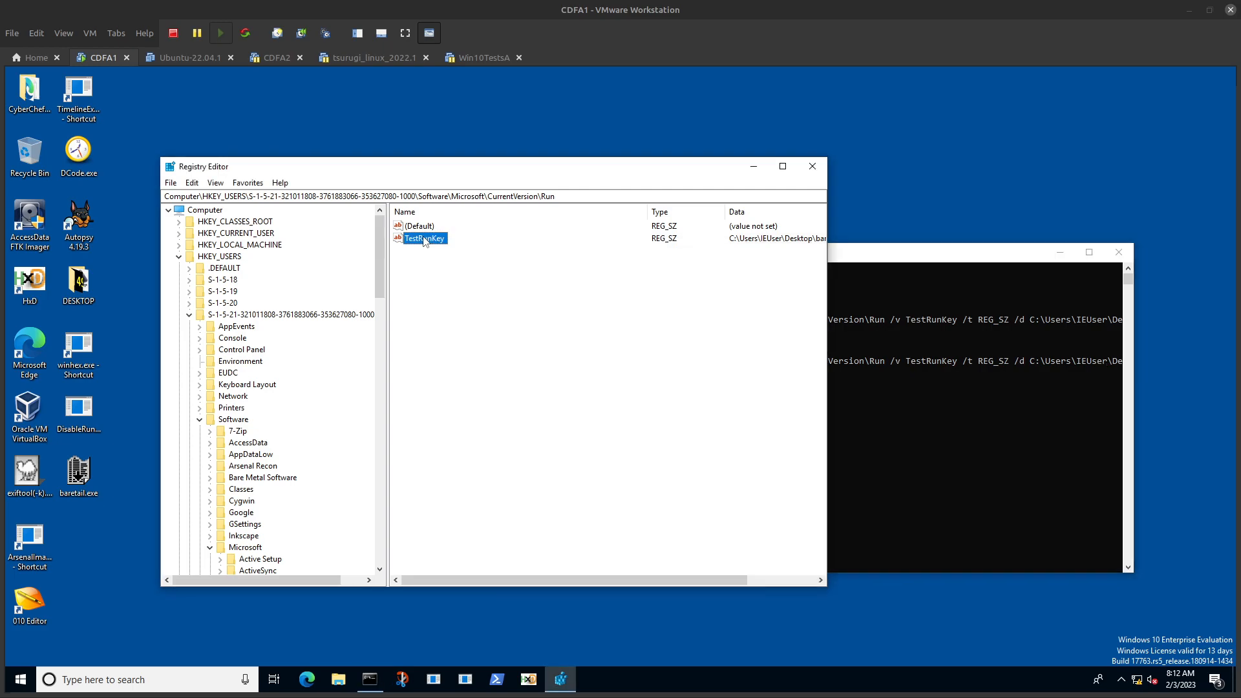
Step: Delete the TestRunKey value from the Run key under the user's SID and confirm the deletion
key(Delete)
key(Return)
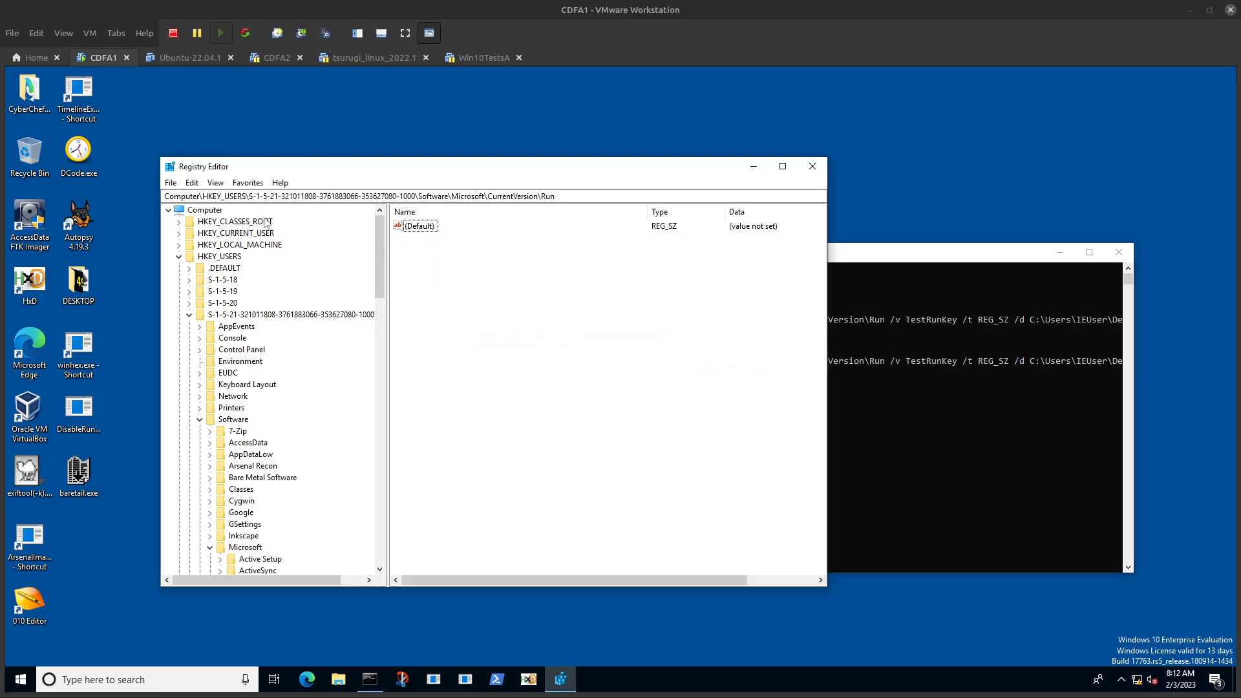
Step: Check the favorited HKEY_CURRENT_USER StartupApproved\Run and Windows\CurrentVersion\Run keys for values, and highlight the Windows segment of the latter's path
click(247, 183)
click(290, 307)
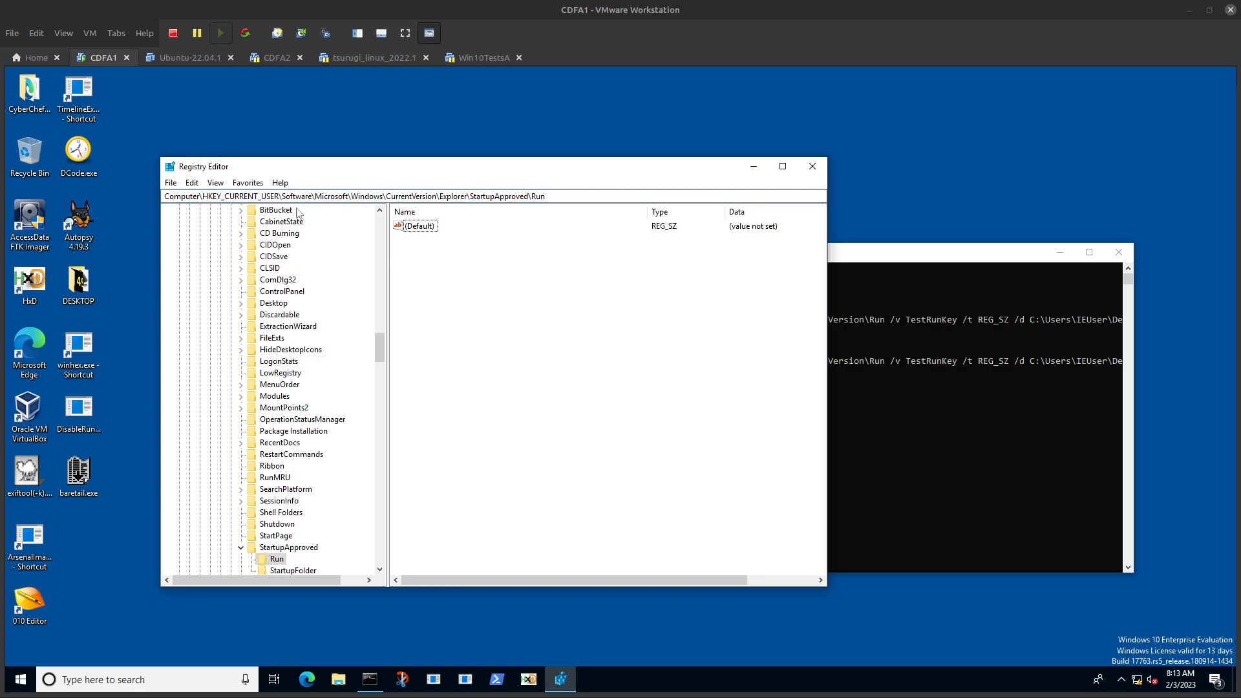
click(247, 183)
click(291, 315)
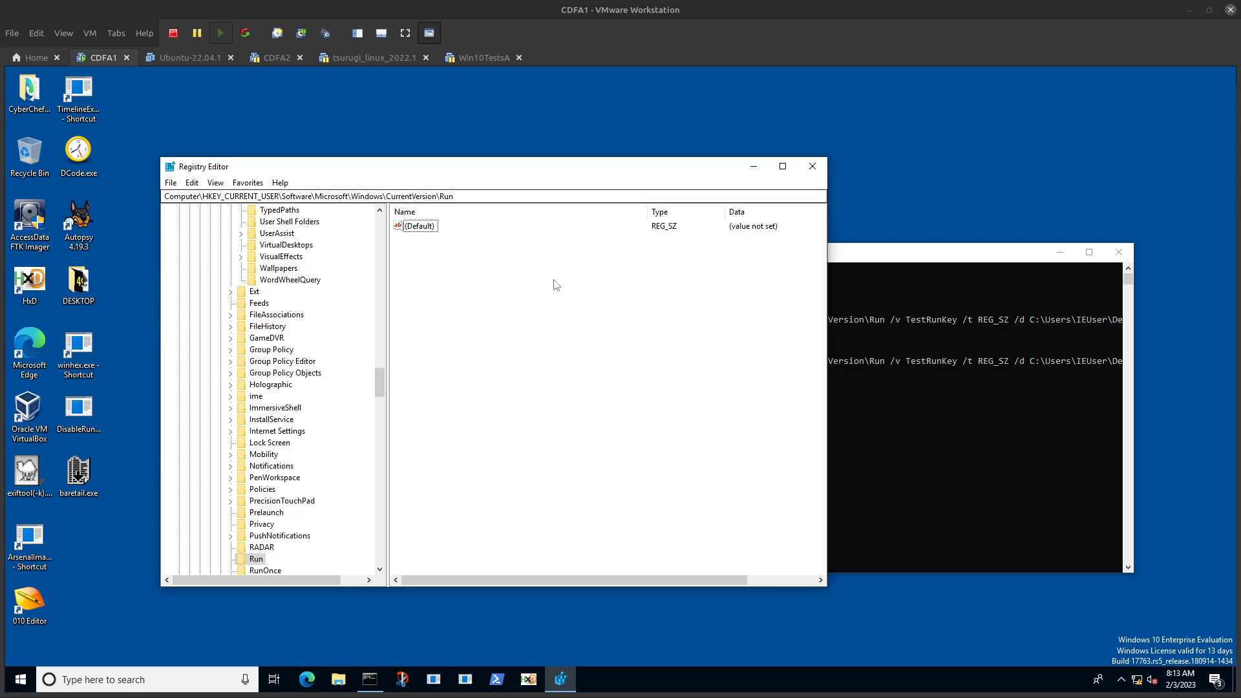
drag(352, 195, 380, 193)
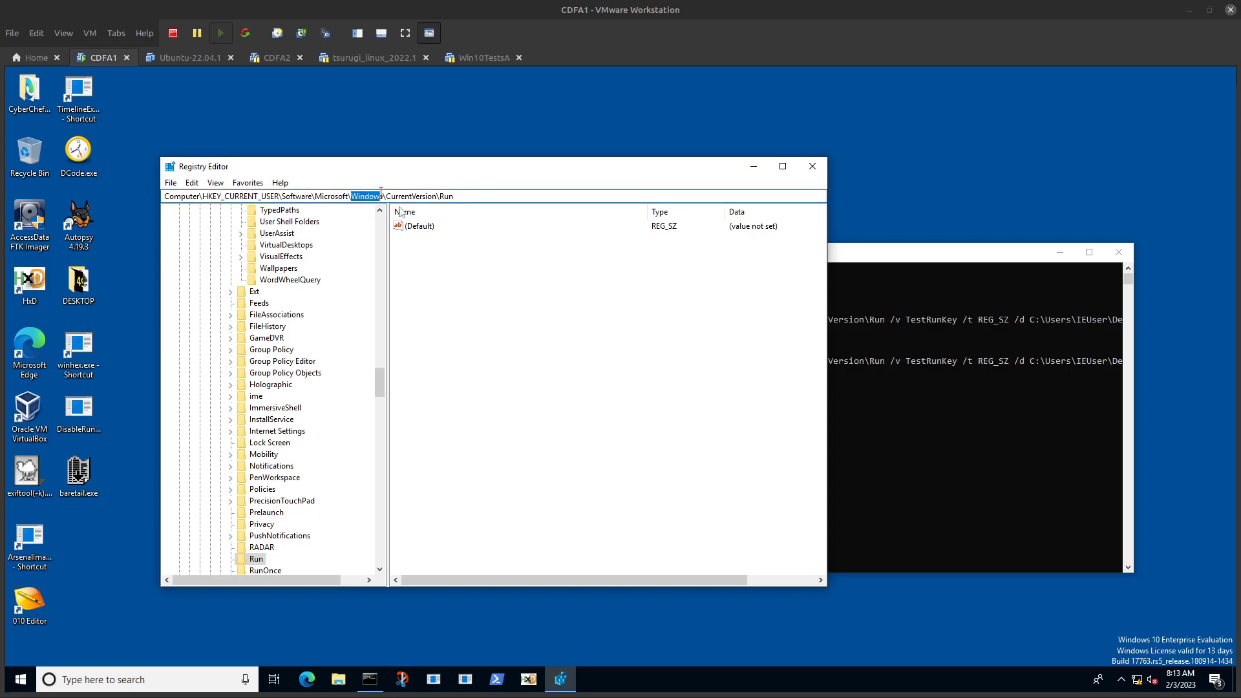
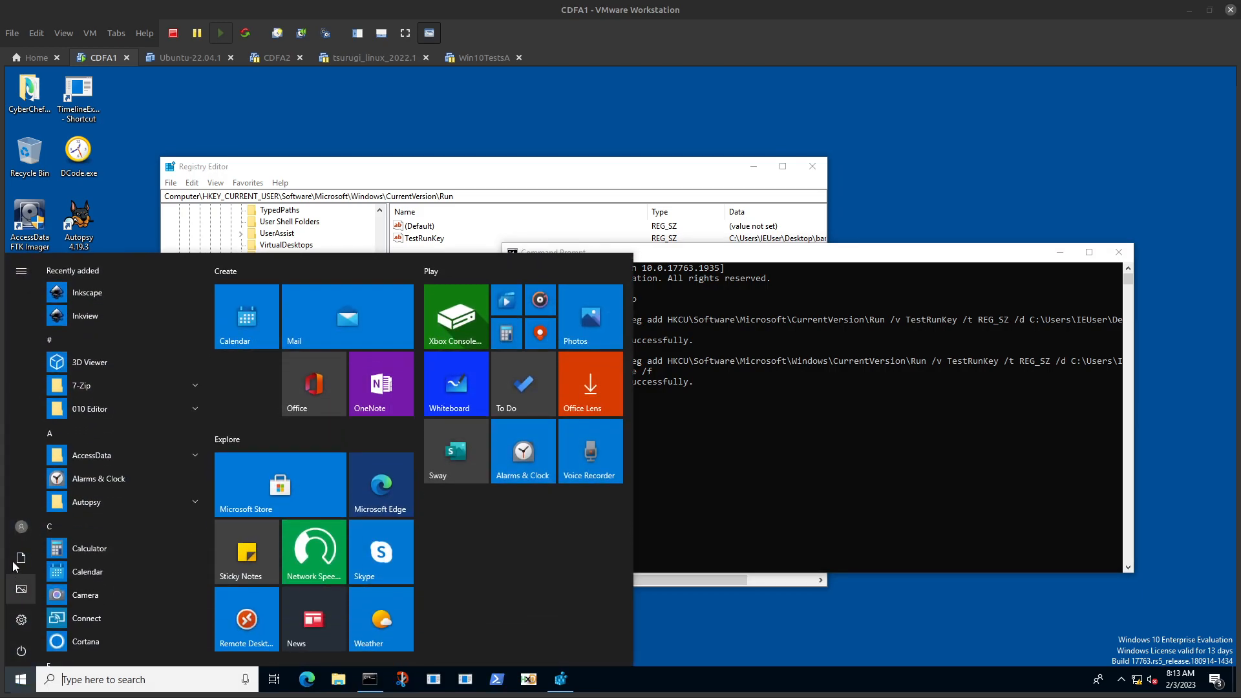
Step: Sign out of Windows and sign back in with the account password
click(18, 538)
click(22, 441)
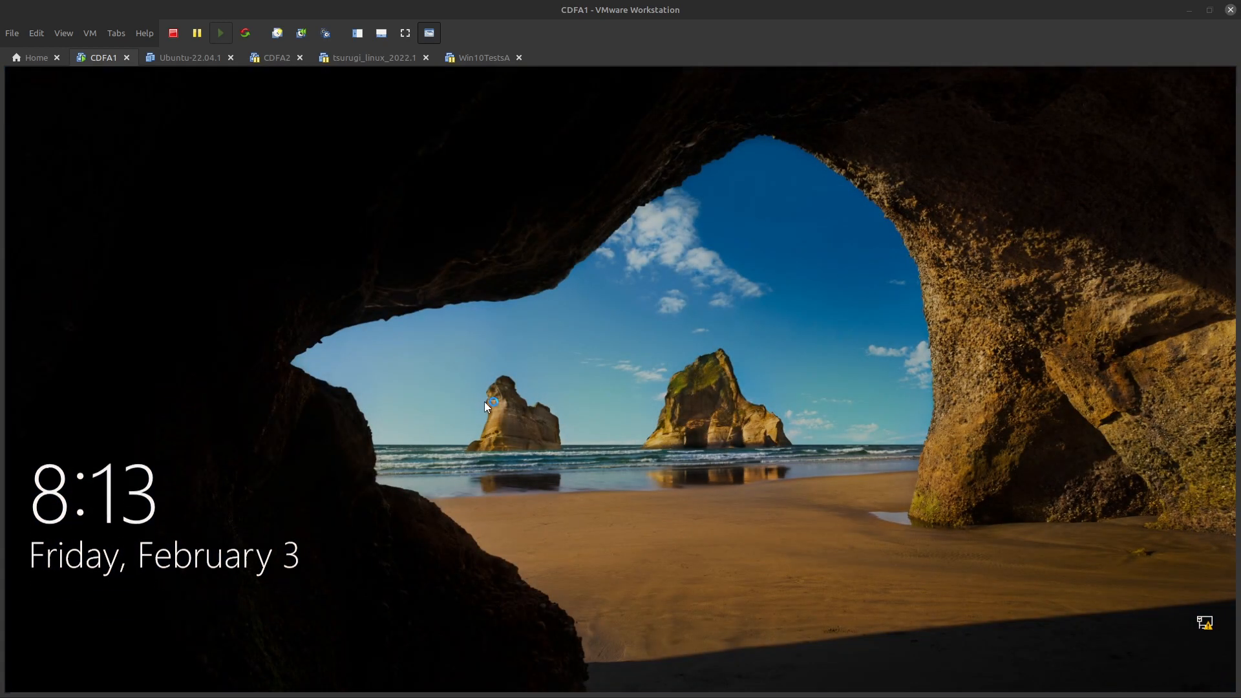
click(464, 407)
text(Passw0rd!)
key(Return)
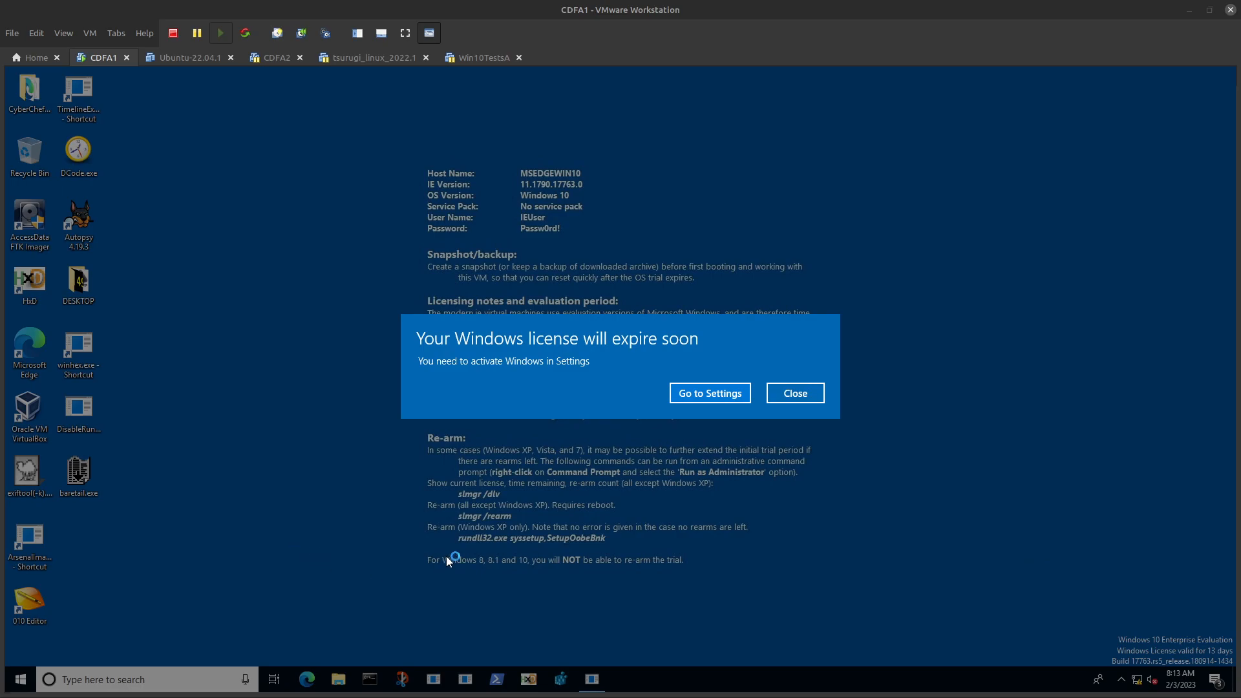
Step: Dismiss the Windows licence notice, then close the BareTail window that starts at sign-in
click(778, 396)
right_click(250, 438)
click(285, 468)
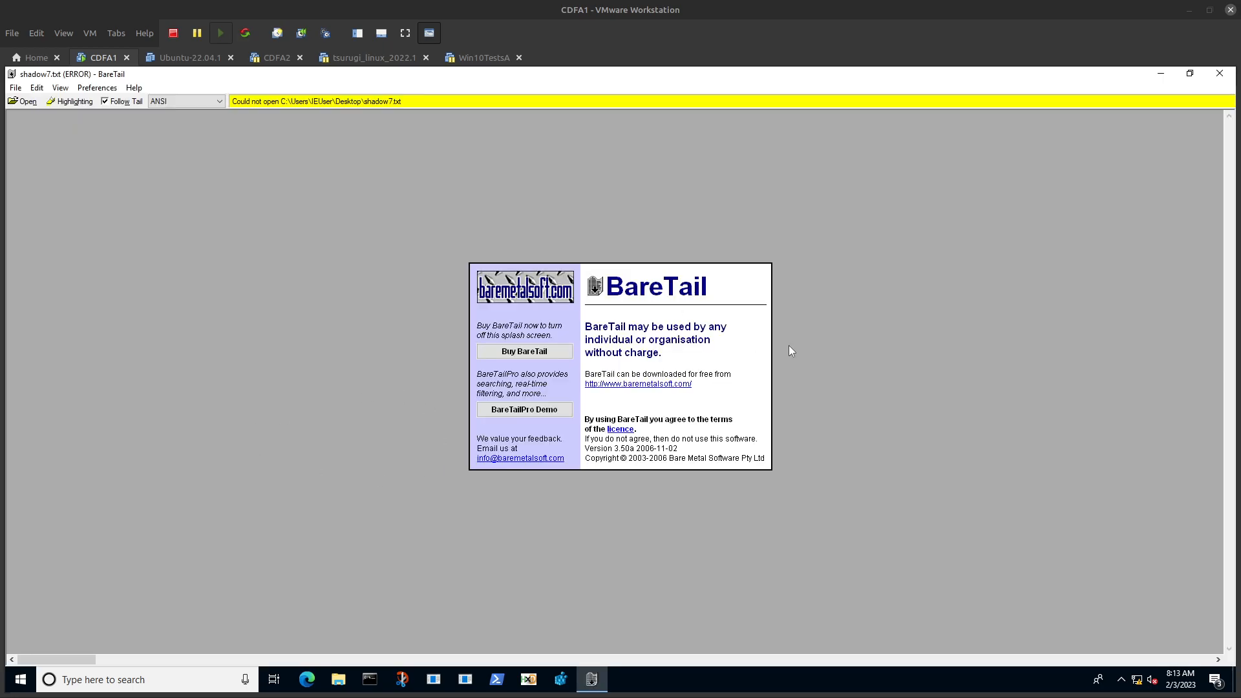
click(1219, 73)
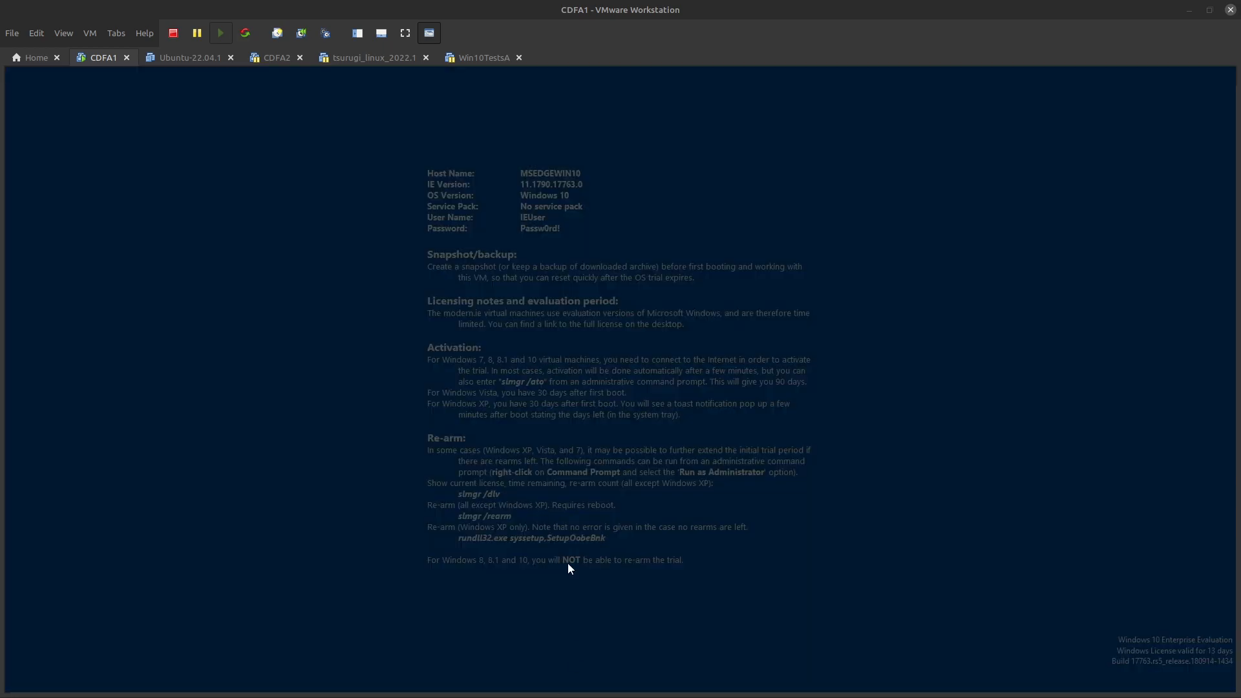
Step: Open Registry Editor and check the favorited StartupApproved\Run key under HKEY_CURRENT_USER for values
click(507, 454)
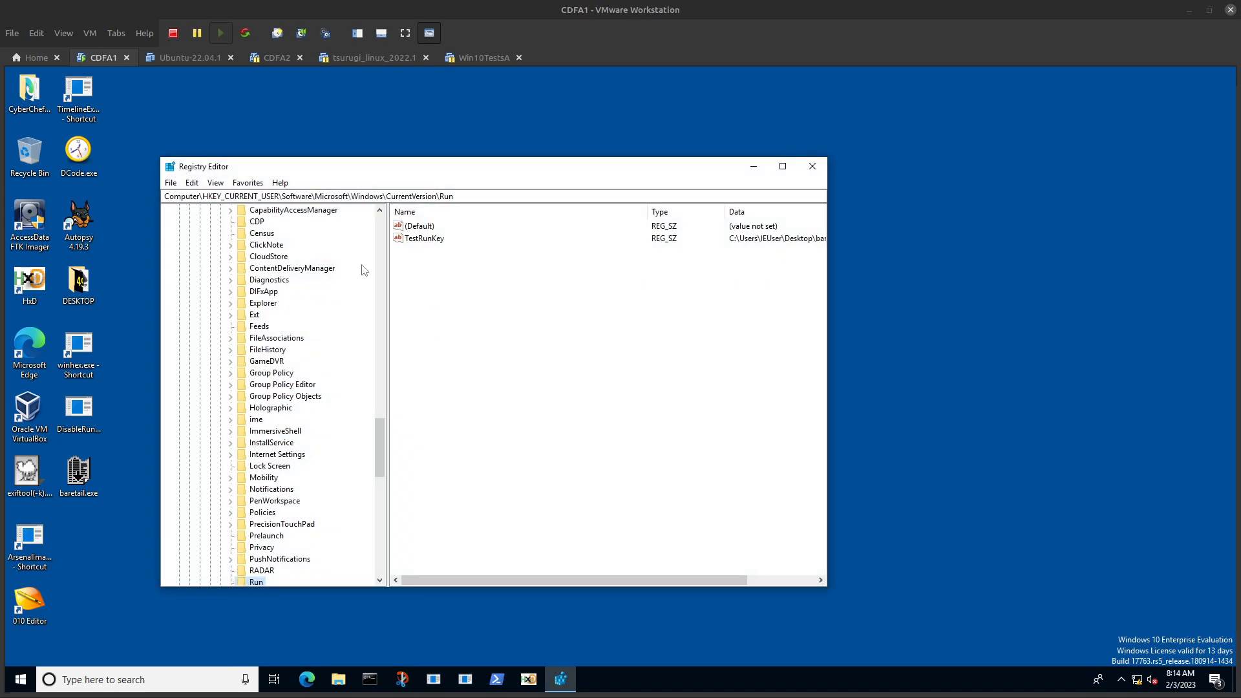
click(509, 308)
click(248, 184)
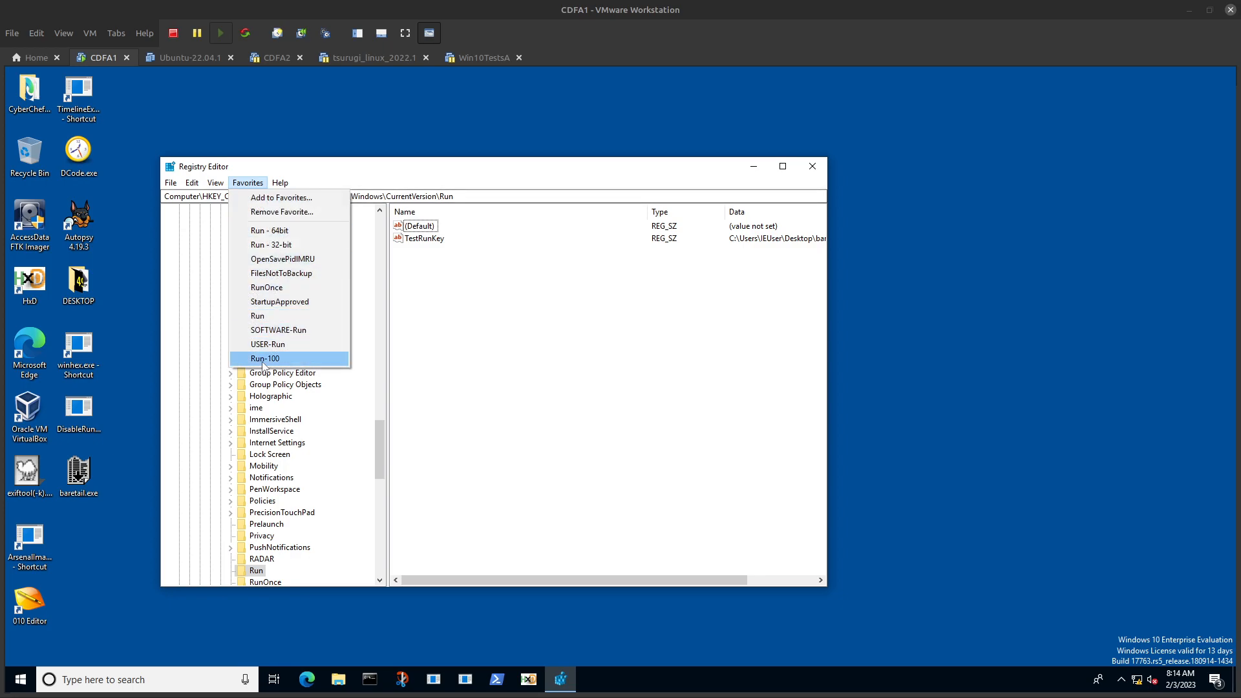
click(275, 301)
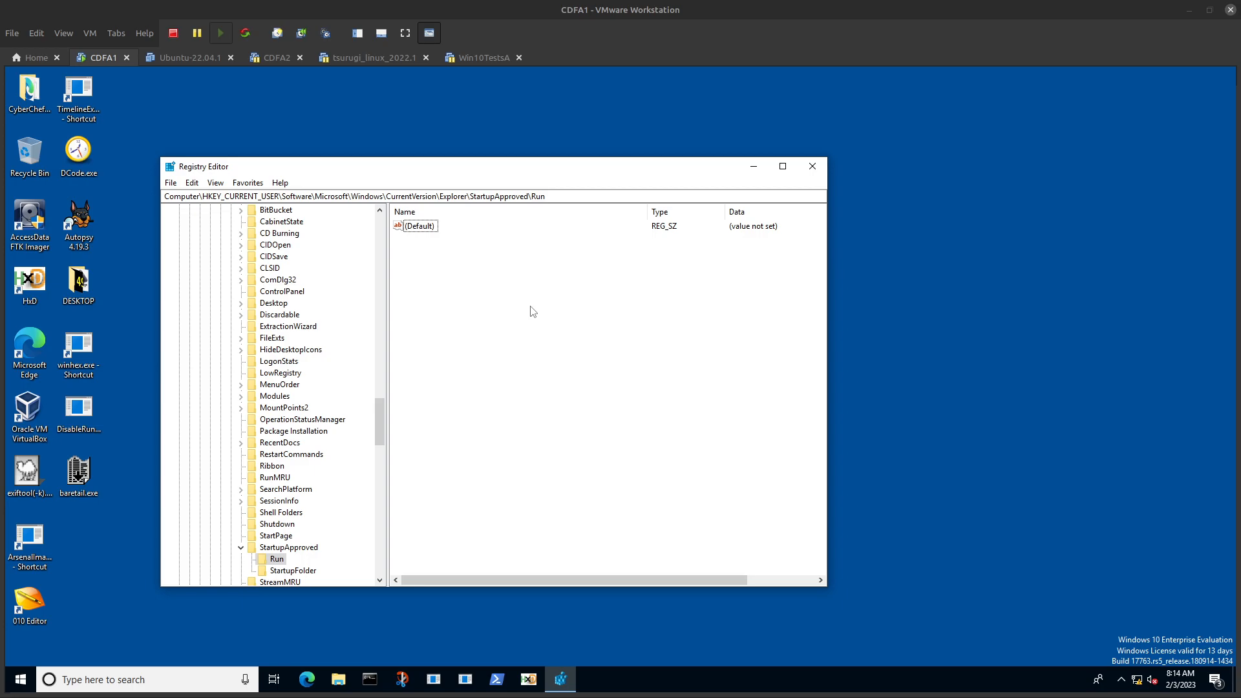
Step: Mount CCDFA_Tools.vhdx from the Data (E:) drive in File Explorer and close the extra Tools (G:) window
click(338, 678)
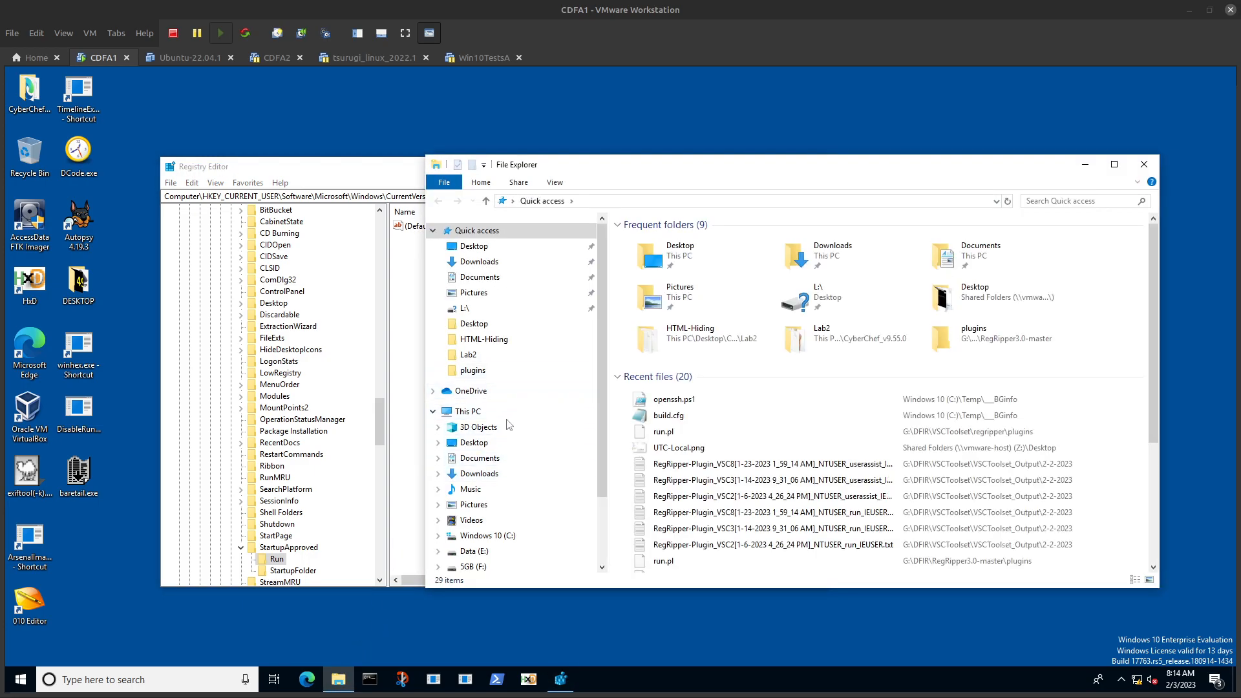
scroll(507, 417, down, 1)
click(486, 452)
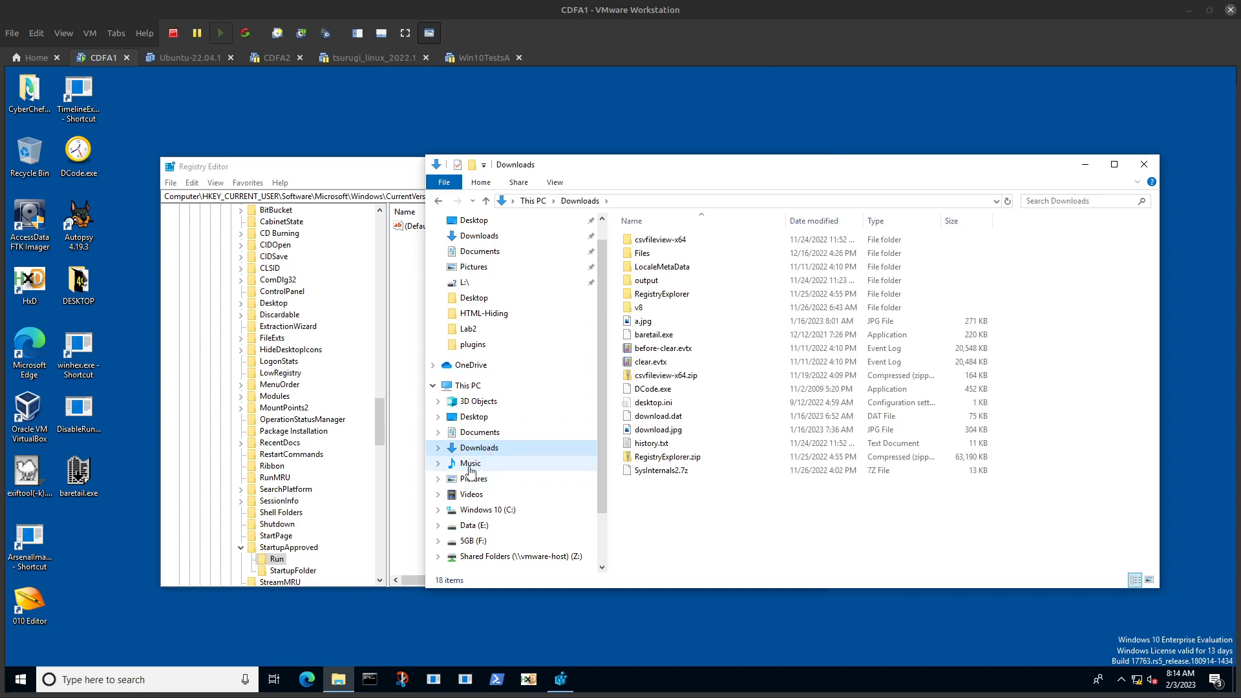
click(470, 462)
click(473, 525)
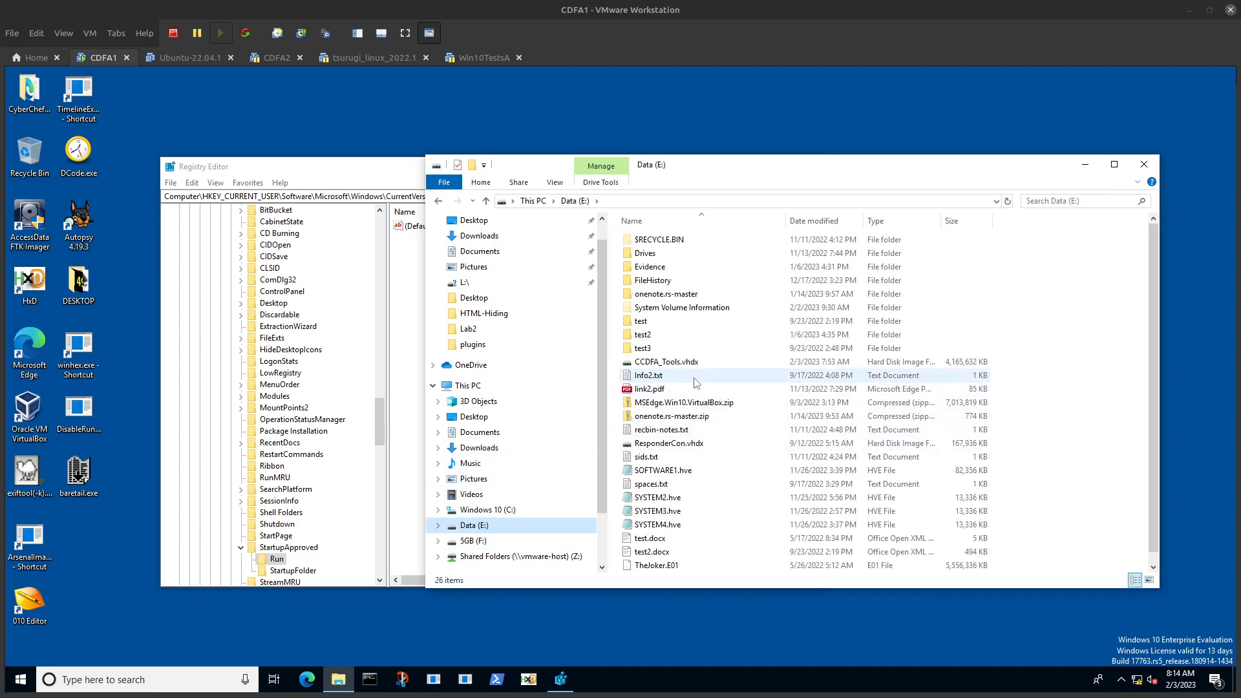
click(655, 367)
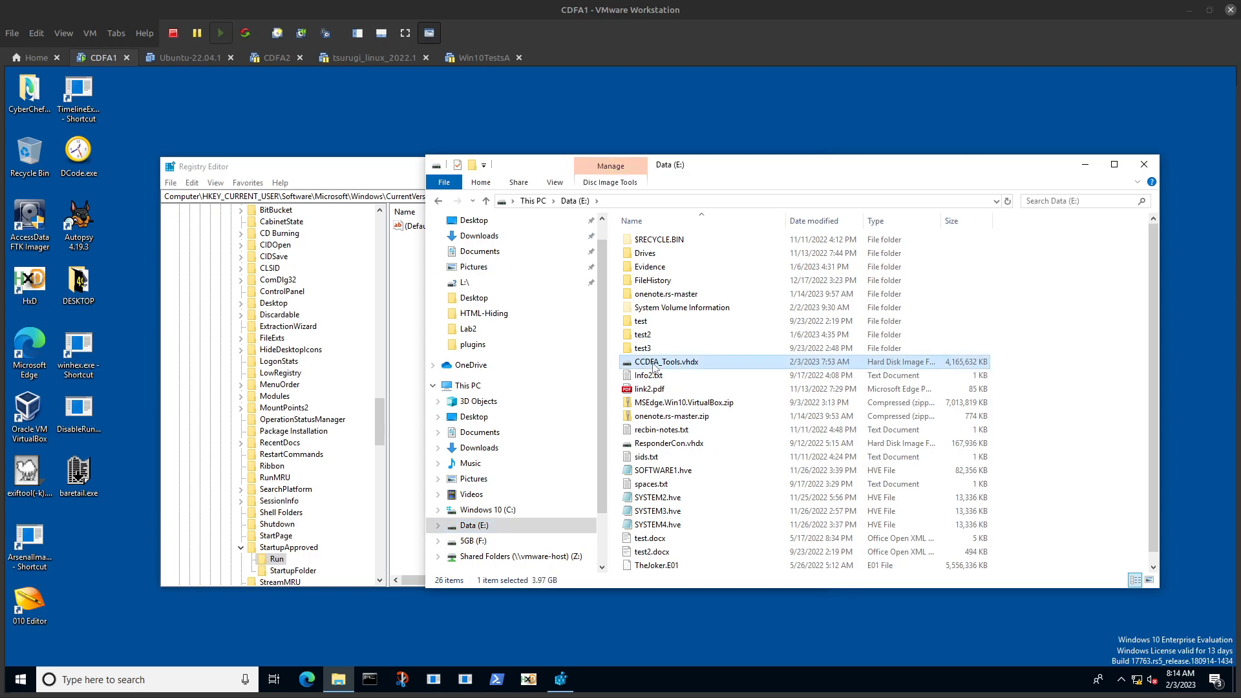
double_click(655, 367)
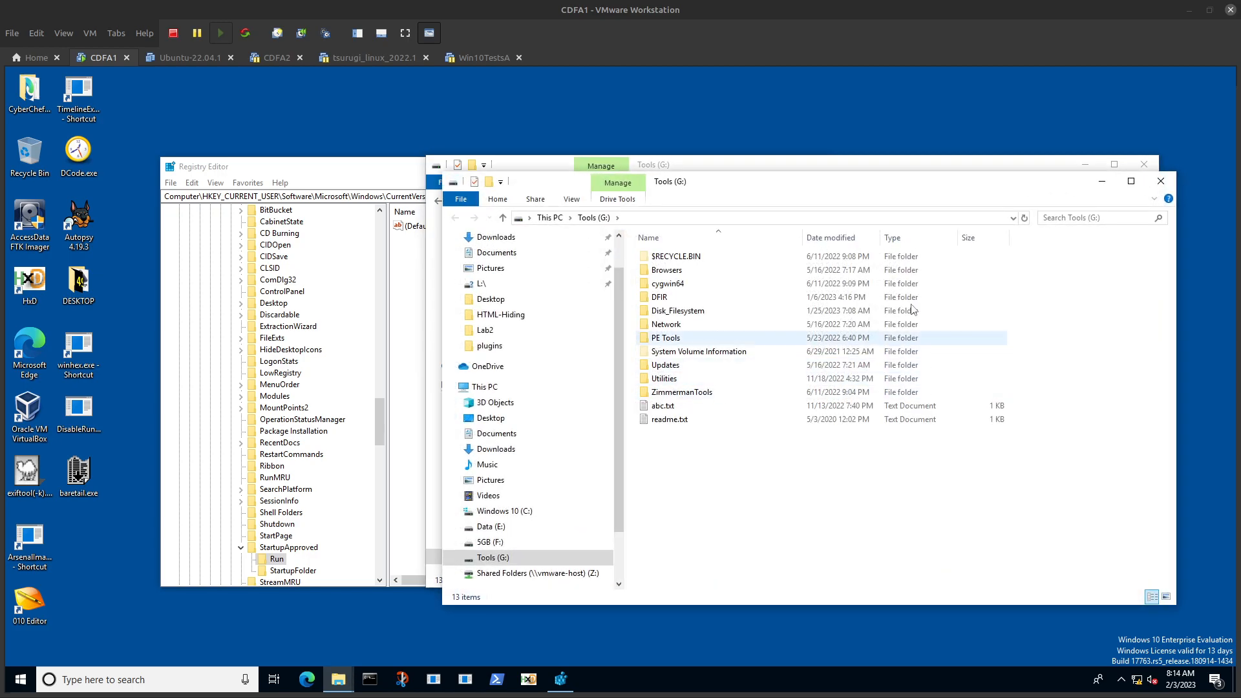
click(1160, 181)
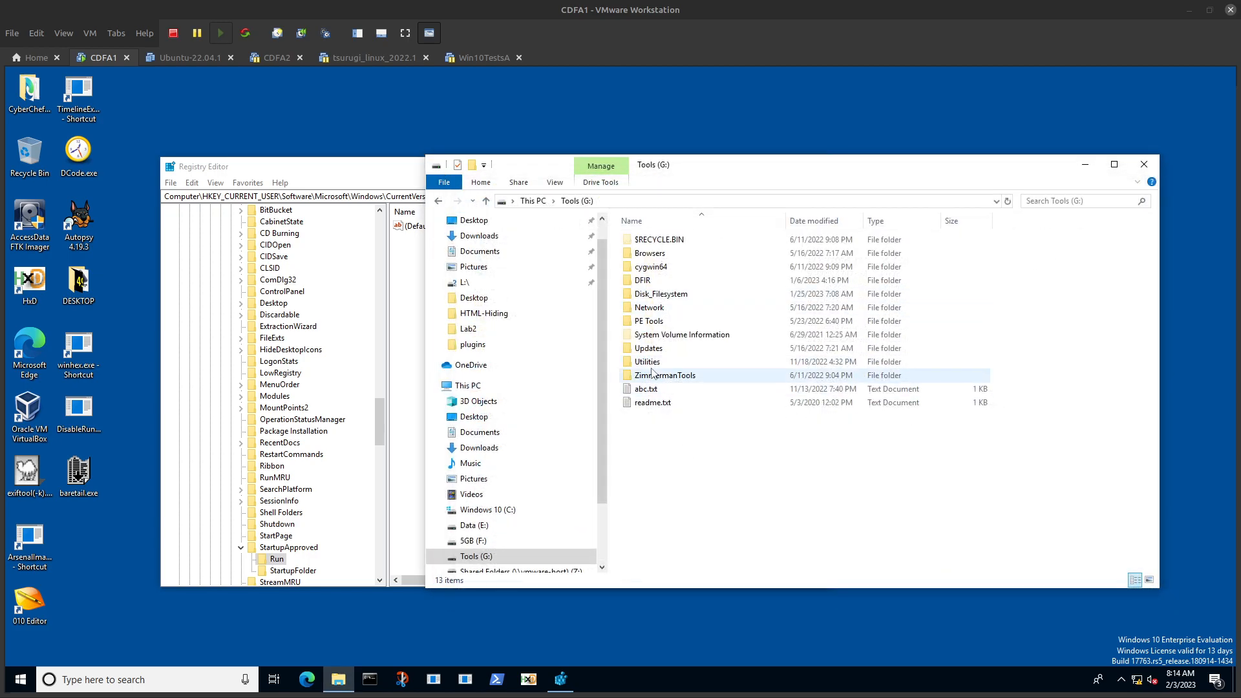
Step: Go to G:\DFIR\RegRipper3.0-master in File Explorer and launch a command prompt in that folder
double_click(641, 281)
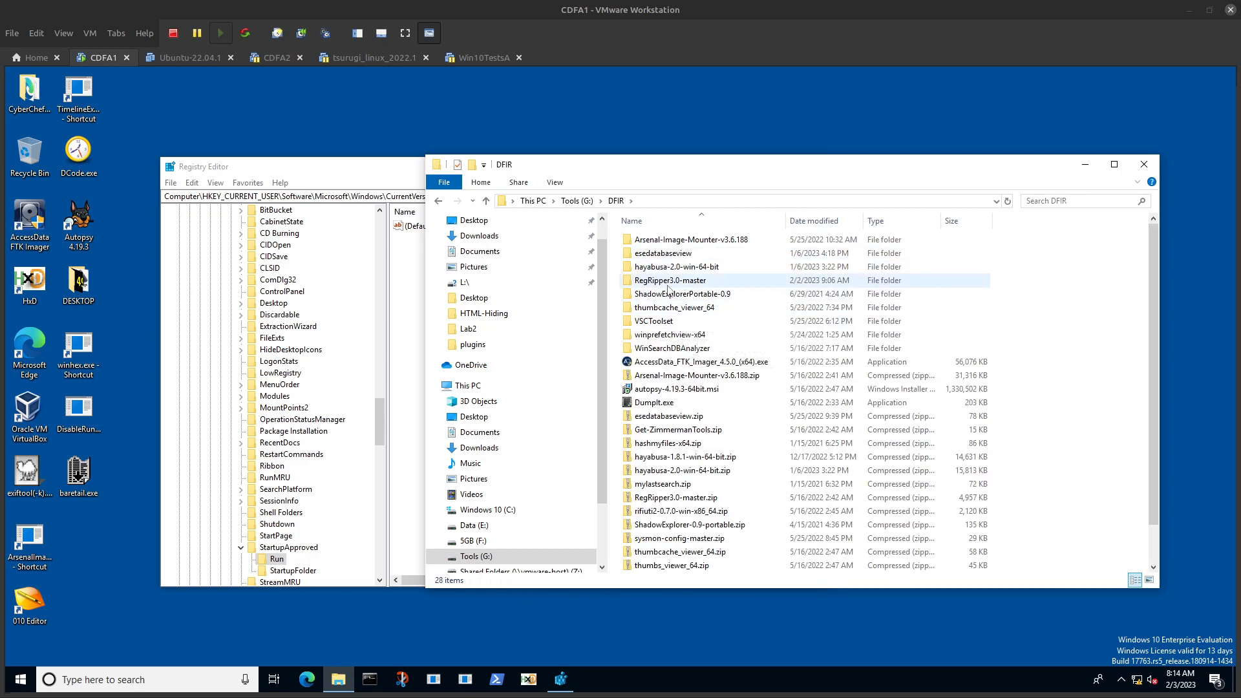
double_click(667, 281)
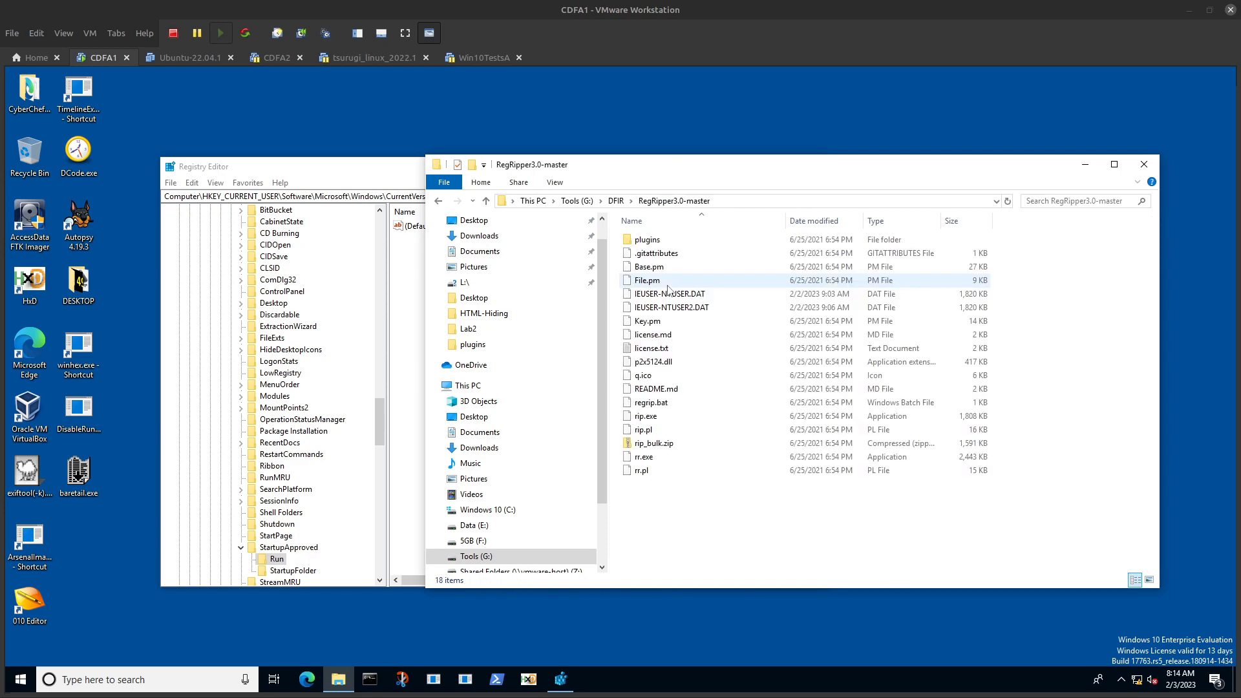
click(789, 198)
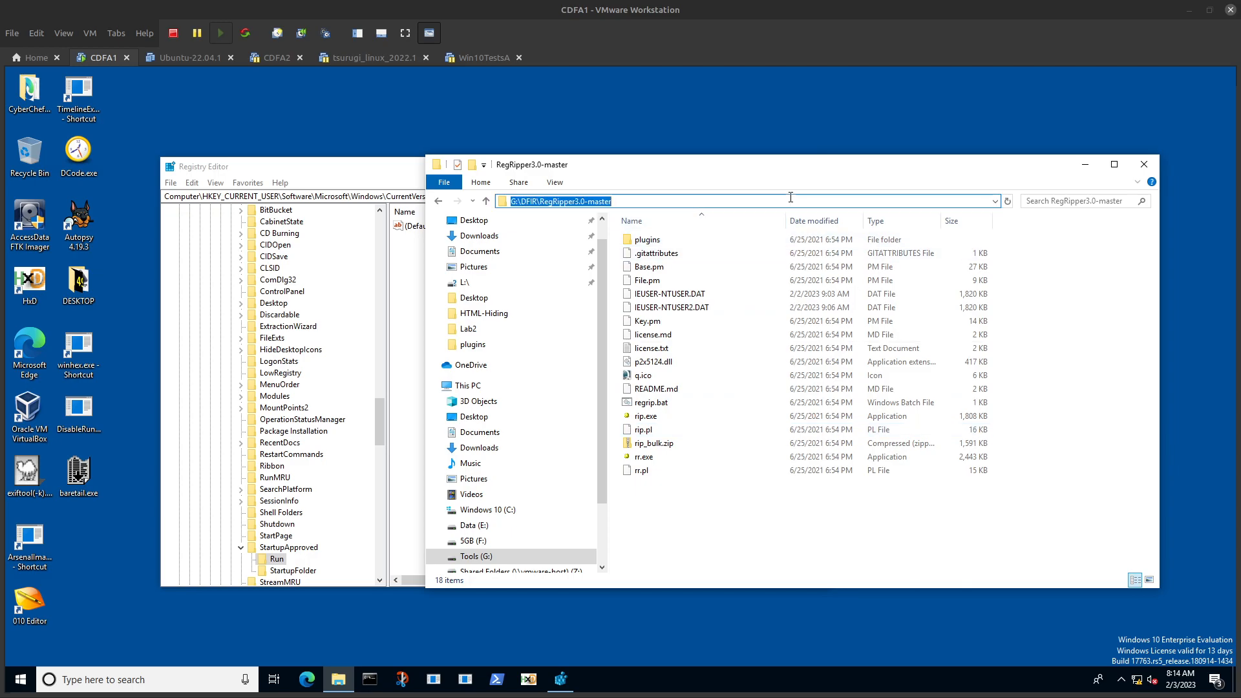
click(682, 519)
click(753, 203)
text(cmd)
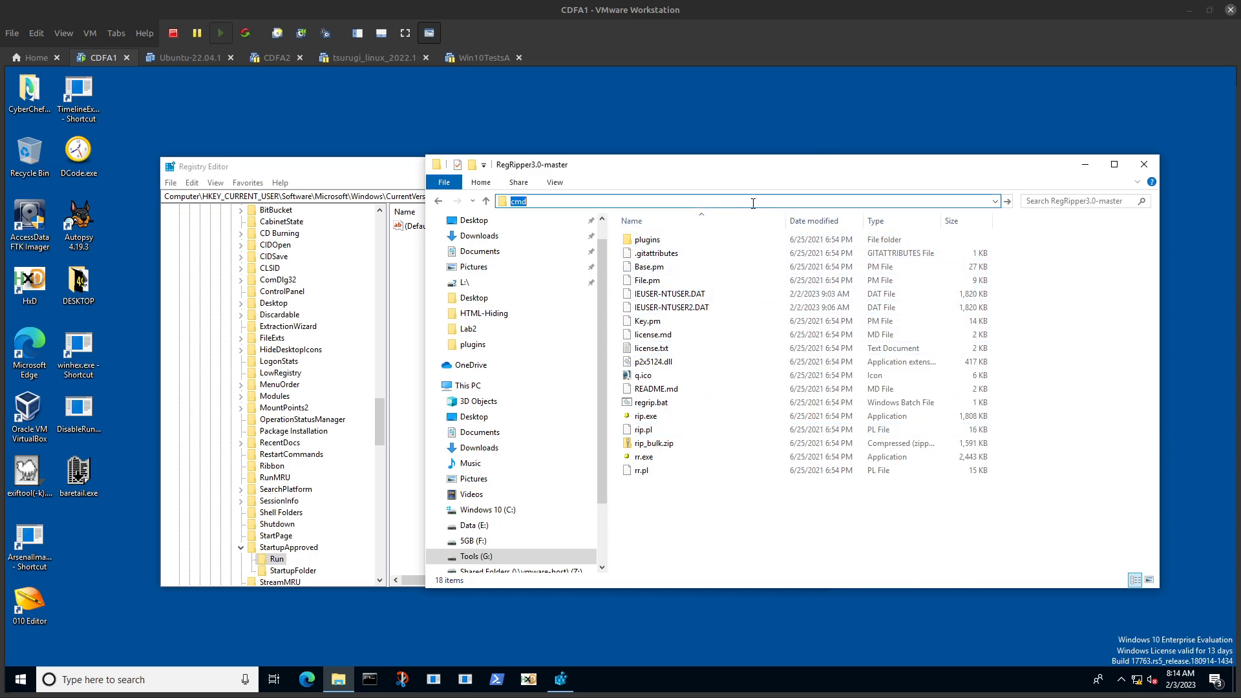
key(Return)
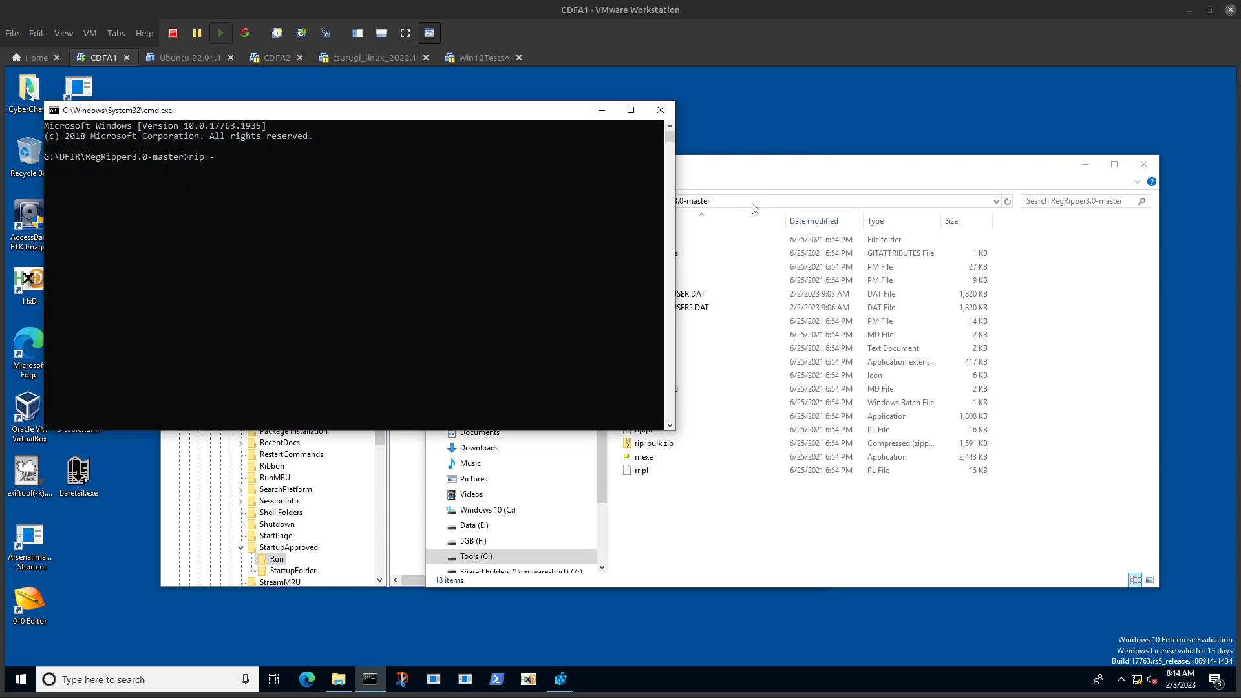
Step: Try to export the hive with reg save HKCU\NTUSER.DAT NTUSER1
key(BackSpace)
text(reg save HKCU\NTUSER.DAT NTUSER1)
key(Return)
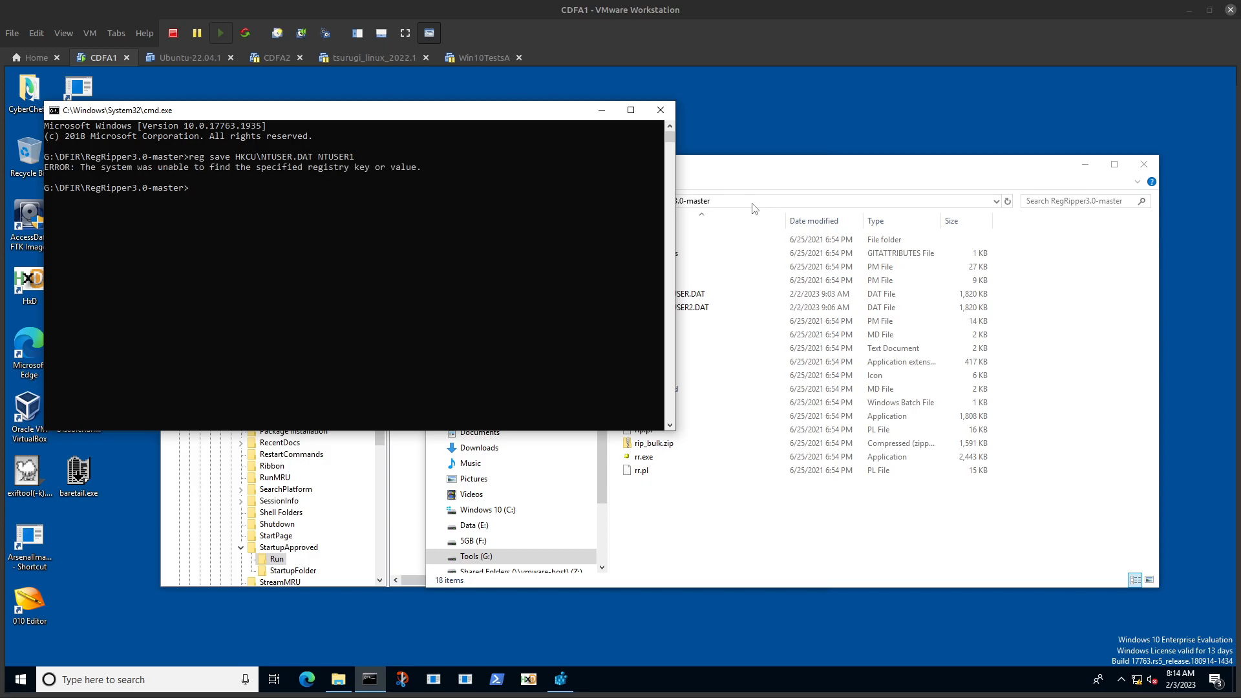
Step: Try the export again as reg save HKCU\ NTUSER1, without the NTUSER.DAT key name
key(Up)
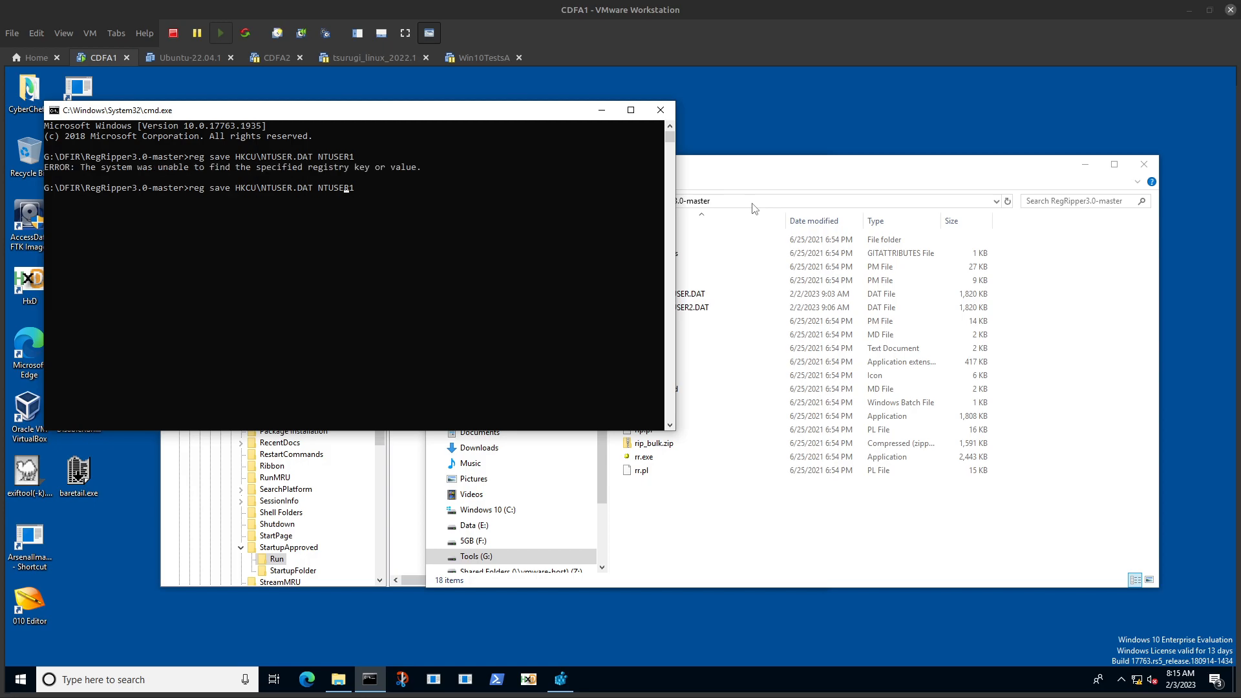
key(BackSpace)
key(BackSpace)
key(BackSpace)
key(BackSpace)
key(BackSpace)
key(BackSpace)
key(BackSpace)
key(BackSpace)
key(BackSpace)
Step: Try to save the HKCU key named with the account's SID to NTUSER-IEUSER.DAT using reg save
key(BackSpace)
key(Return)
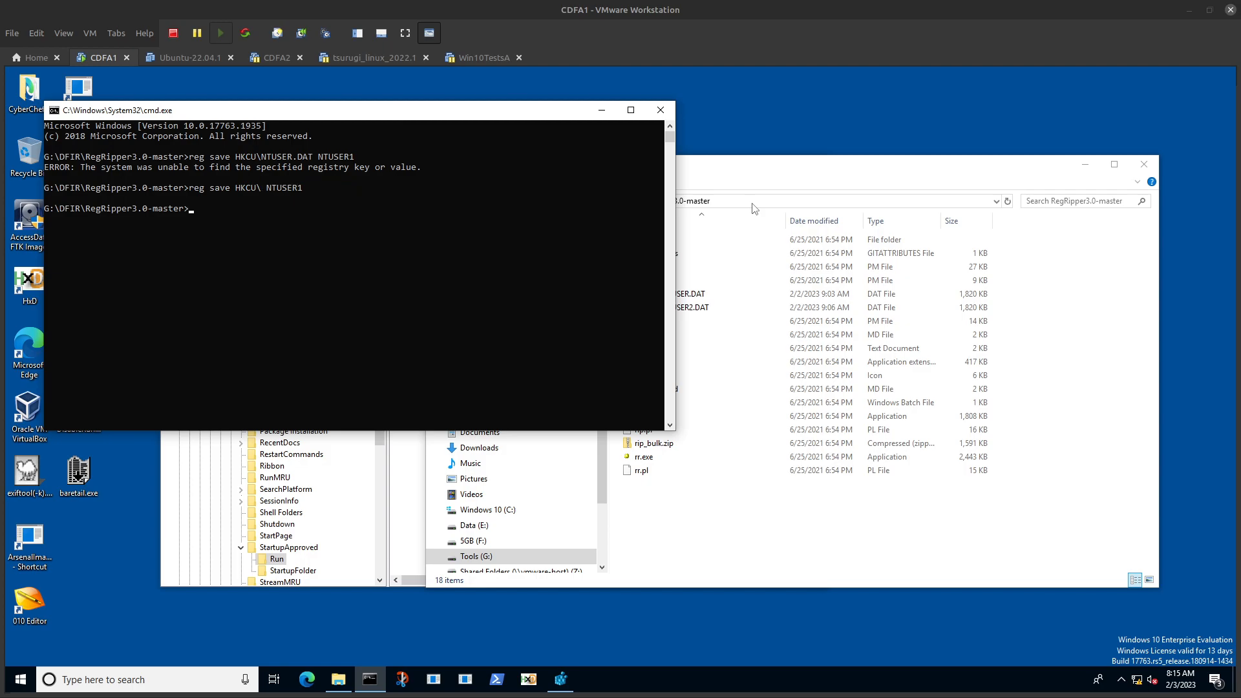
Step: Display the current account's SID with whoami /user
text(whoami /user)
key(Return)
key(Up)
key(Up)
key(Up)
key(BackSpace)
key(BackSpace)
key(BackSpace)
key(BackSpace)
key(BackSpace)
key(BackSpace)
key(BackSpace)
key(BackSpace)
key(BackSpace)
key(BackSpace)
key(BackSpace)
key(BackSpace)
key(BackSpace)
key(BackSpace)
key(BackSpace)
key(BackSpace)
key(BackSpace)
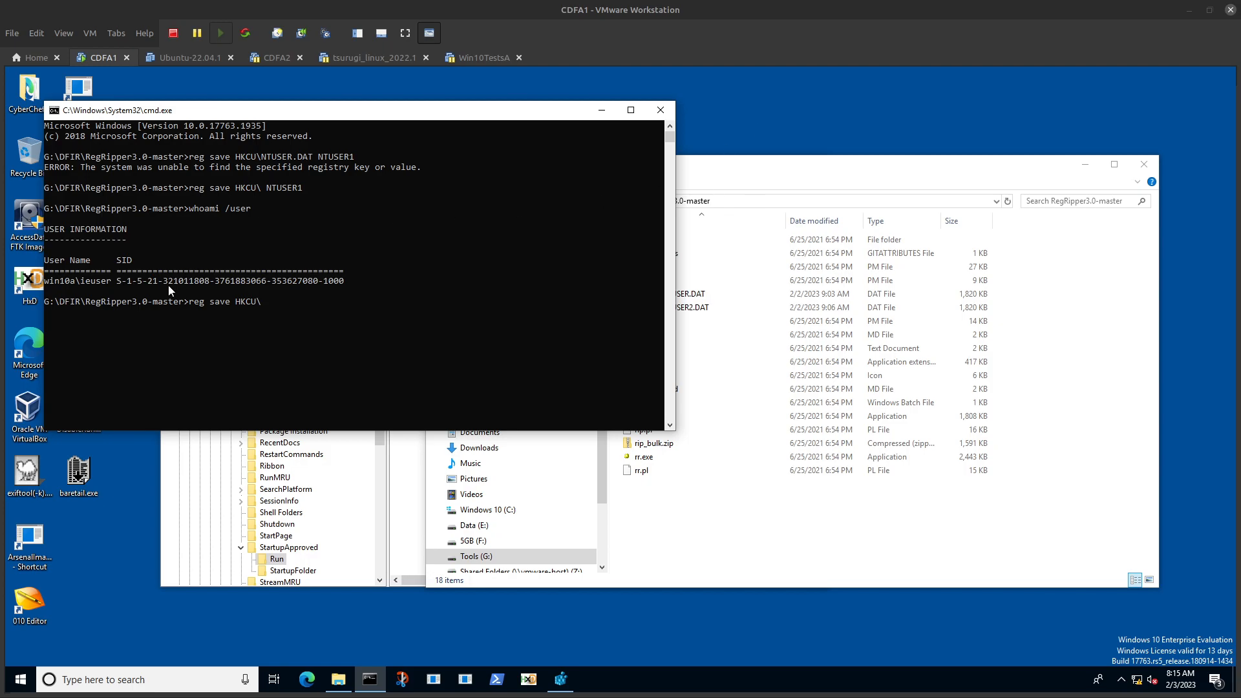
double_click(155, 283)
right_click(153, 283)
right_click(301, 332)
text(NT)
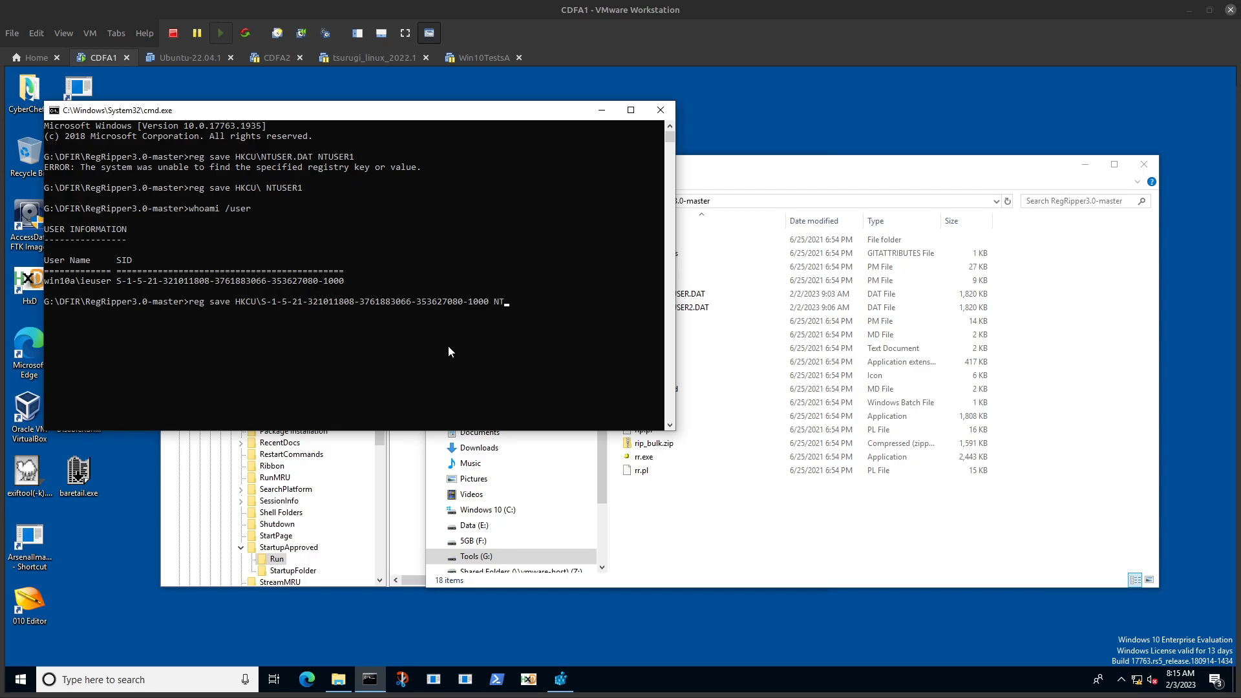
text(USER.DAT)
key(Left)
key(Left)
key(Left)
text(-IEUSER)
key(Return)
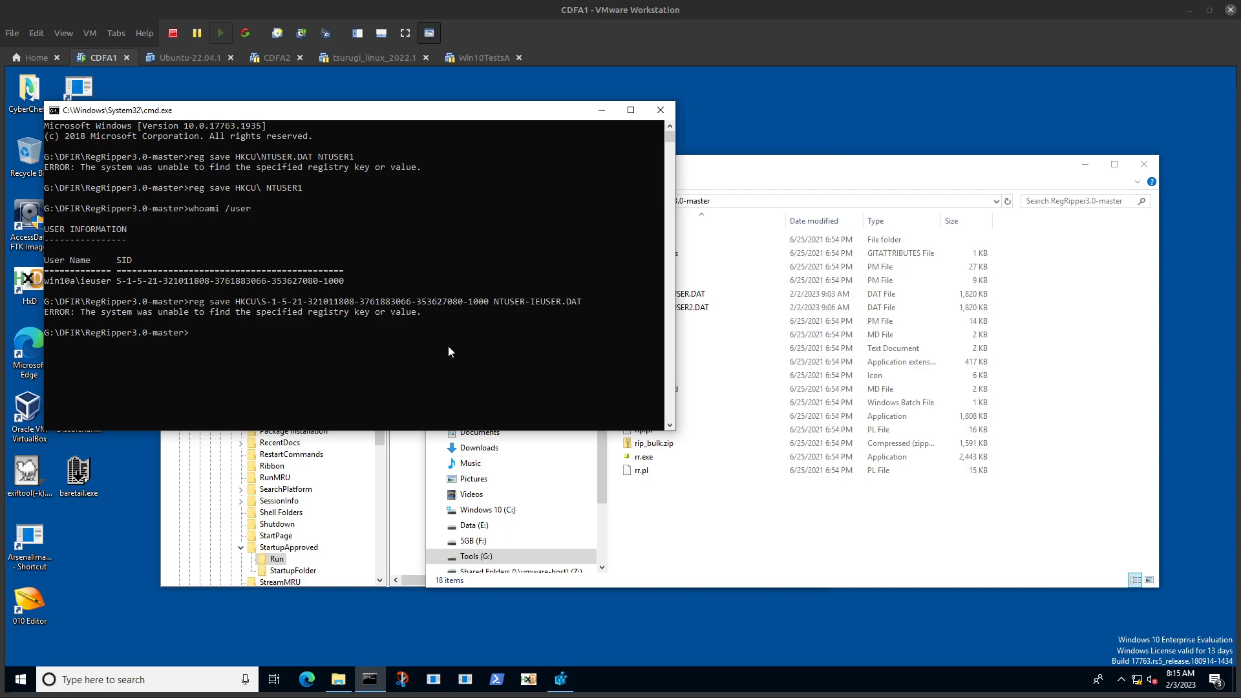
Step: Try the save again with HKU as the root key for the account's SID
key(Up)
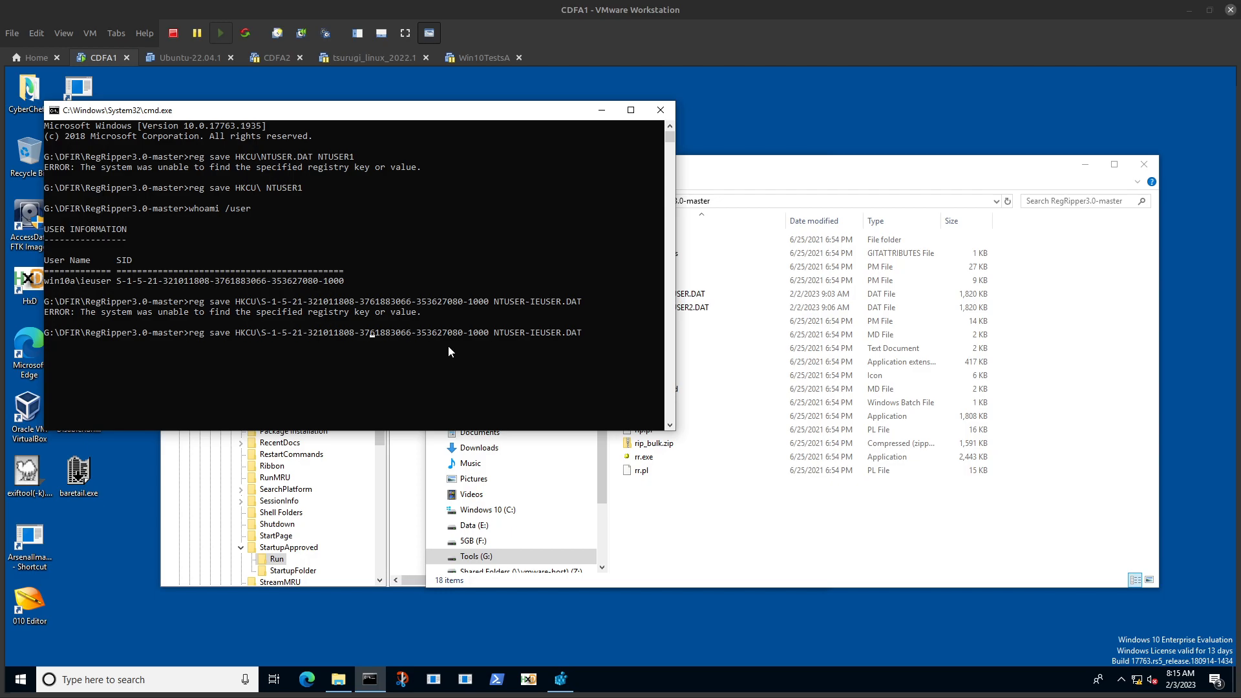
key(BackSpace)
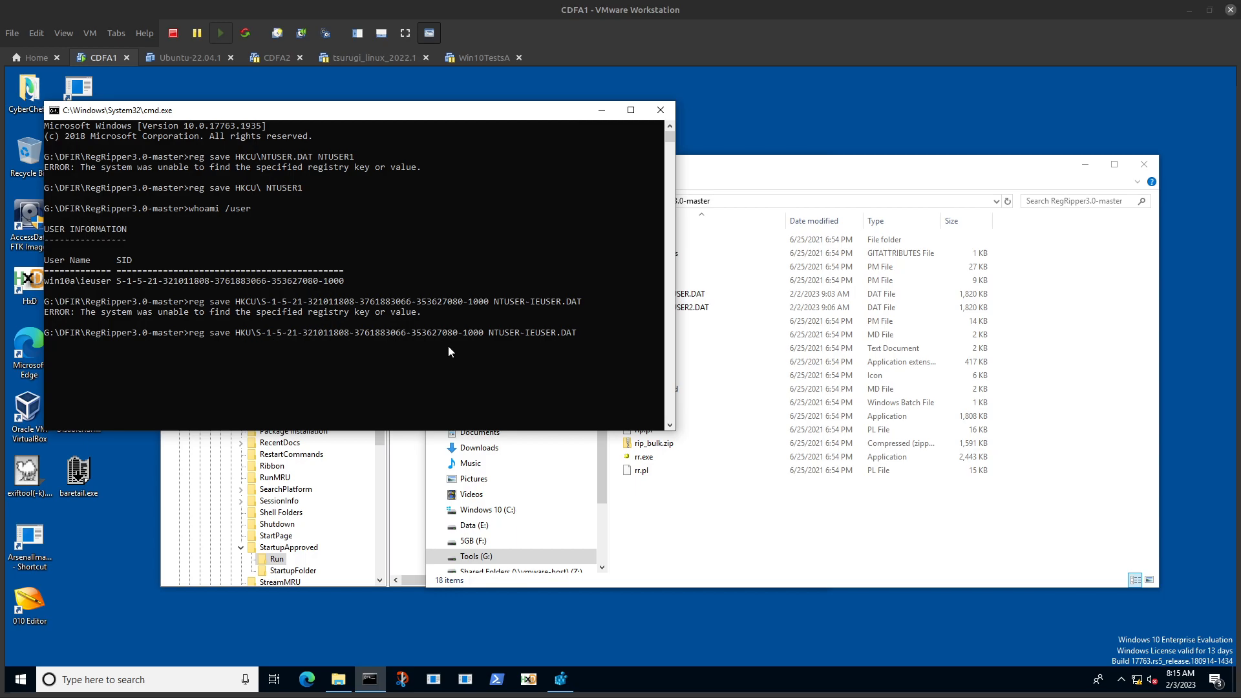
key(Return)
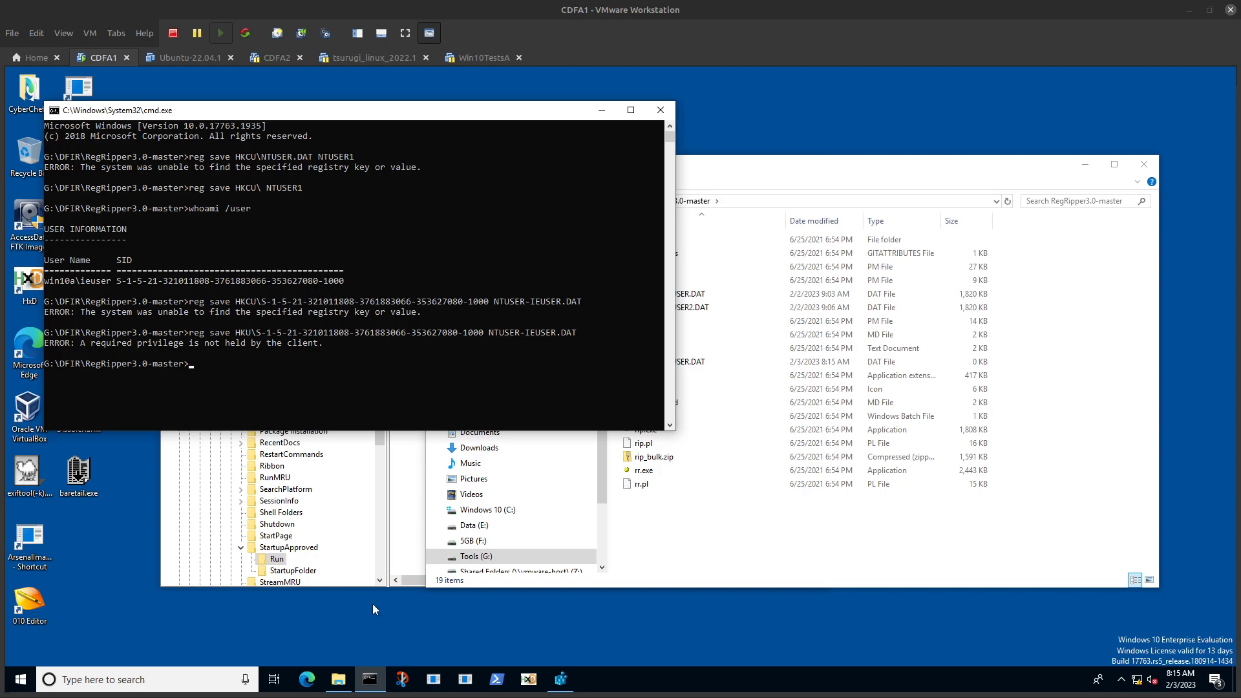
Step: Open a Command Prompt as administrator, allow the elevation, and move its window clear of the first prompt's output
right_click(380, 677)
right_click(415, 606)
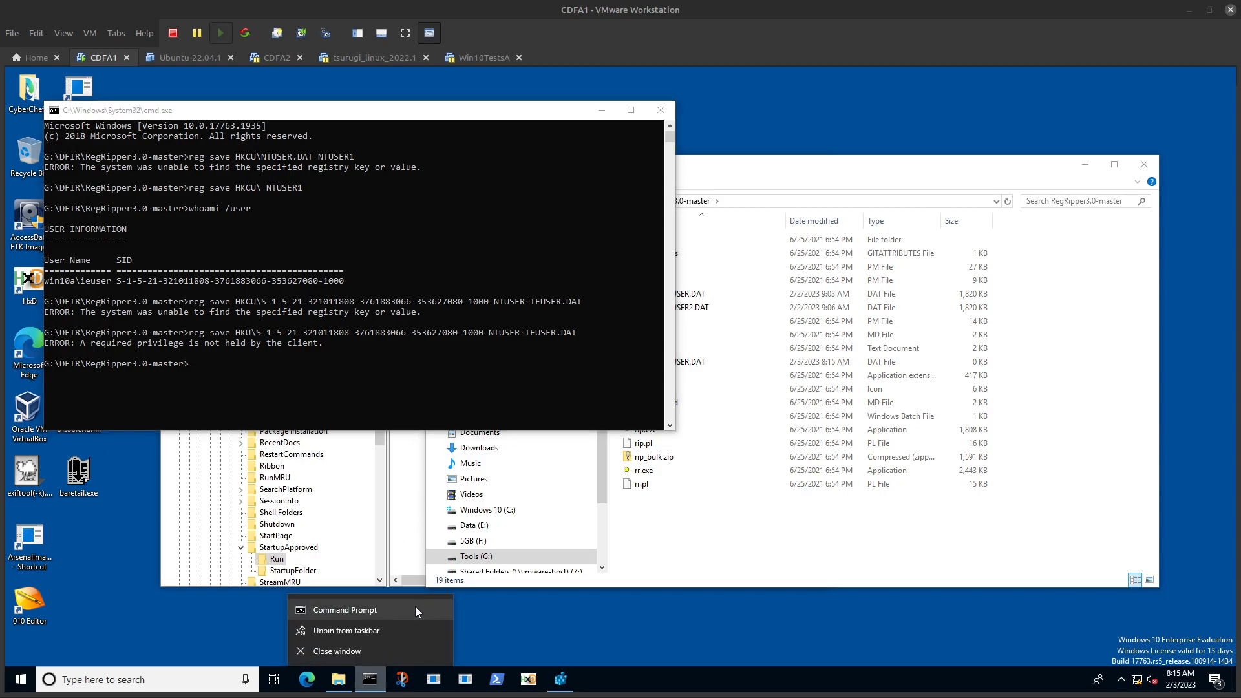
click(444, 539)
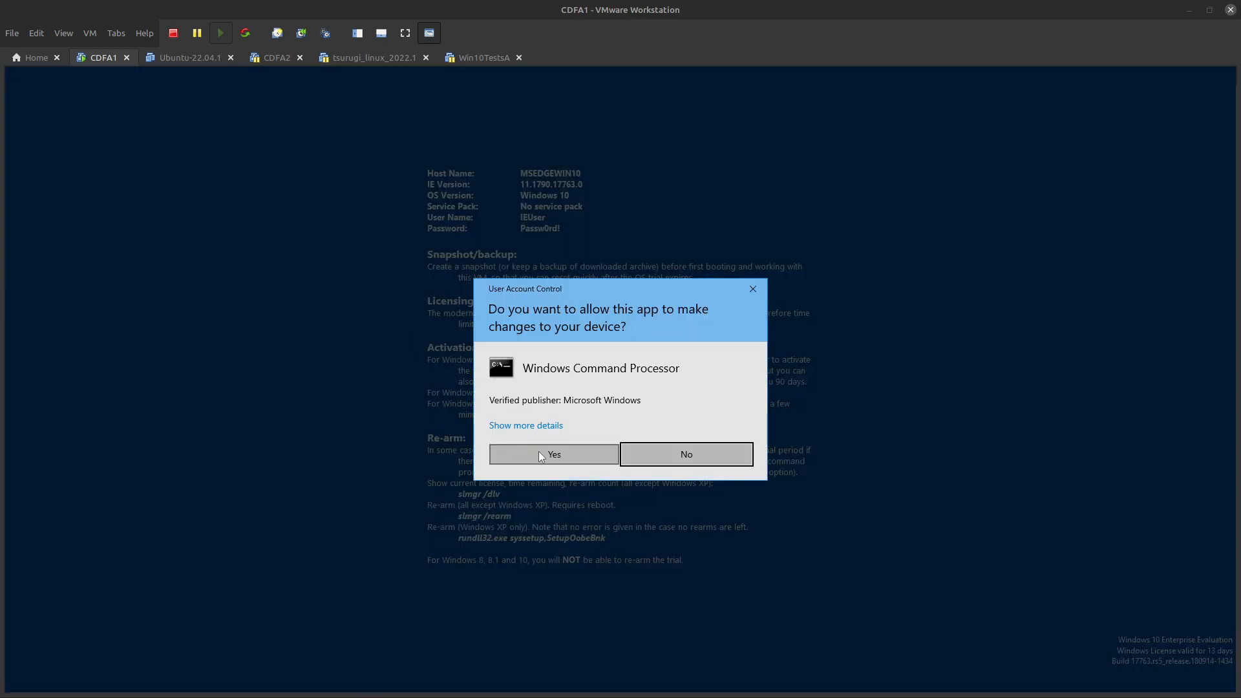
click(538, 451)
drag(389, 153, 533, 310)
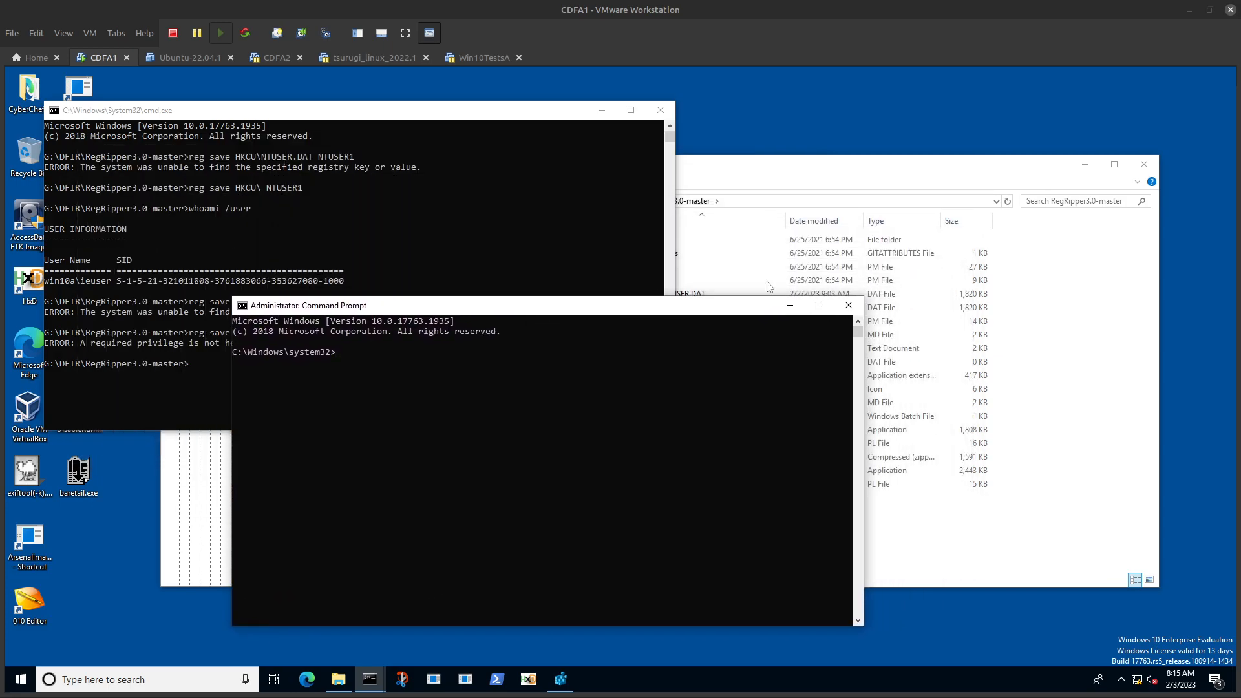
Step: Copy the full path of the RegRipper3.0-master folder from File Explorer
click(880, 202)
click(356, 407)
text(c)
click(644, 208)
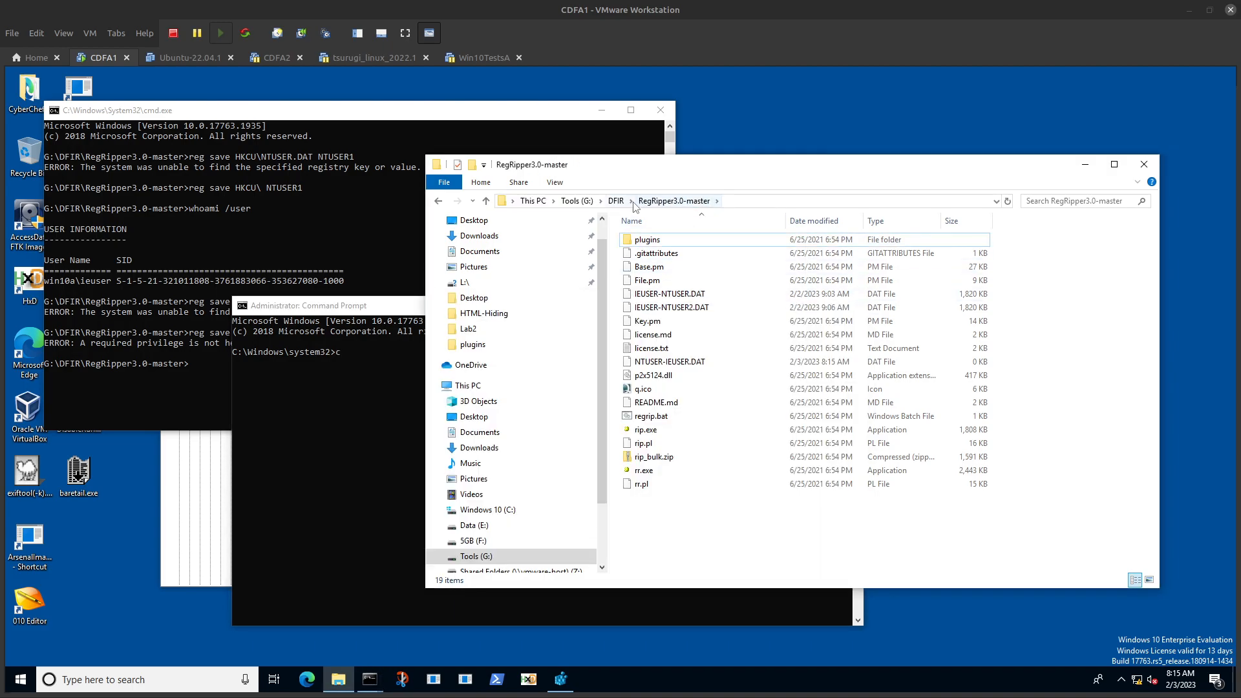
double_click(652, 239)
click(689, 206)
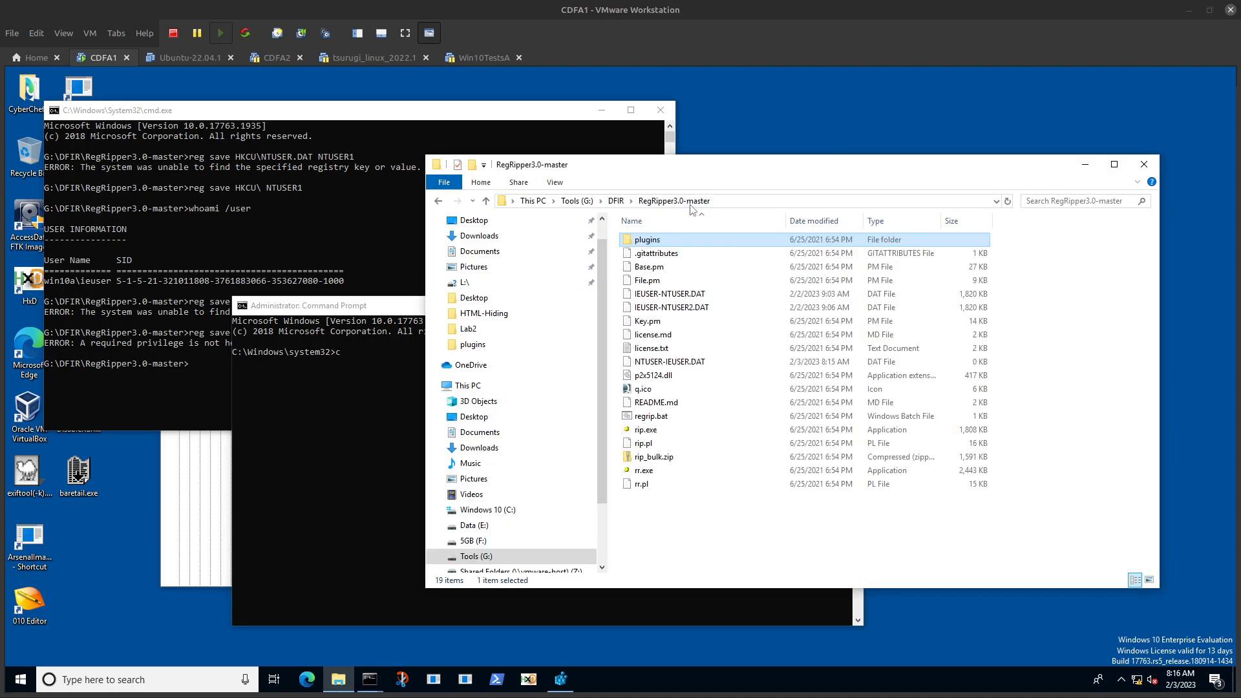
click(840, 201)
Step: Change the administrator prompt's working directory to G:\DFIR\RegRipper3.0-master on the G: drive
click(370, 397)
text(c)
key(Return)
text(cd G:\DFIR\RegRipper3.0-master)
key(Return)
text(g:)
key(Return)
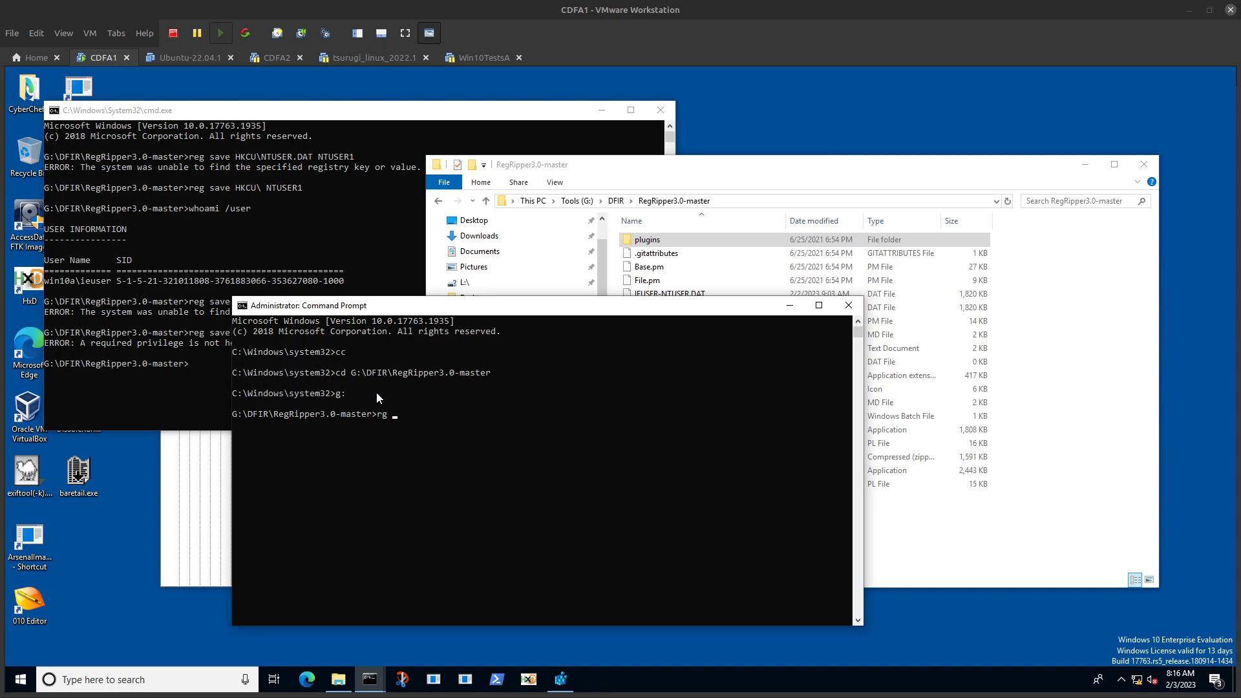
Step: Begin a registry save command for the HKU root in the administrator prompt and remove the wrongly pasted folder path
text(rg save HKU\)
click(188, 310)
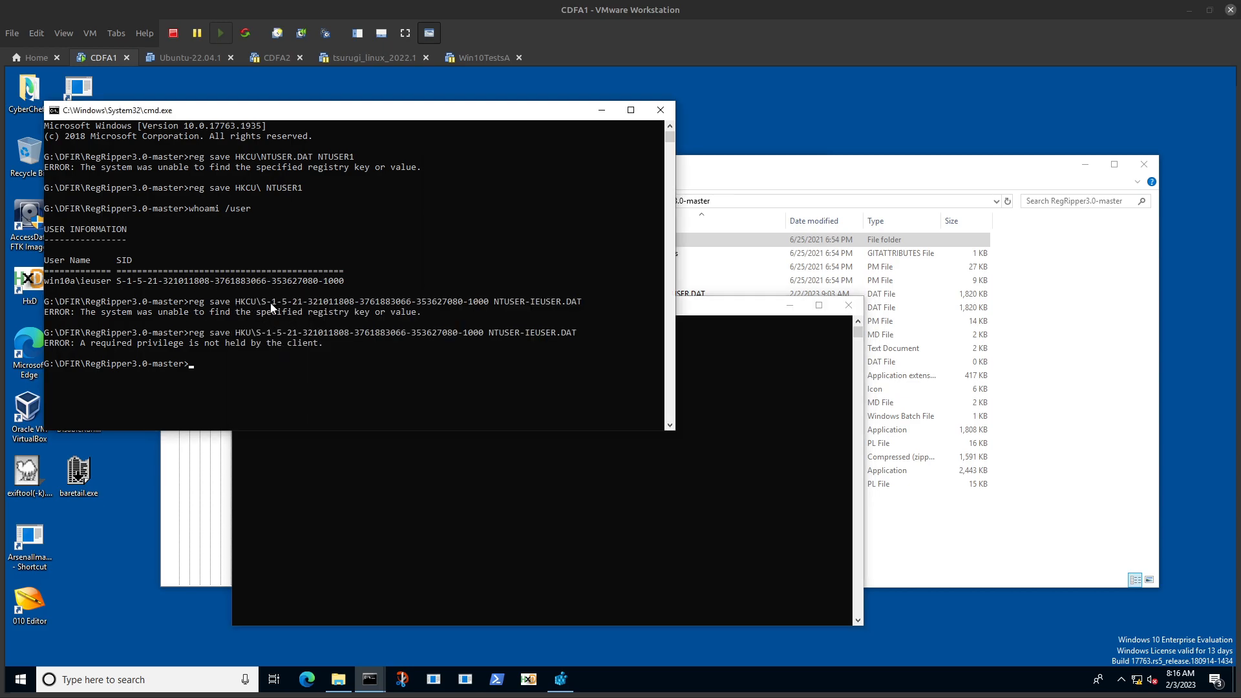
drag(261, 301, 488, 302)
click(407, 553)
right_click(445, 459)
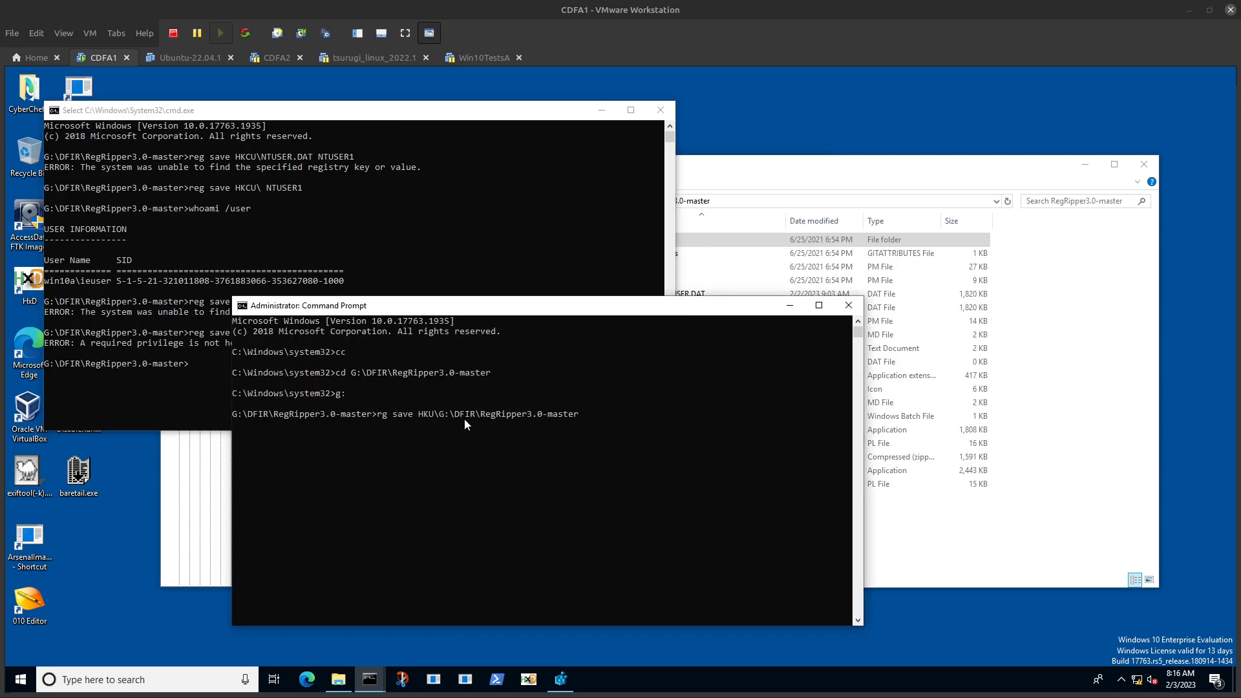
key(BackSpace)
key(BackSpace)
key(BackSpace)
key(BackSpace)
key(BackSpace)
key(BackSpace)
key(BackSpace)
key(BackSpace)
key(BackSpace)
key(BackSpace)
key(BackSpace)
key(BackSpace)
key(BackSpace)
key(BackSpace)
key(BackSpace)
key(BackSpace)
key(BackSpace)
key(BackSpace)
key(BackSpace)
key(BackSpace)
key(BackSpace)
key(BackSpace)
key(BackSpace)
key(BackSpace)
key(BackSpace)
key(BackSpace)
Step: Copy the account's SID from the first prompt into the command, name the output NTUSER-IEUSER.dat and run it
click(208, 282)
double_click(209, 282)
right_click(208, 281)
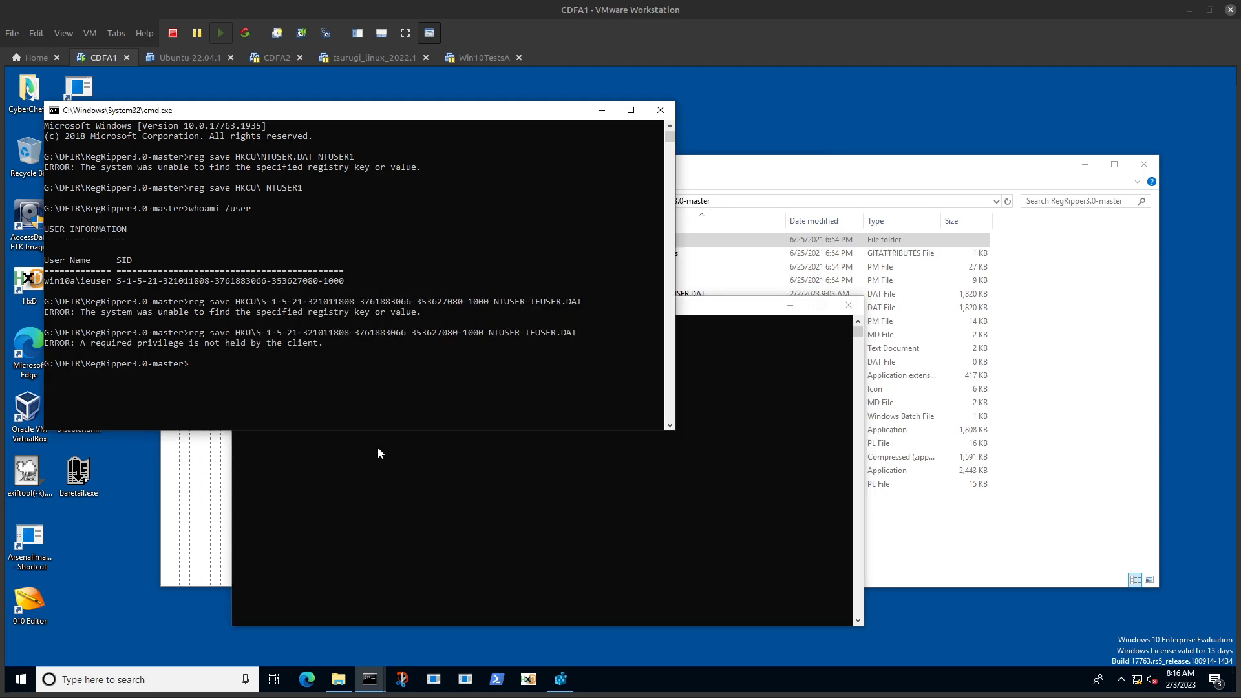
click(378, 446)
right_click(377, 446)
text(N)
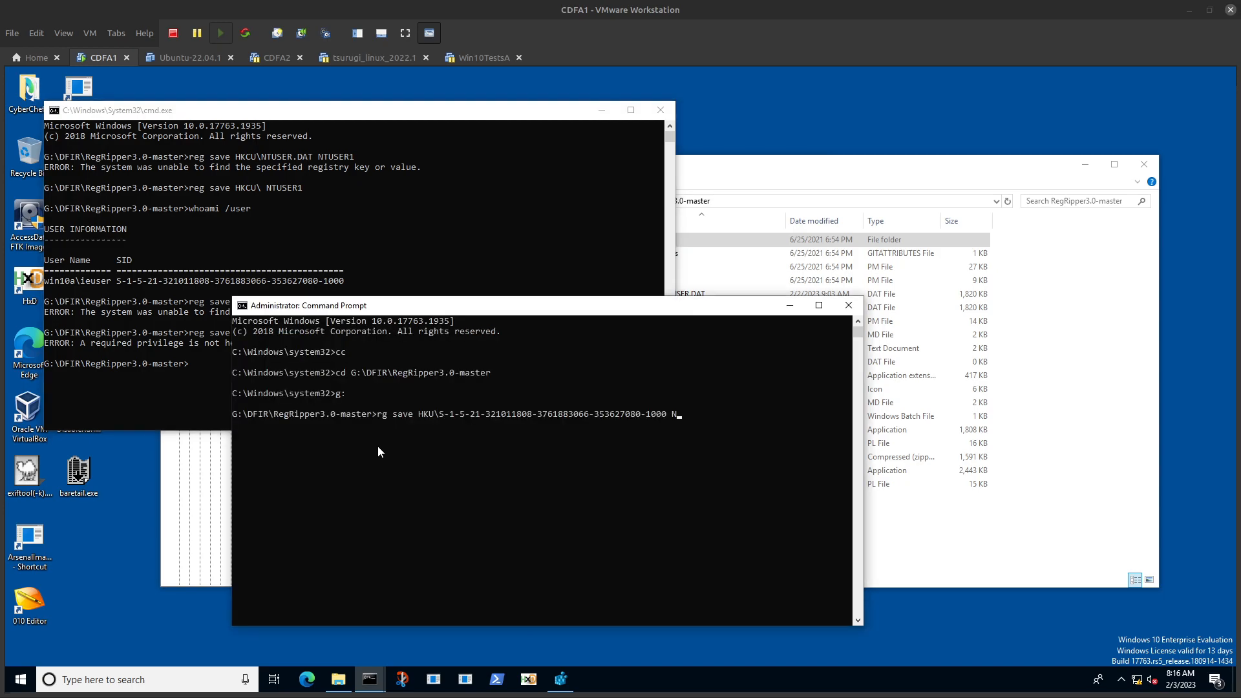
text(TUSER-IEUSER.dat)
key(Return)
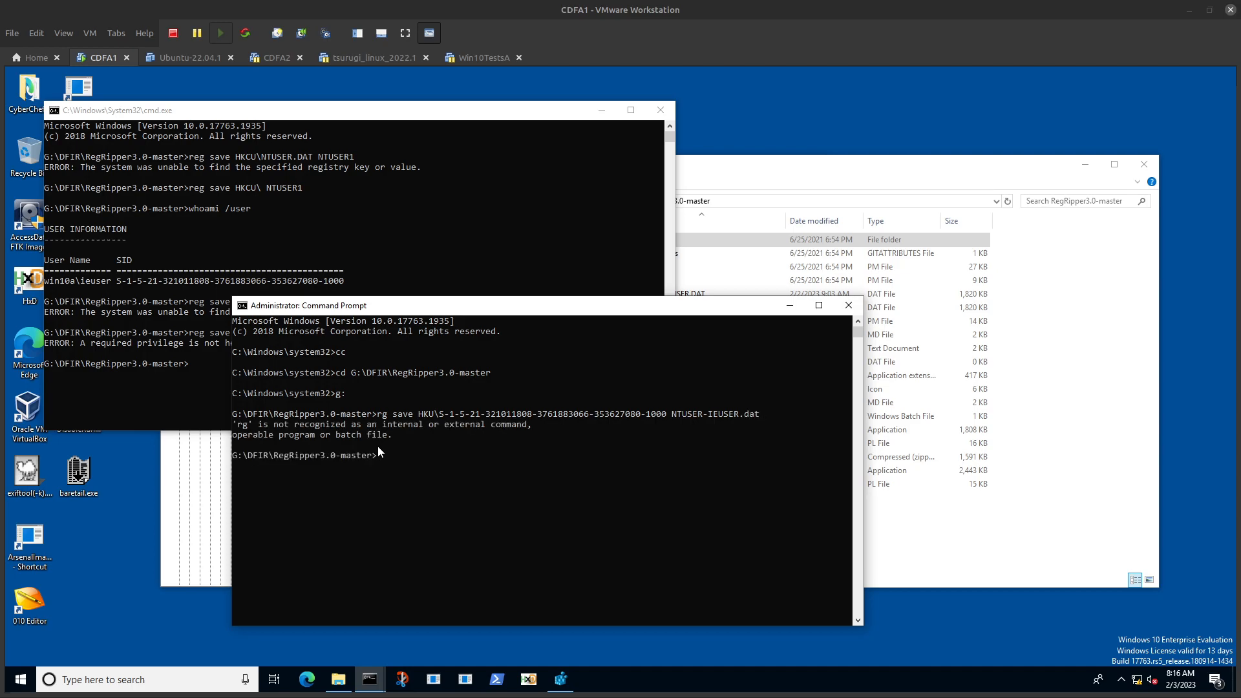
Step: Correct the recalled command from rg to reg, run it, and overwrite the existing NTUSER-IEUSER.dat
key(Up)
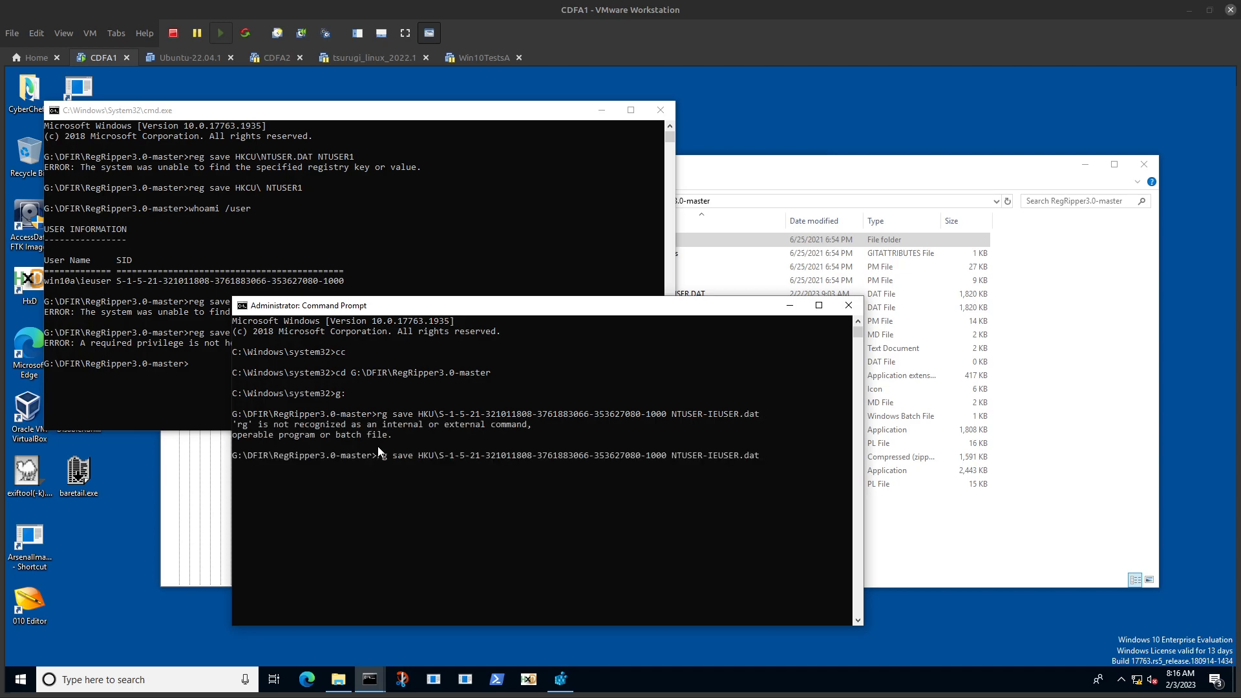
text(e)
key(Return)
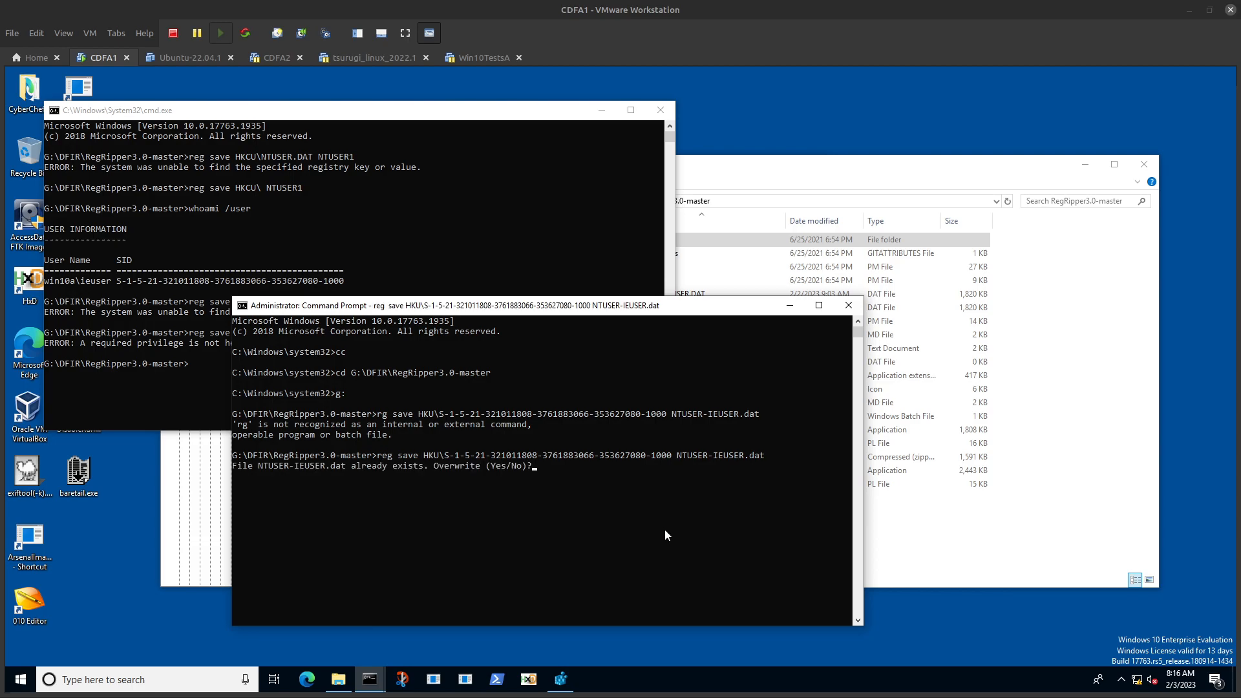
text(yes)
key(Return)
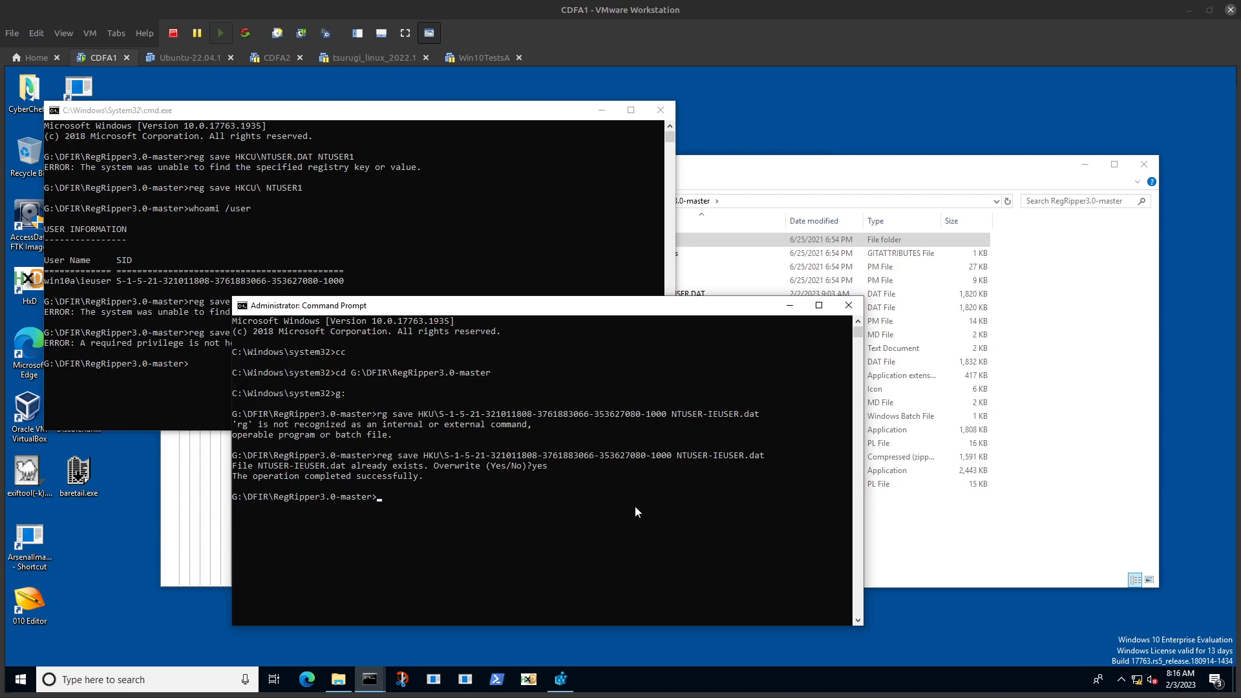
Step: Run rip -r NTUSER-IEUSER.DAT -p run in the administrator prompt and maximize its window
text(rip -r NT)
key(Tab)
text(-p run)
click(818, 305)
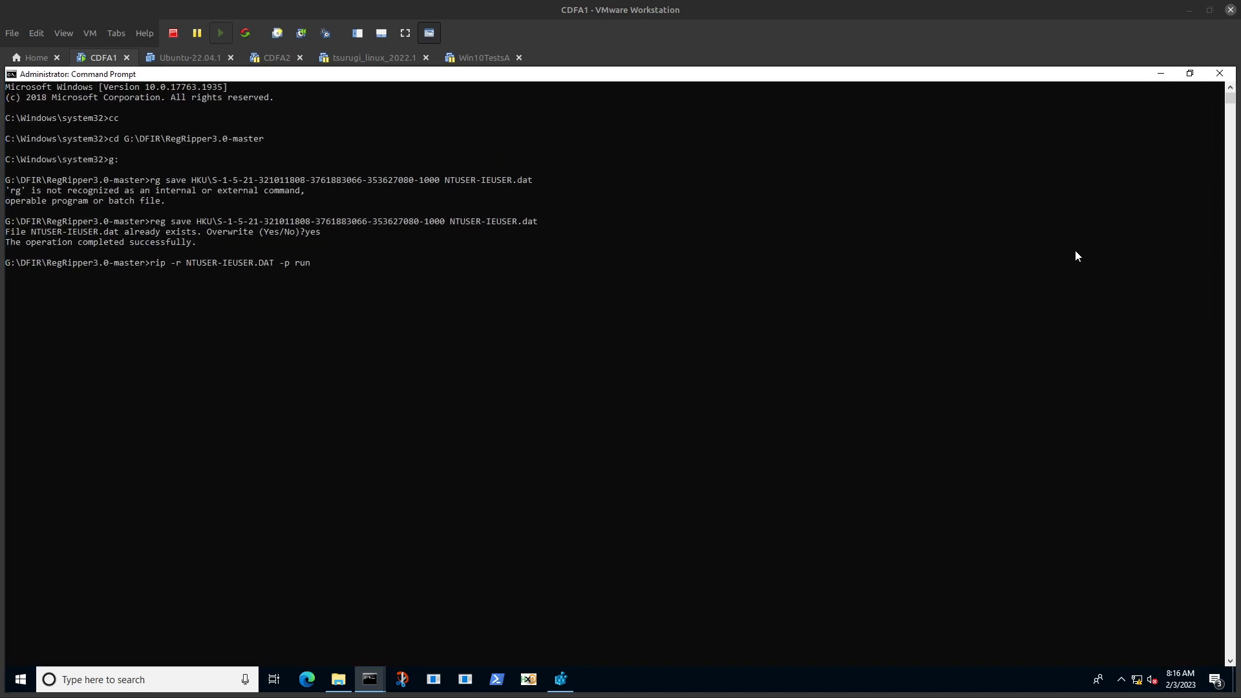
key(Return)
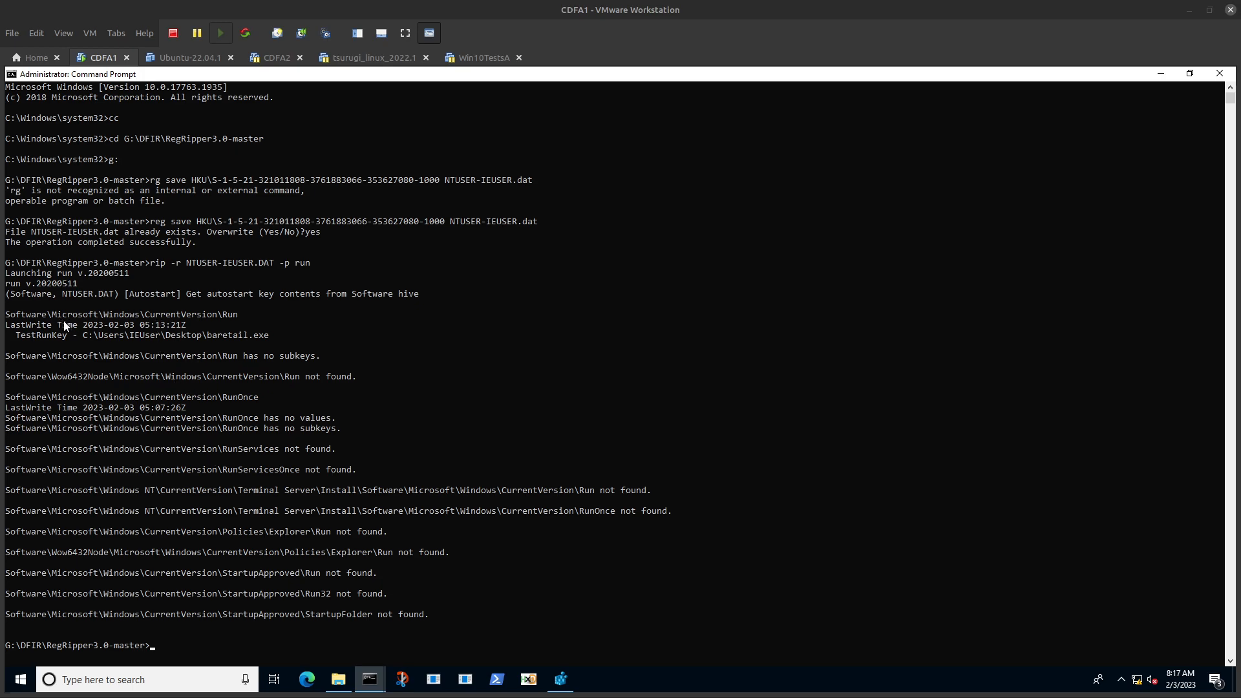
Step: Examine the TestRunKey entry and the StartupApproved lines in the RegRipper output
double_click(87, 336)
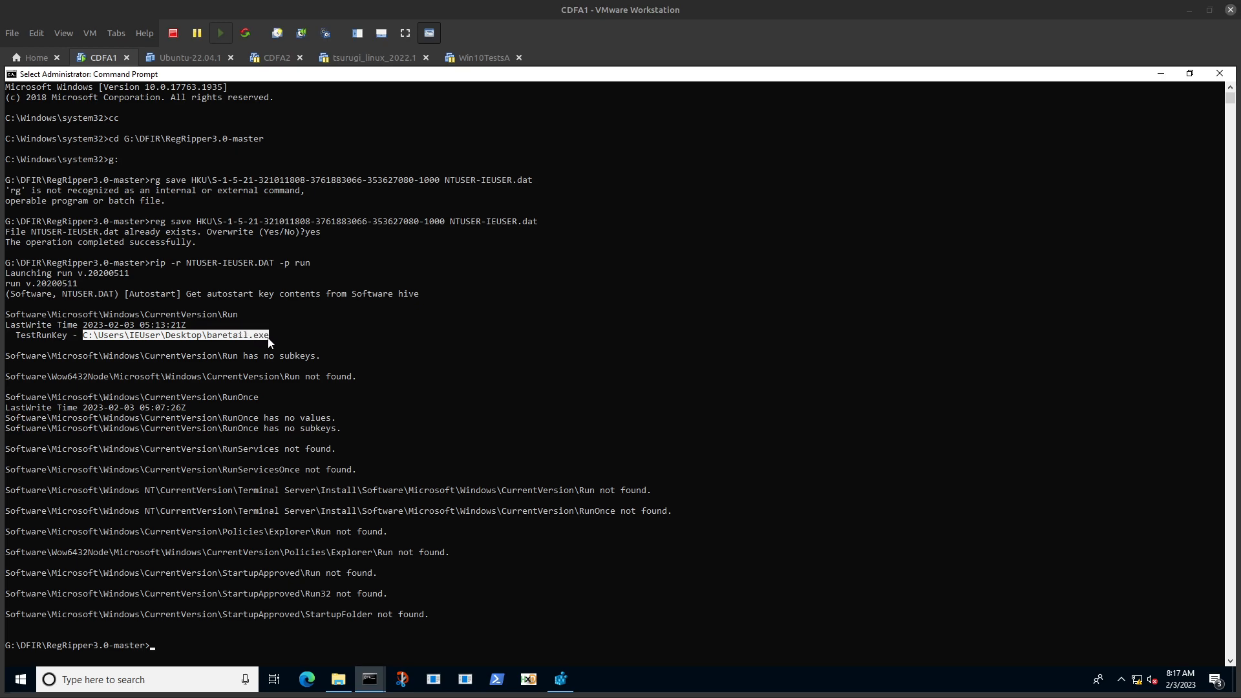
drag(17, 335, 45, 335)
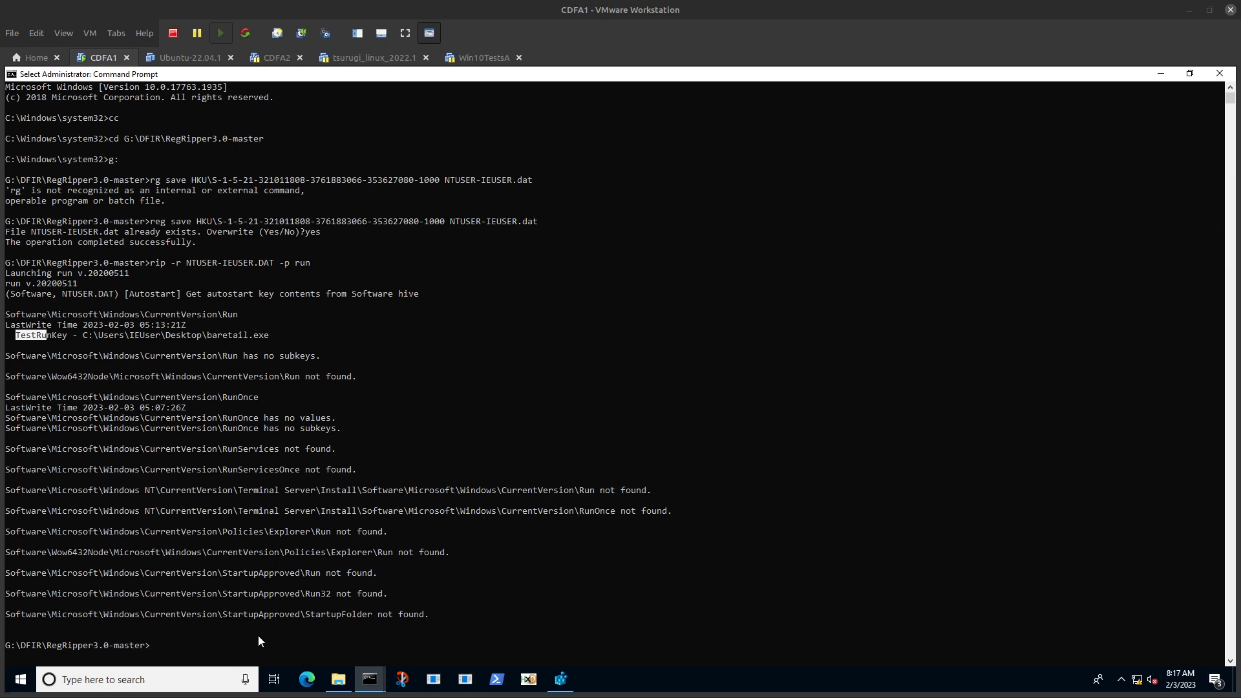
drag(220, 604, 284, 610)
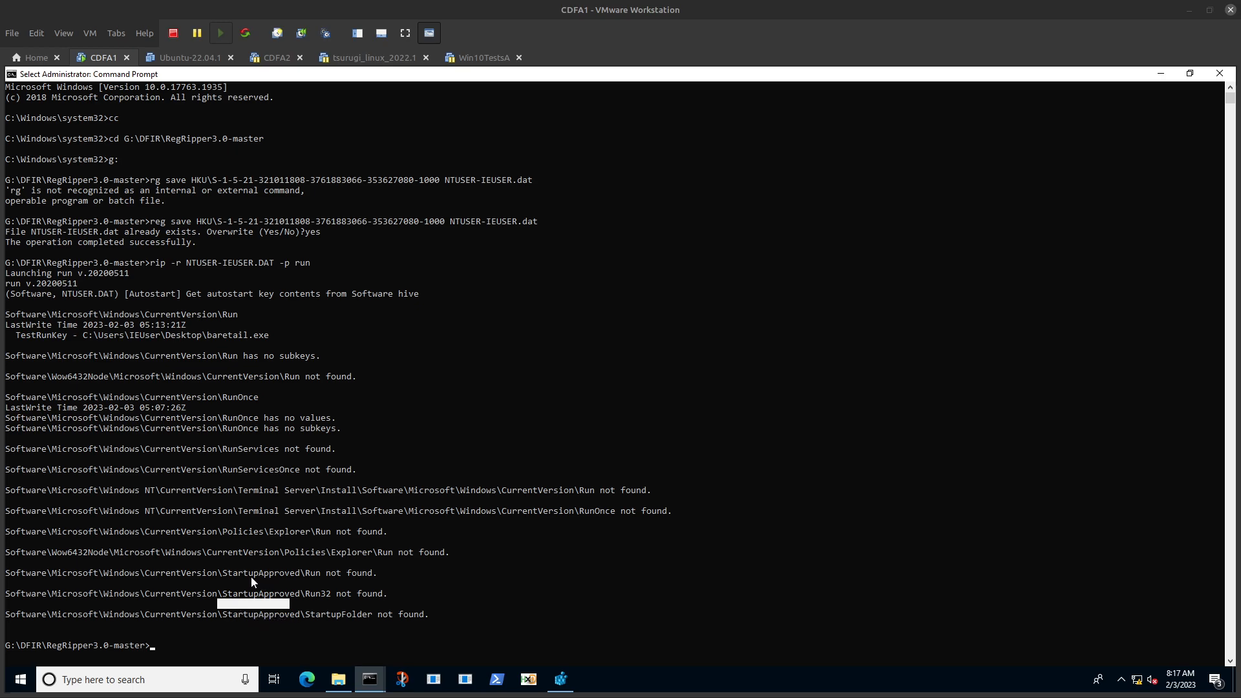
click(281, 583)
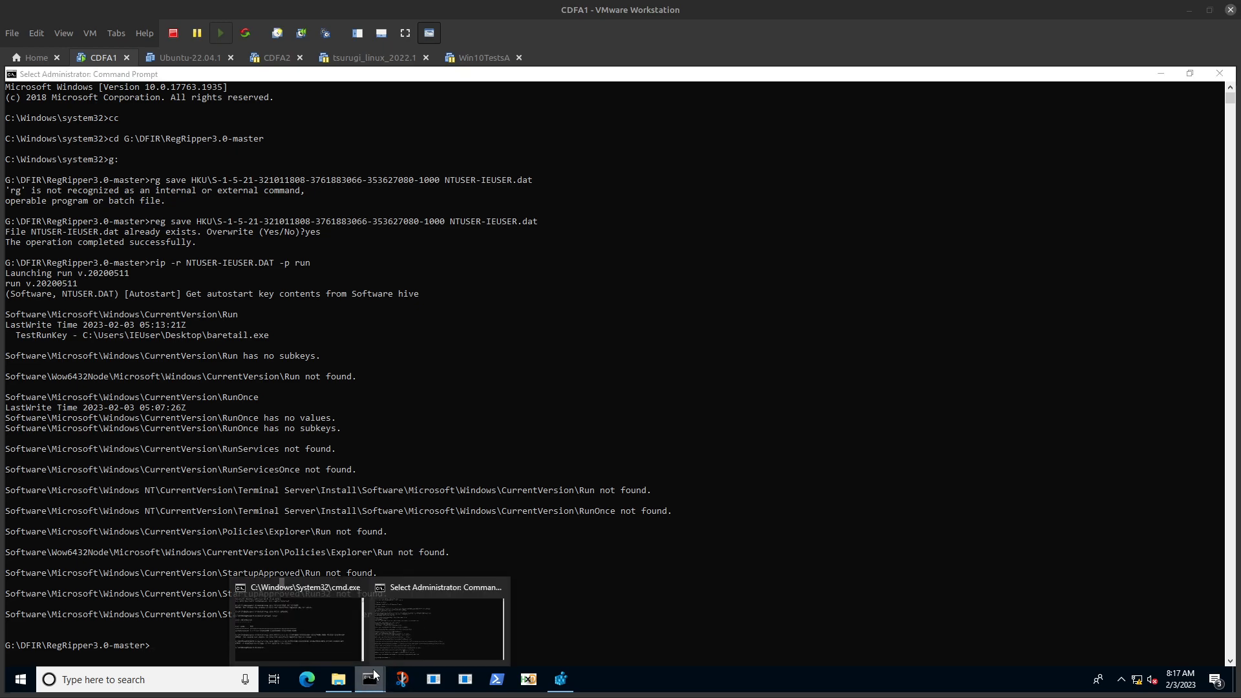
Step: Close the administrator prompt, move the remaining prompt aside, and bring Registry Editor to the front
click(1219, 73)
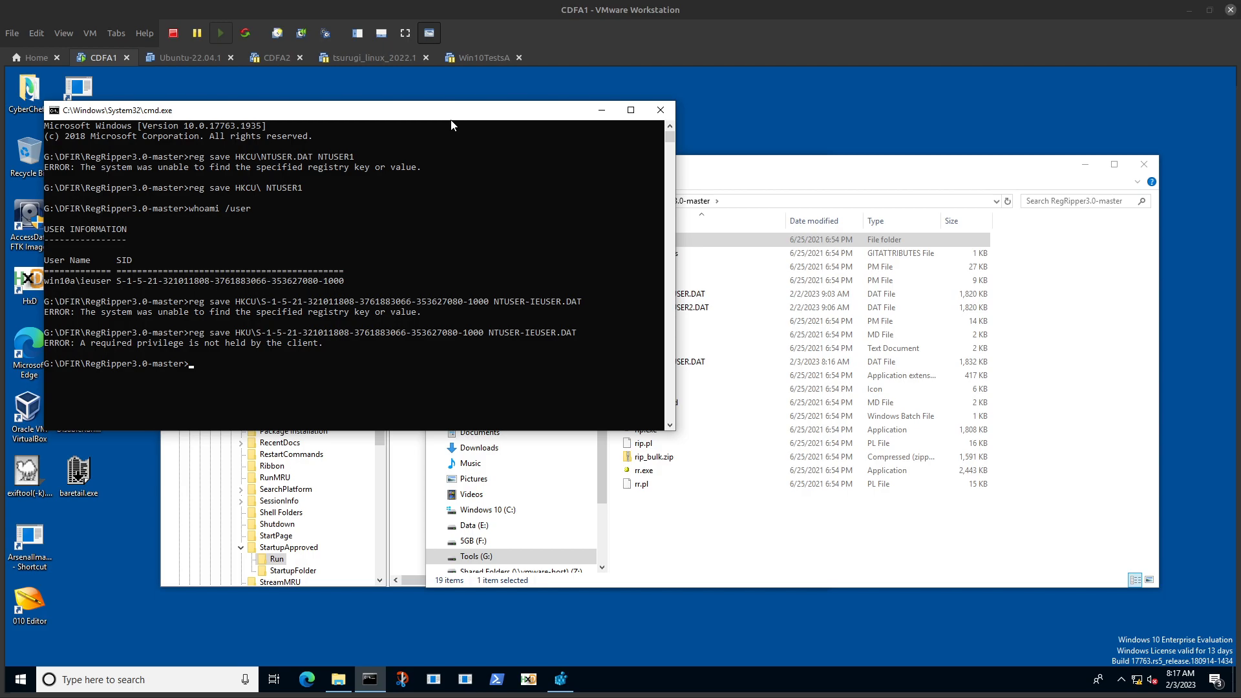
drag(451, 120, 560, 102)
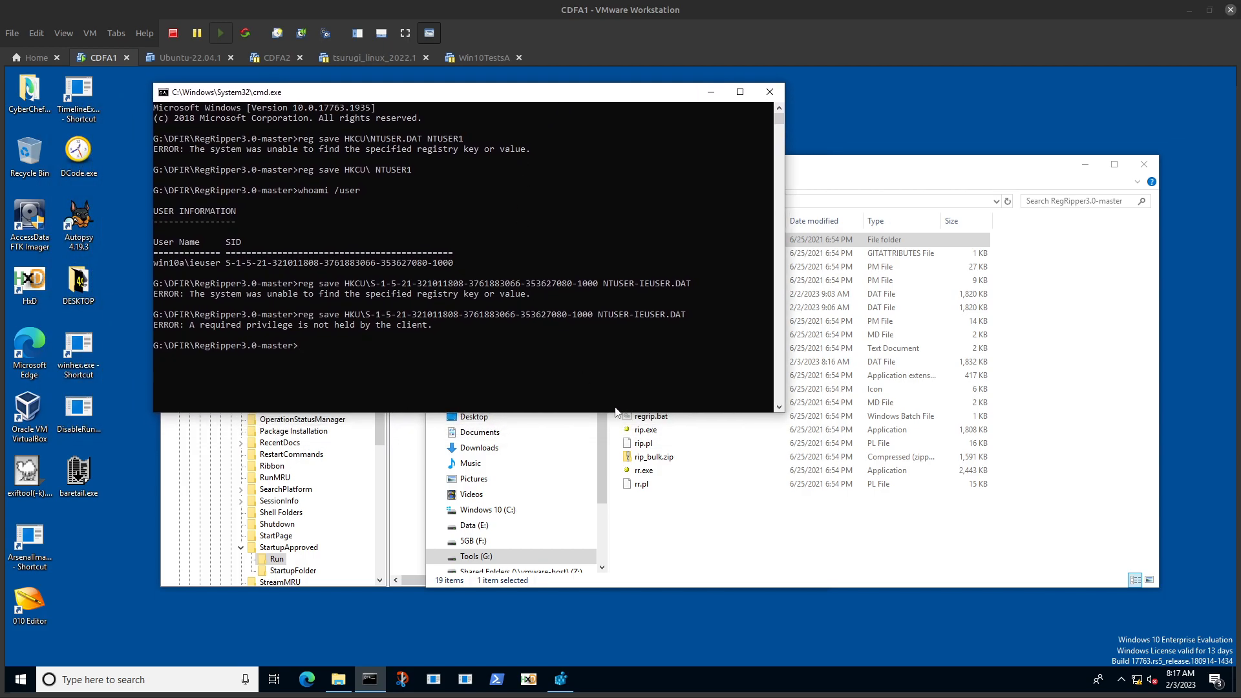
click(260, 560)
click(485, 342)
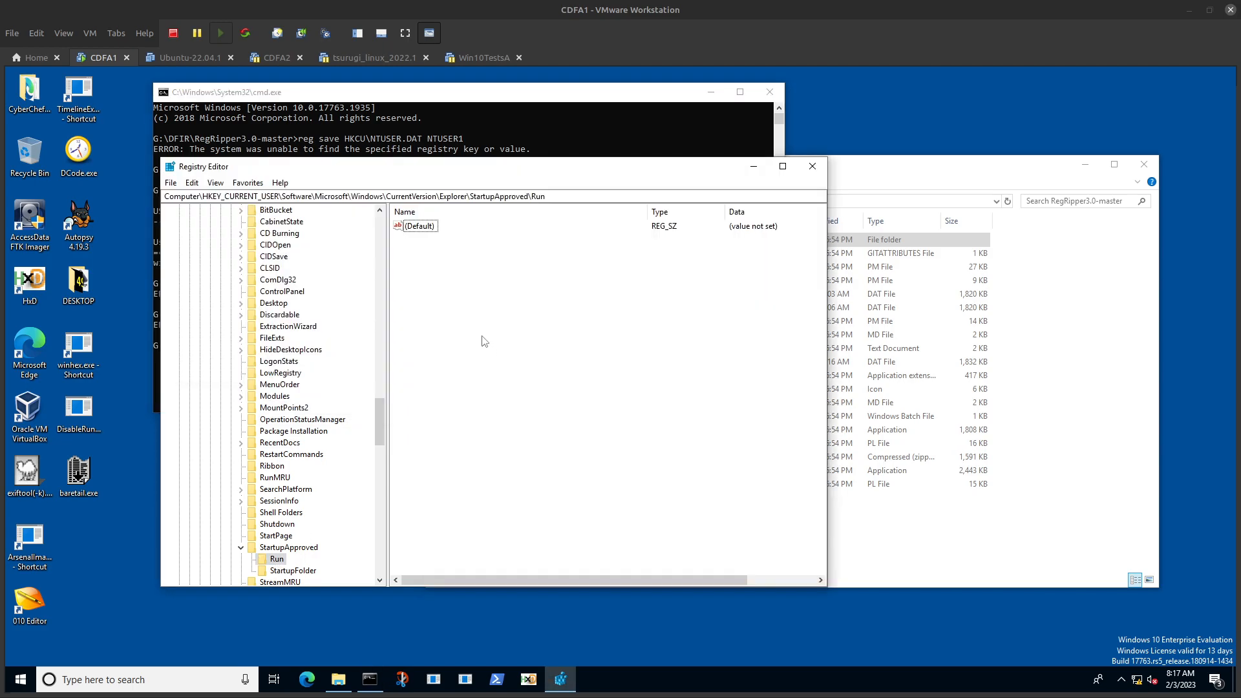
Step: View the current user's Run key through the USER-Run favorite, and open the StartupApproved favorite
click(247, 182)
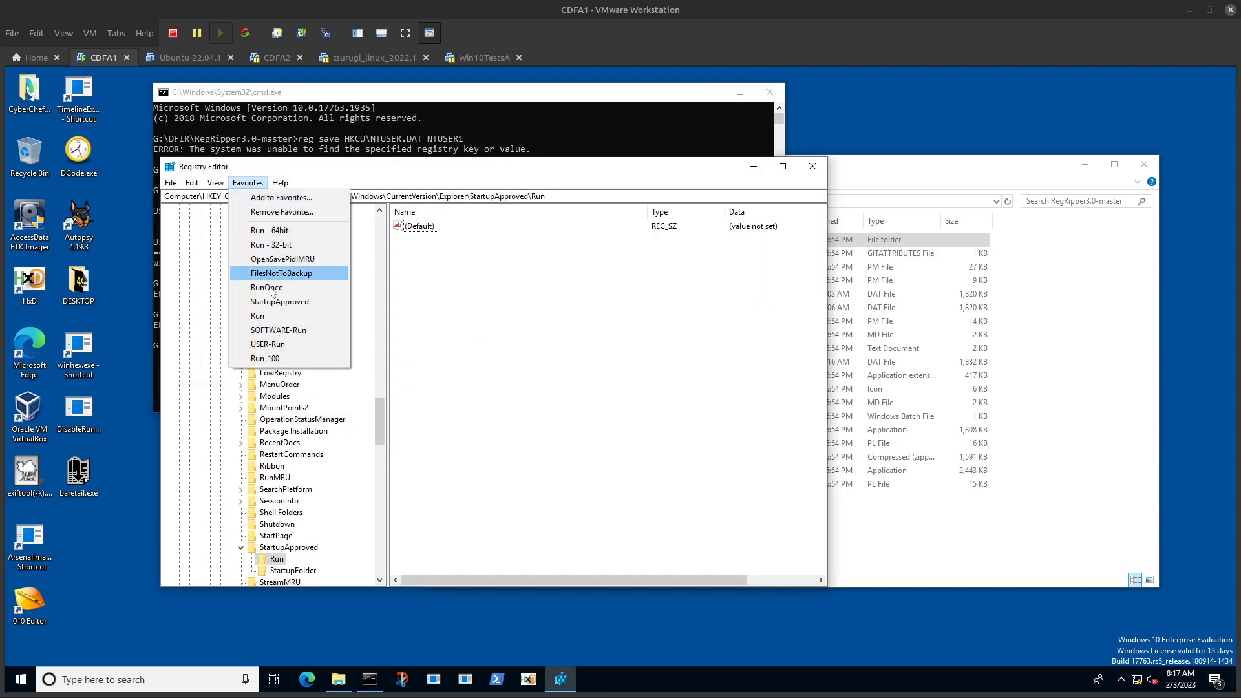
click(275, 344)
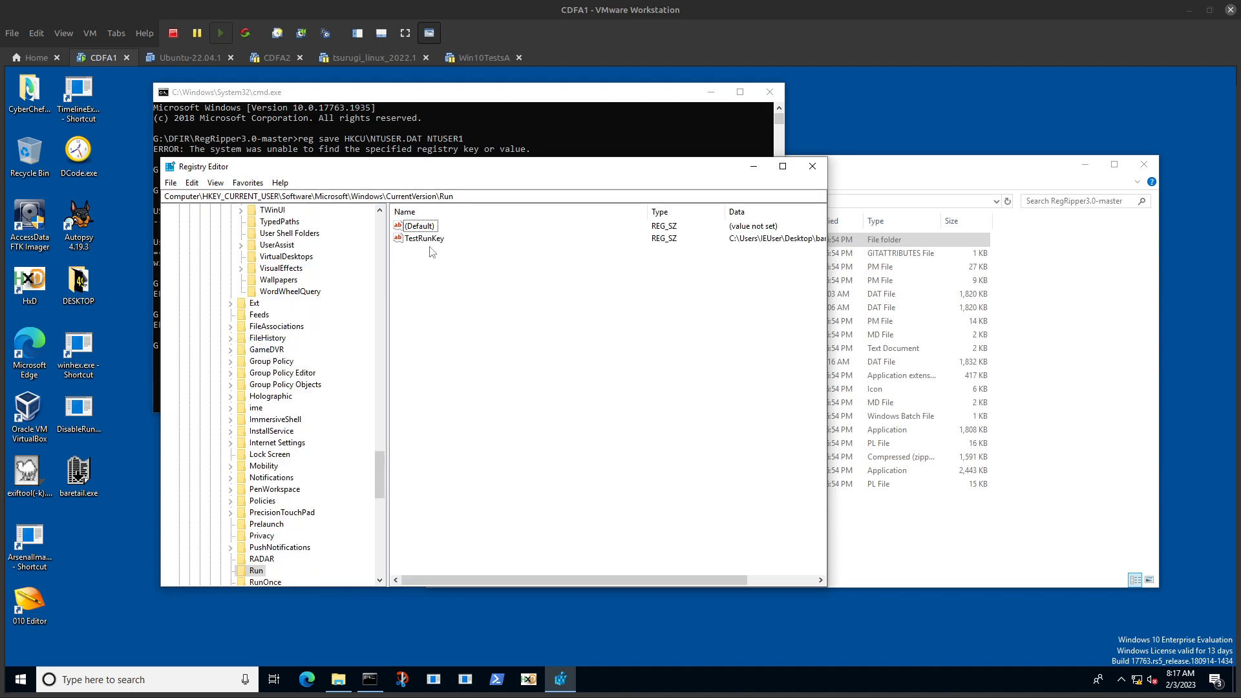
click(247, 183)
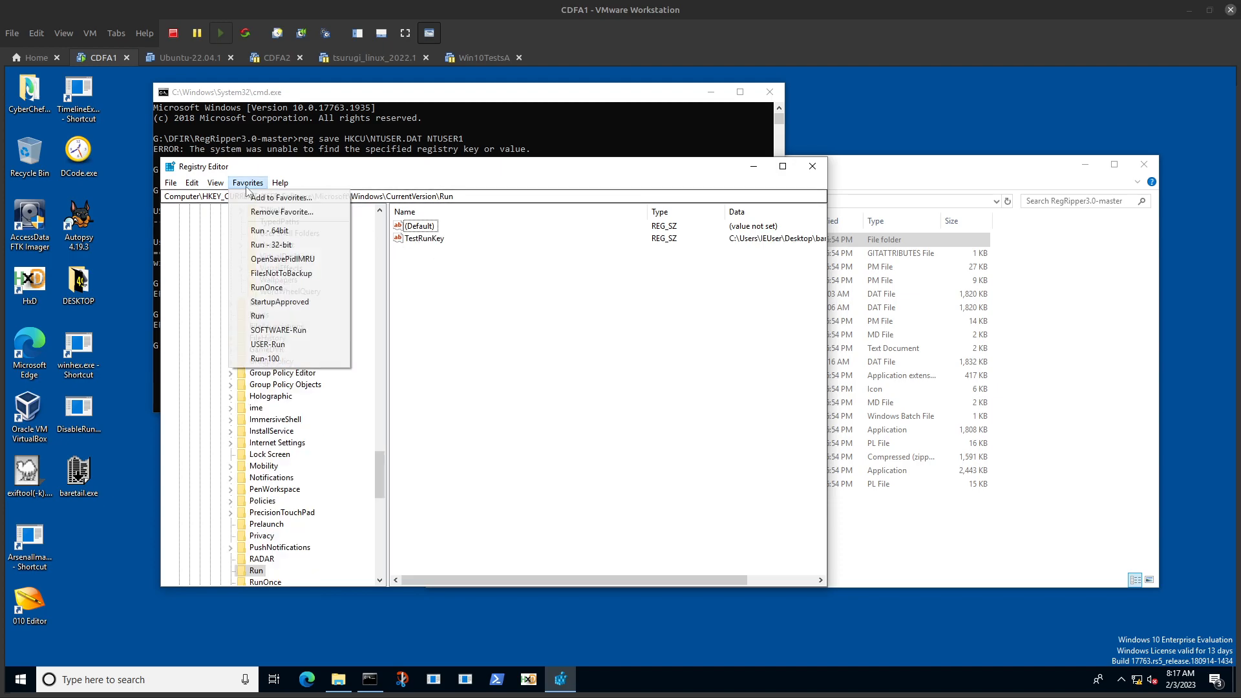
click(278, 302)
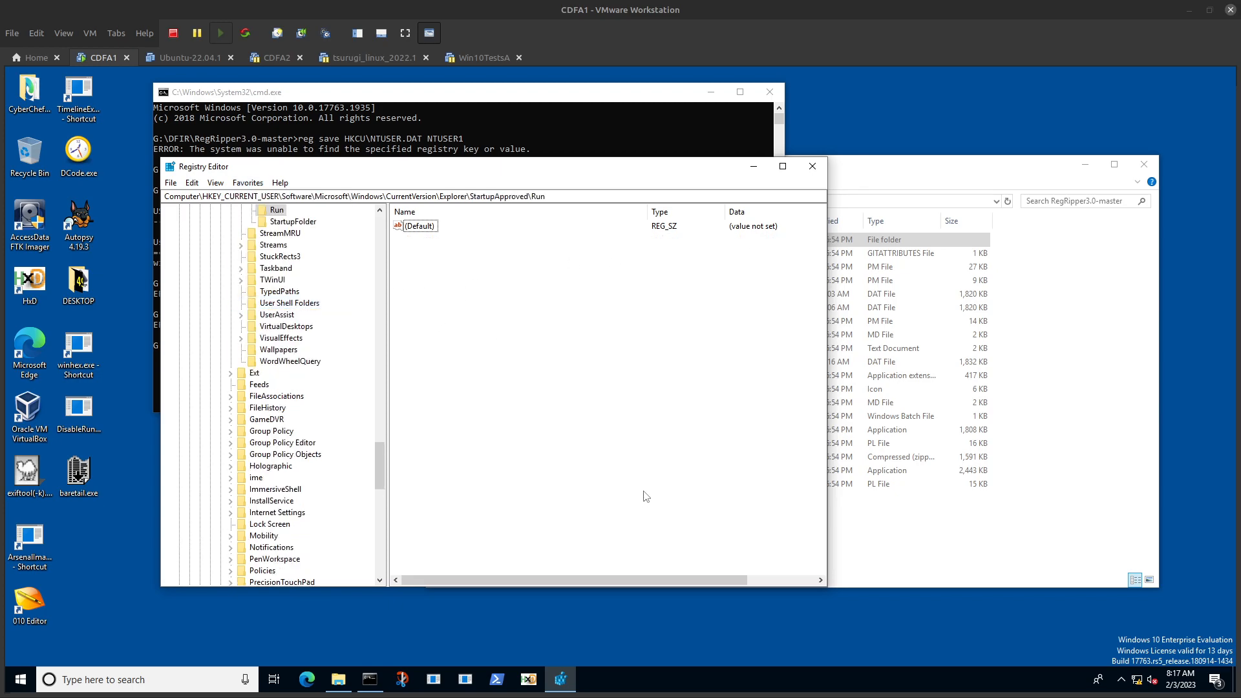
Step: Open Task Manager and display its list of startup programs
right_click(632, 686)
click(669, 621)
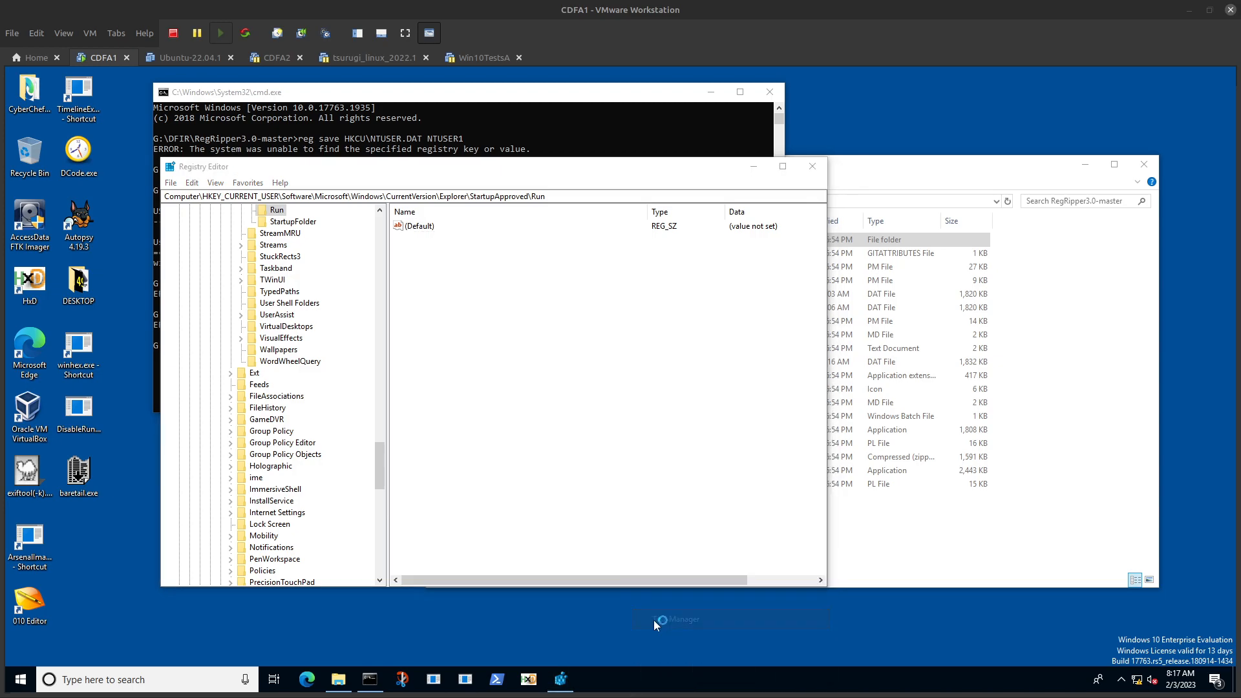
click(468, 315)
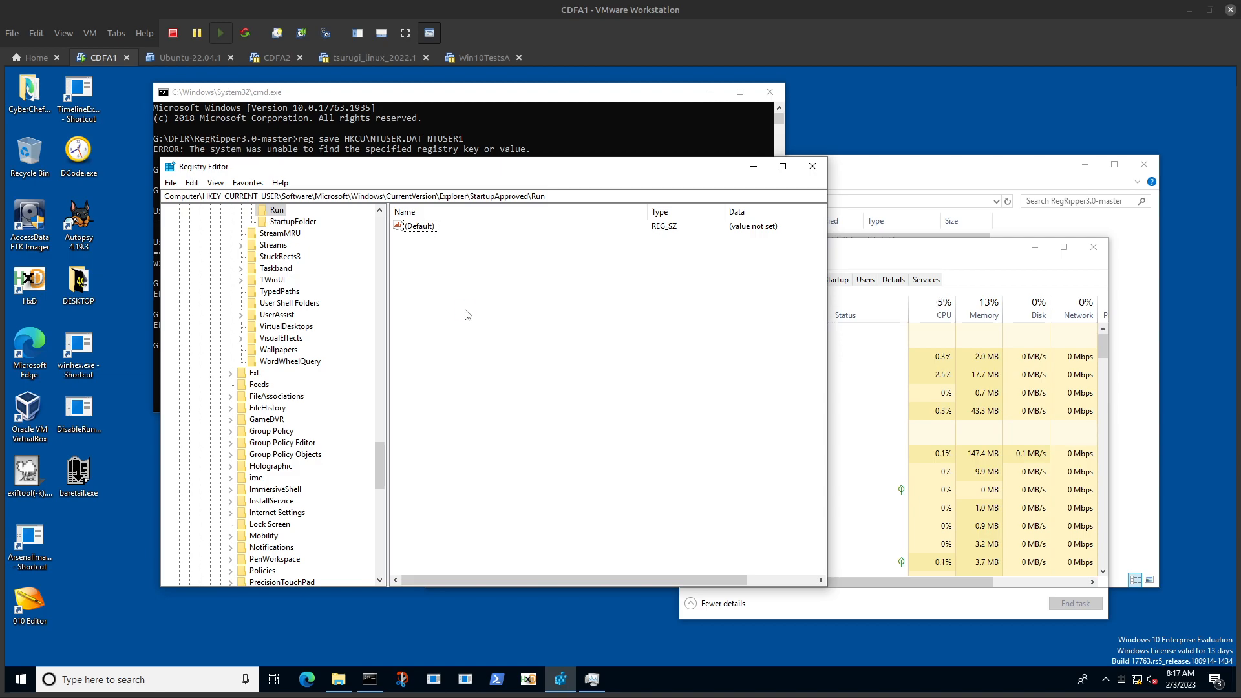
click(912, 255)
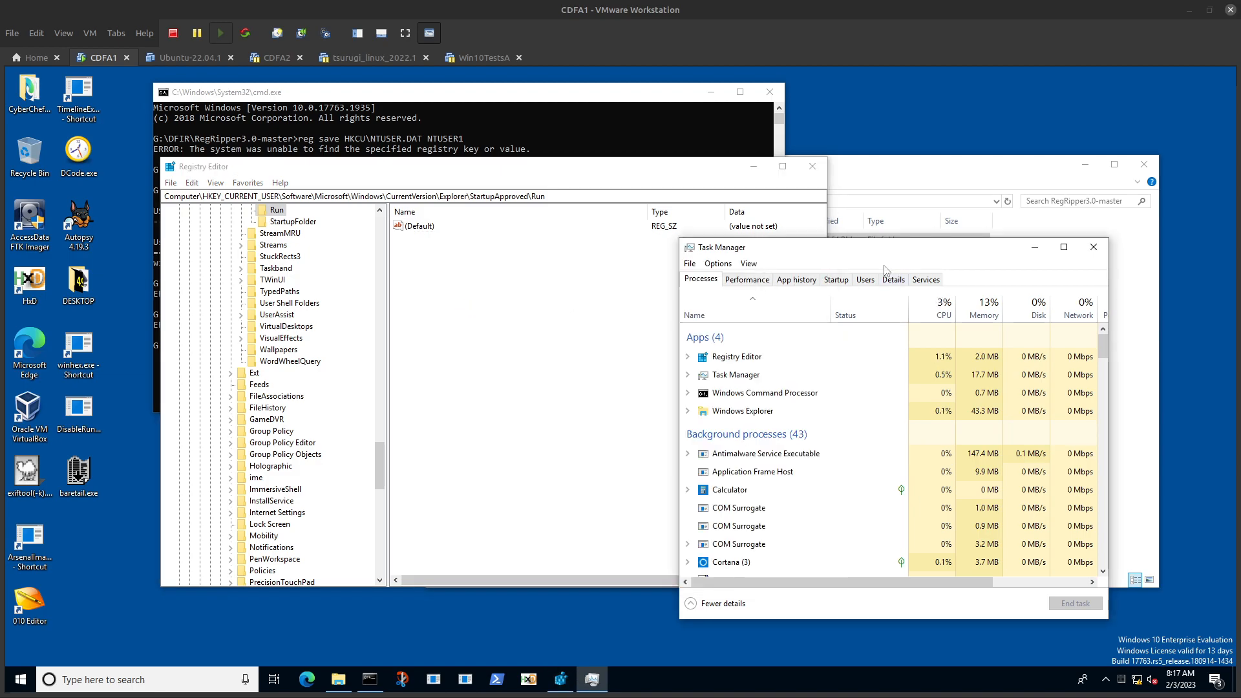
click(836, 281)
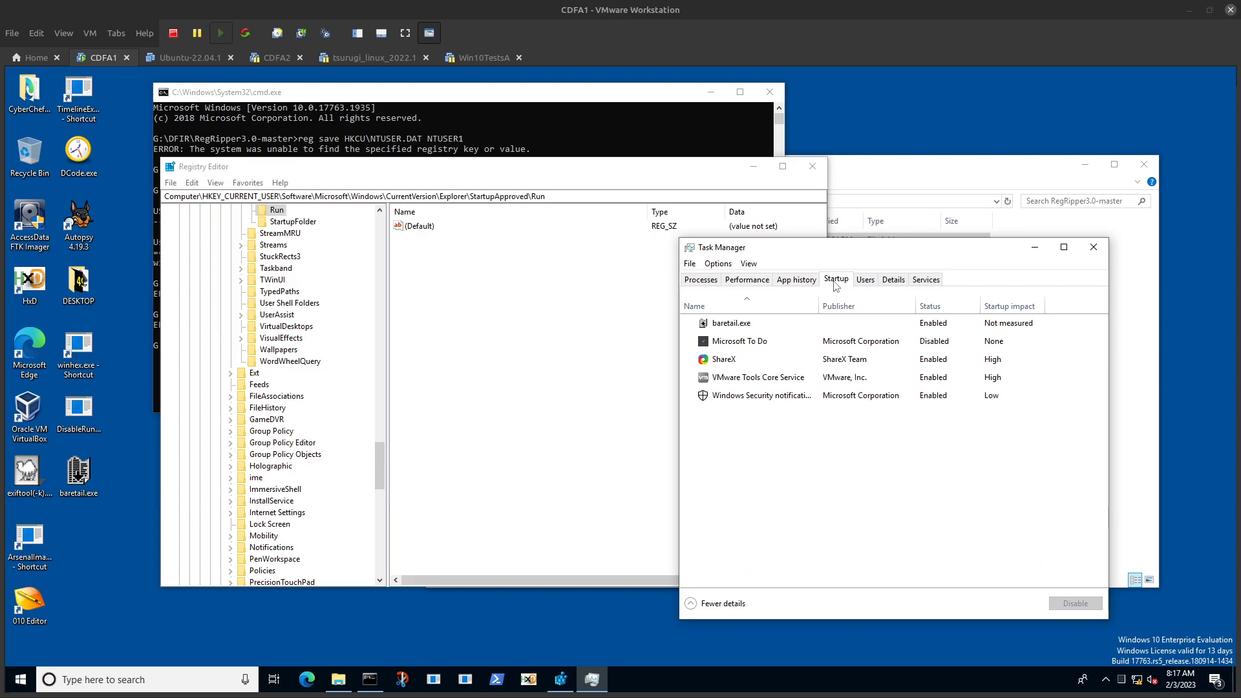
Step: Compare TestRunKey's binary data under StartupApproved\Run with the baretail.exe startup entry, leaving the value unedited
click(467, 337)
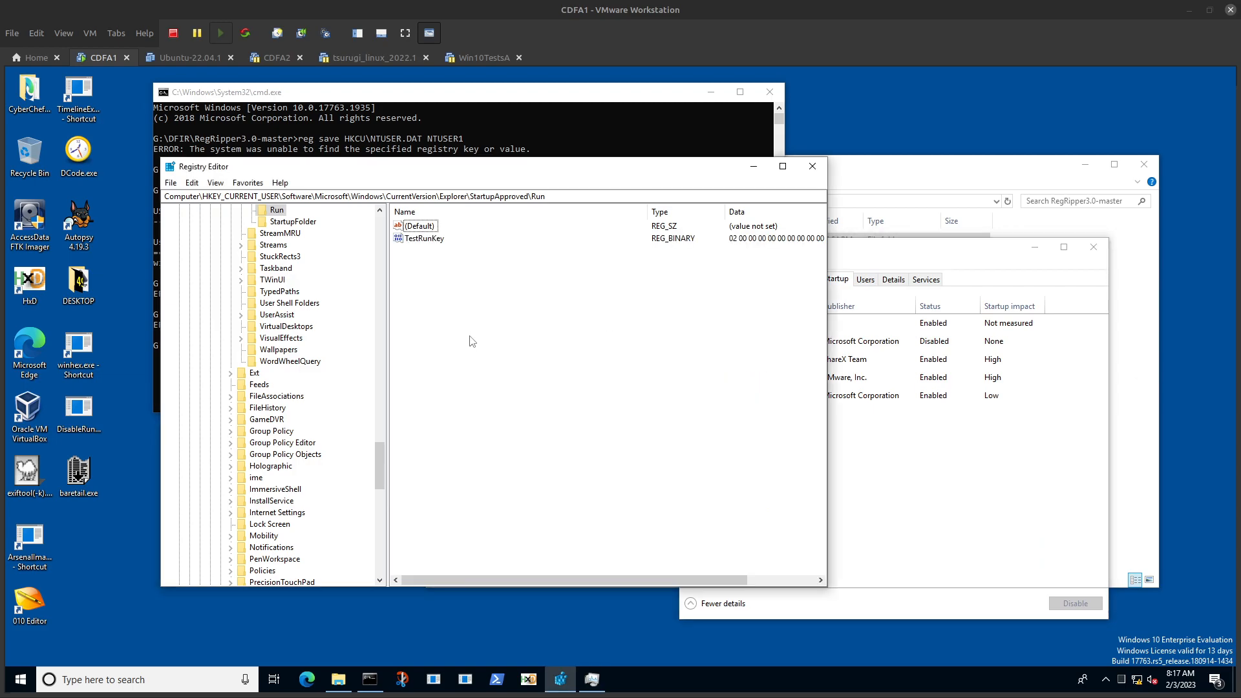
click(898, 267)
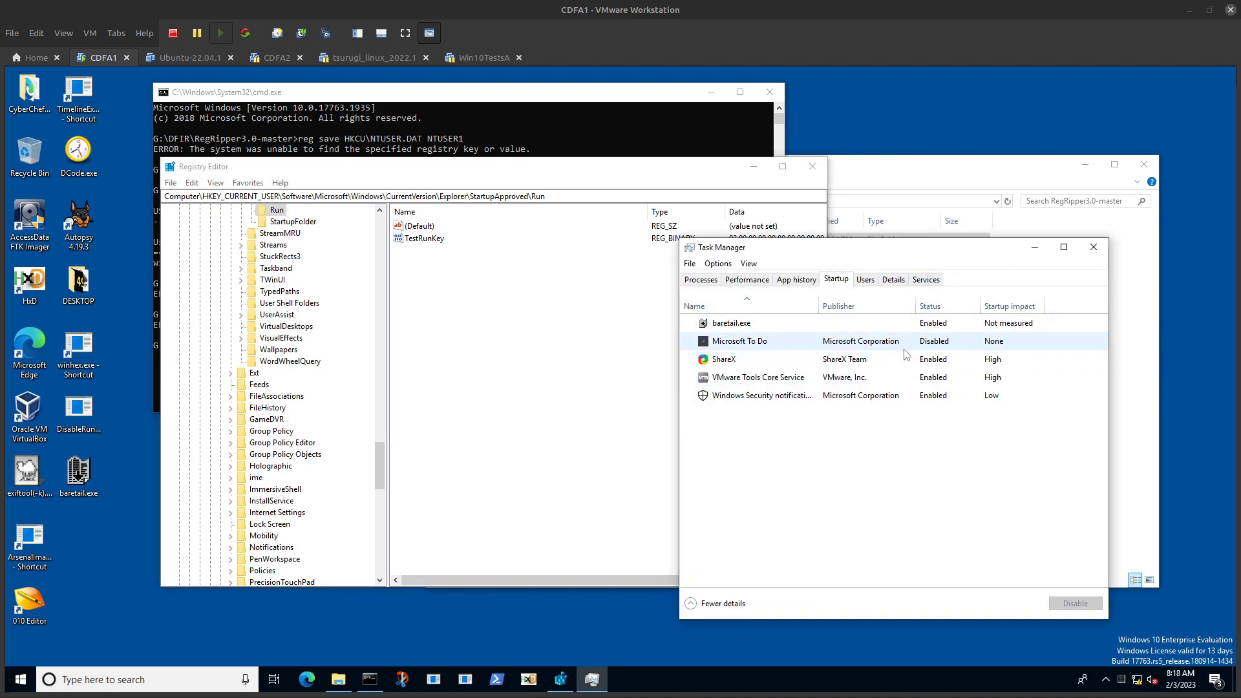
click(517, 358)
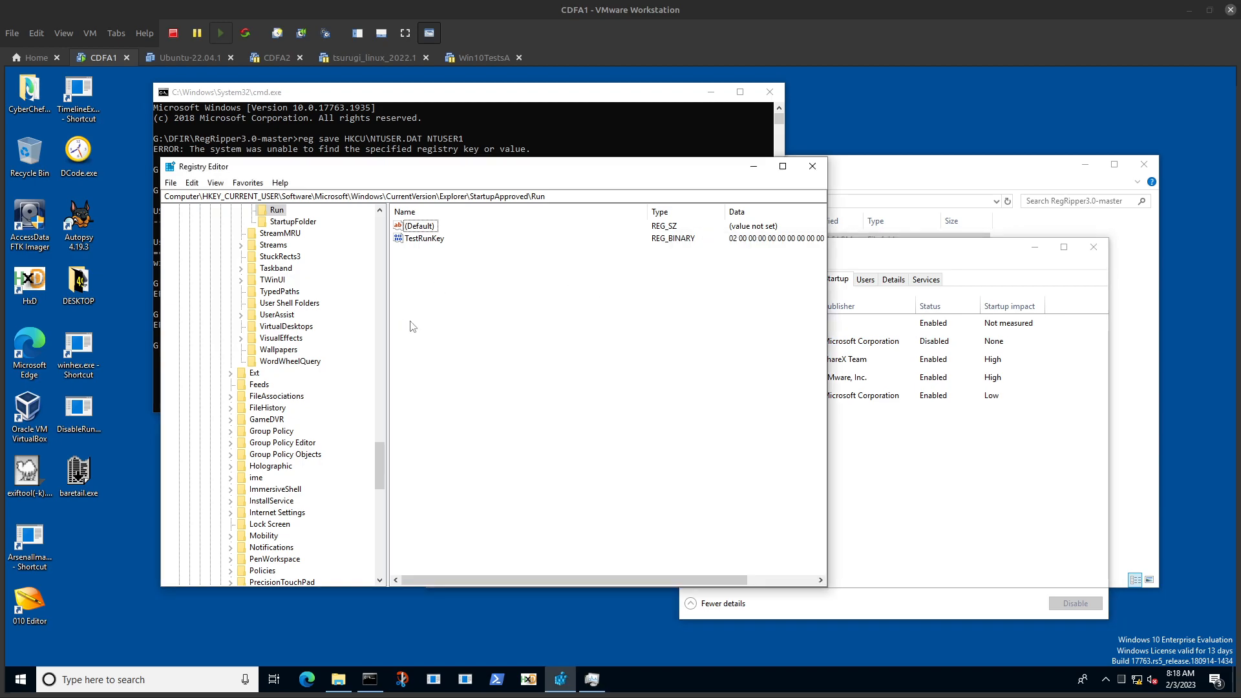
double_click(413, 239)
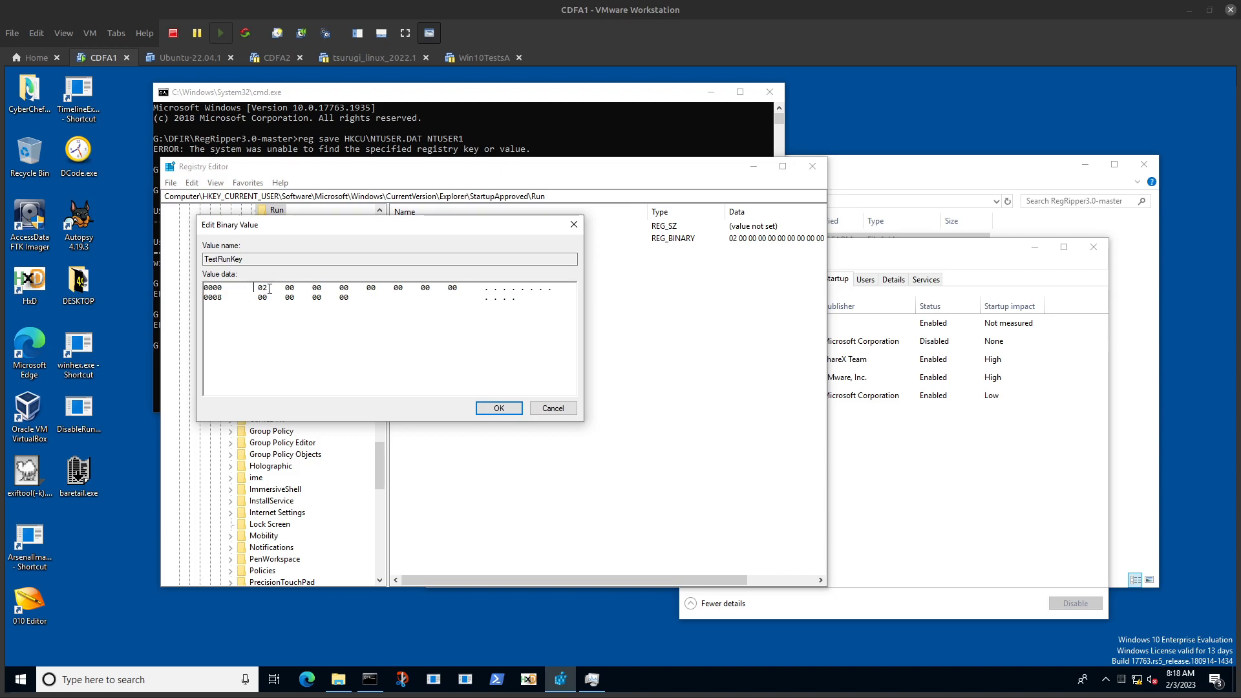
click(553, 408)
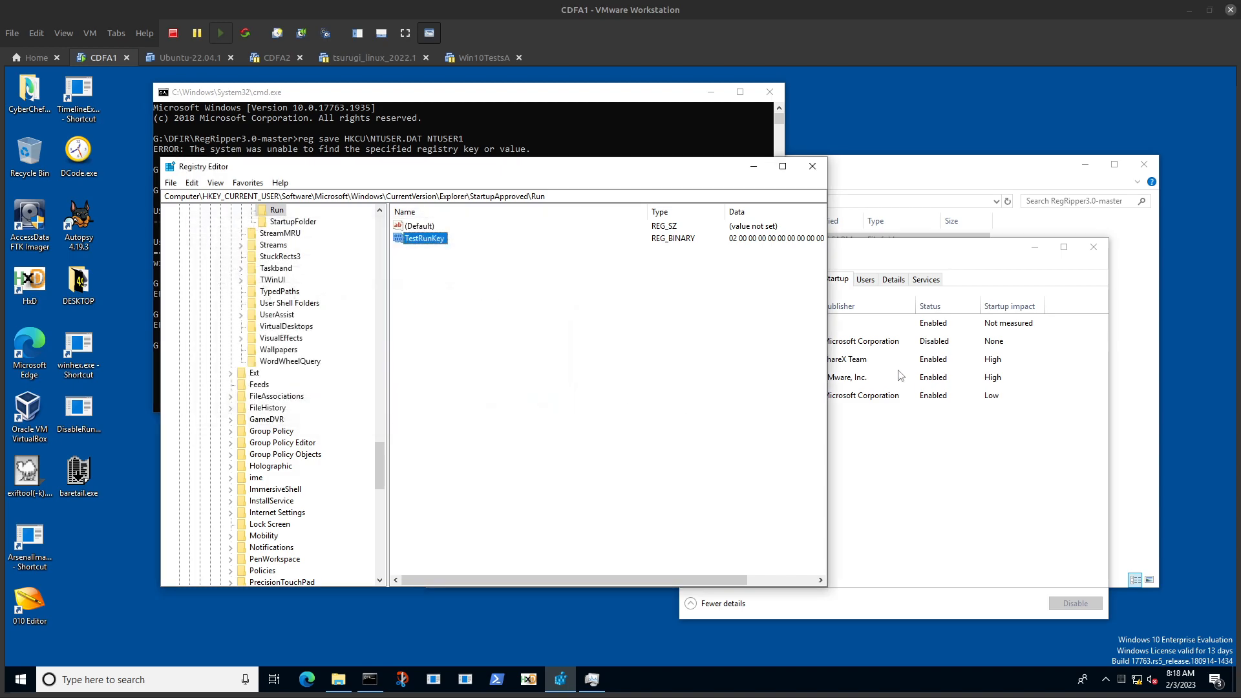
click(931, 329)
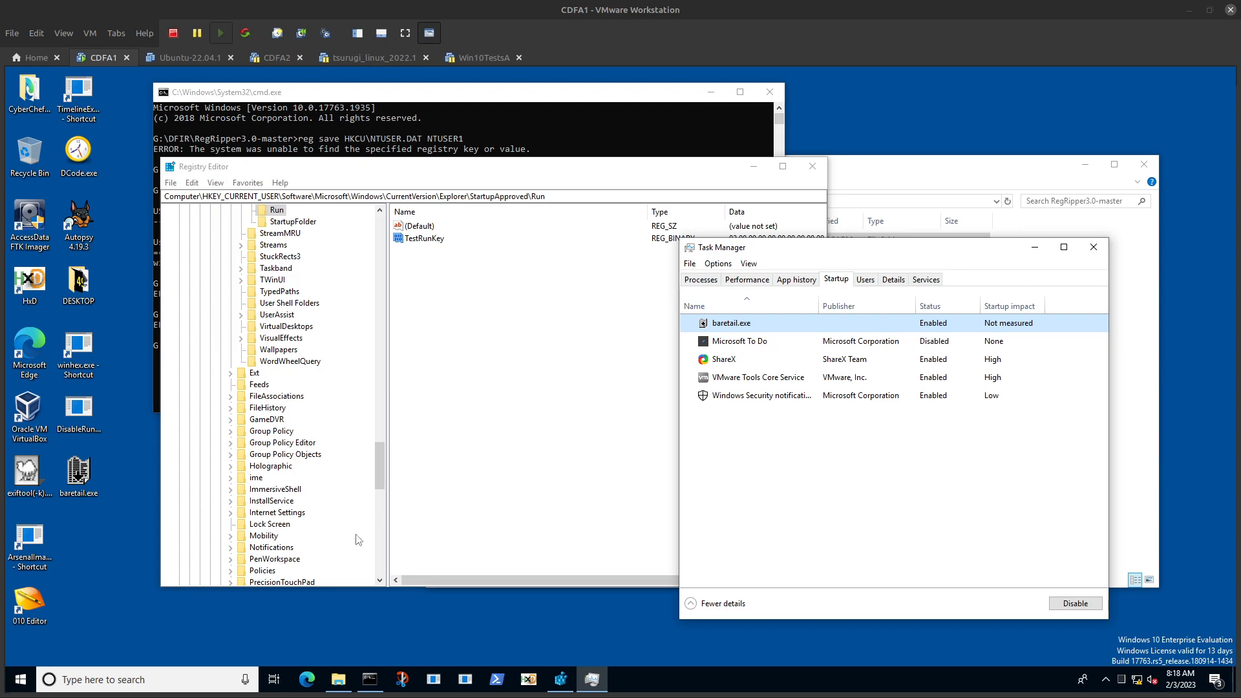
Step: Sign out of Windows, sign back in by entering the account password, and dismiss the license expiry notice
click(20, 679)
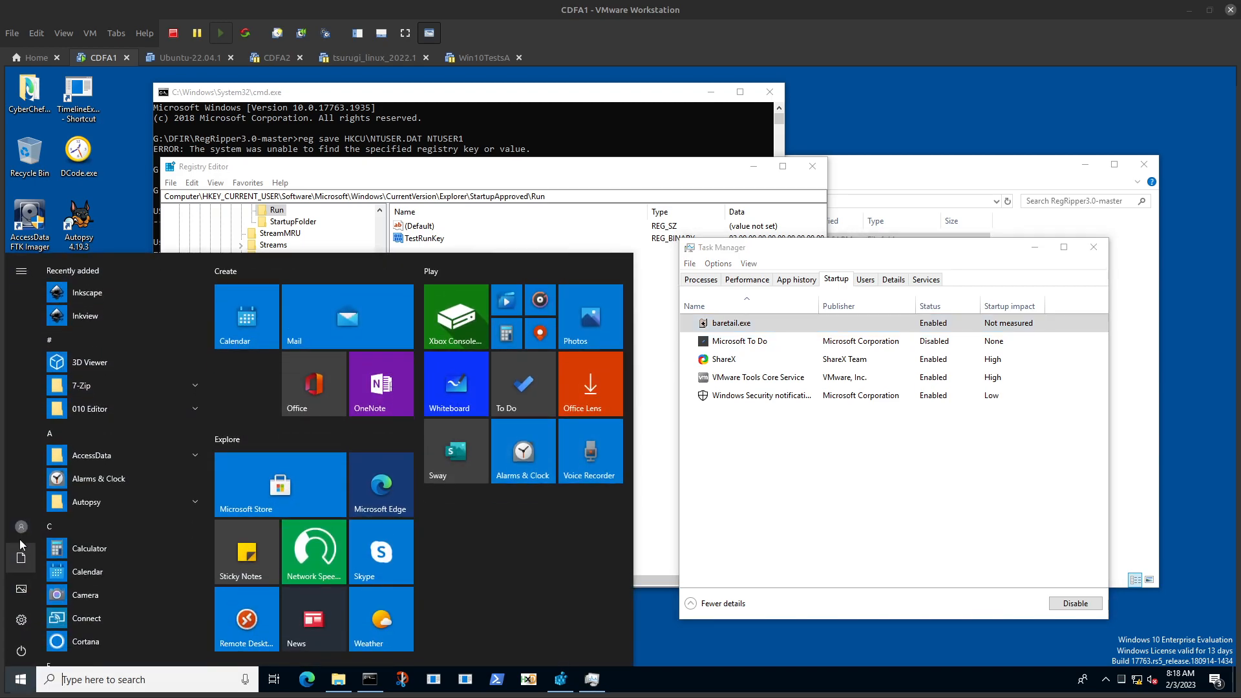
click(18, 531)
click(36, 445)
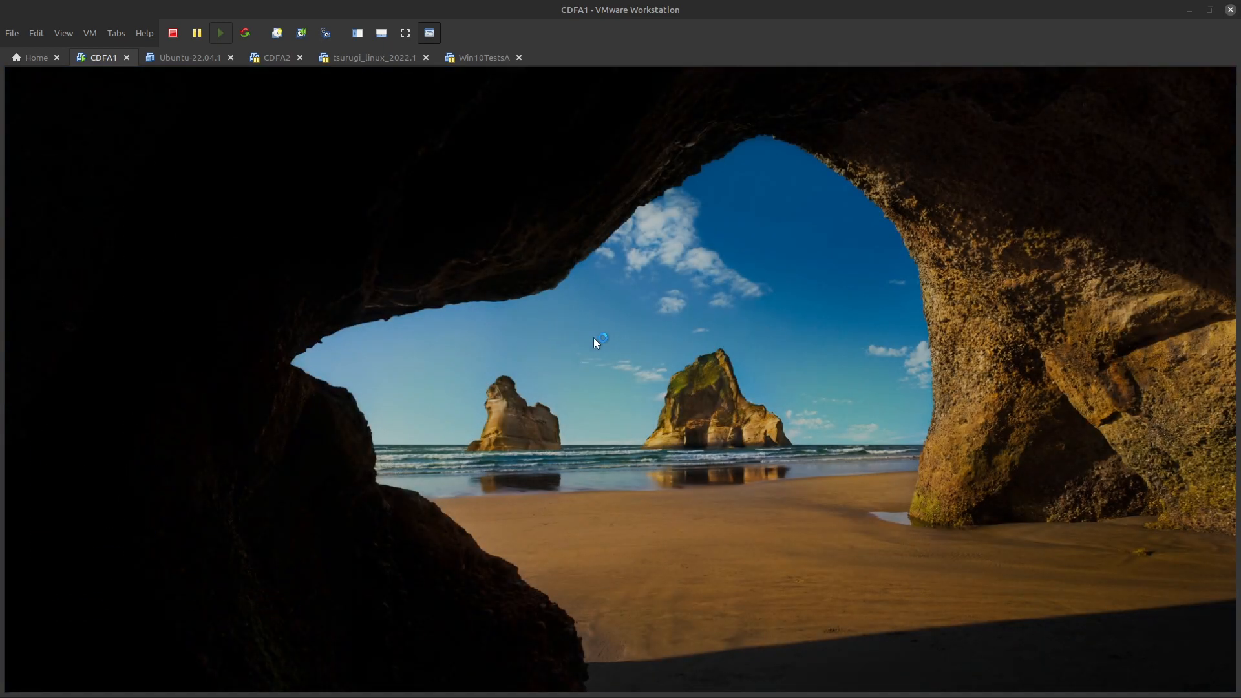
click(633, 346)
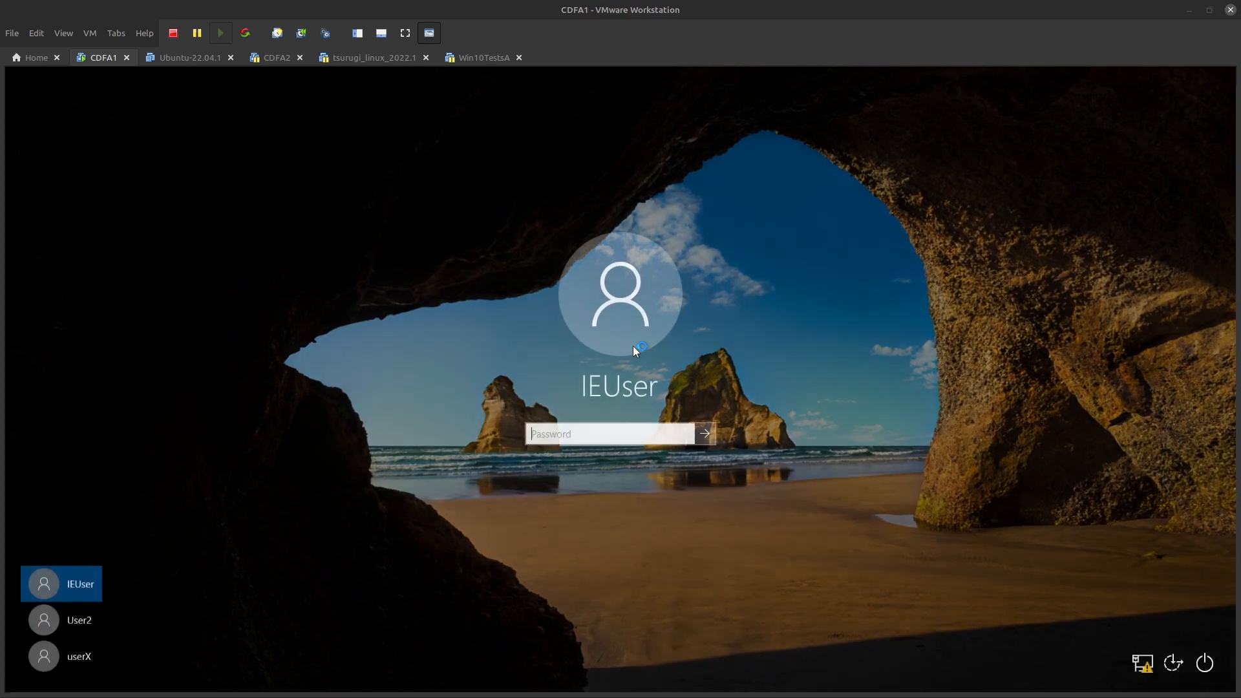
text(Passw0rd!)
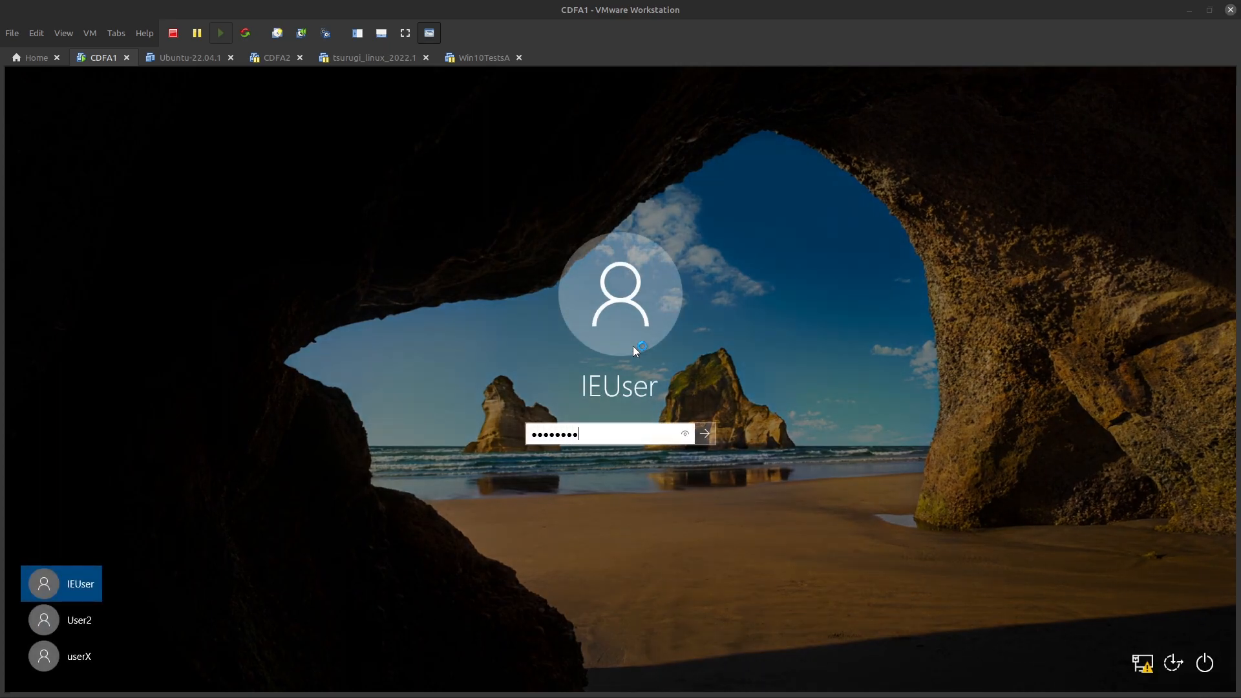
key(Return)
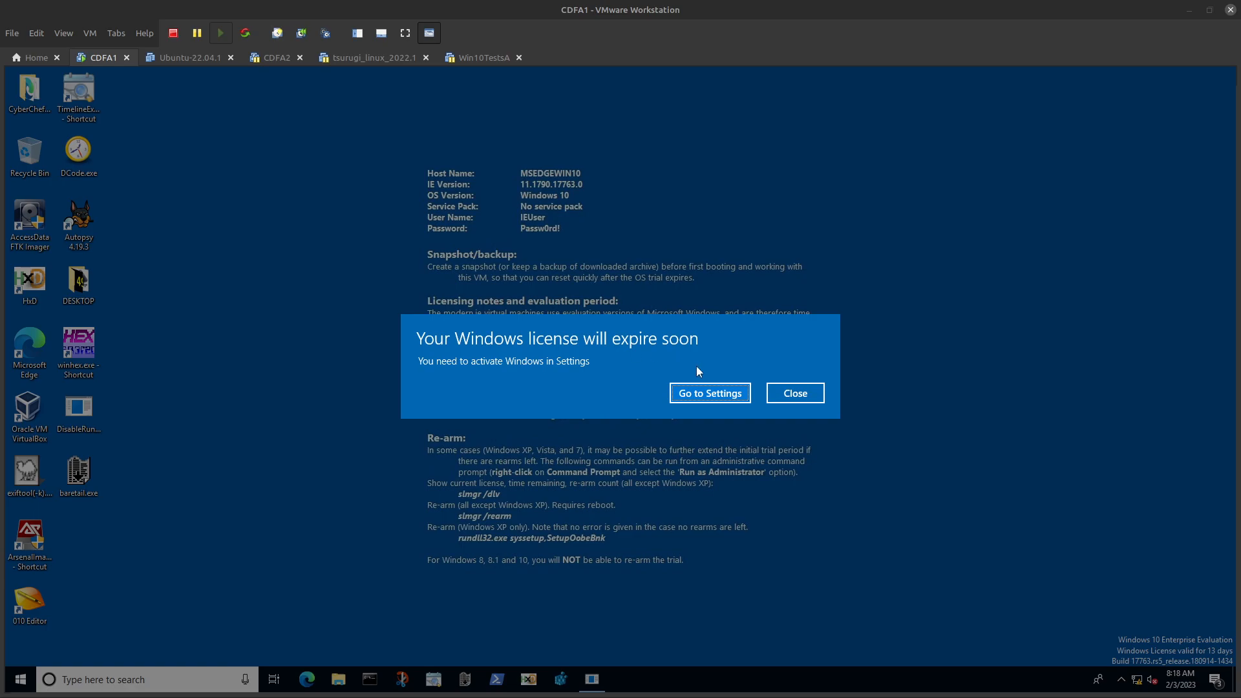
click(811, 397)
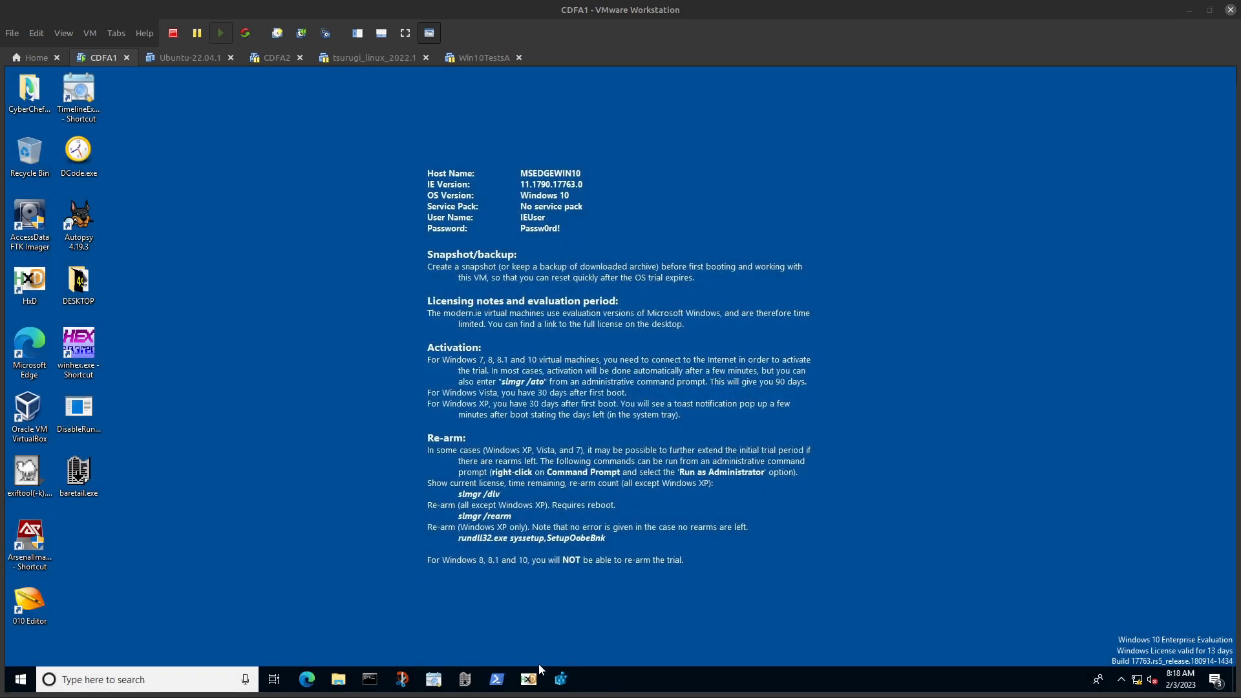
Step: Open Registry Editor with elevated permission, close the BareTail window, and widen Registry Editor to show the full value data
click(568, 679)
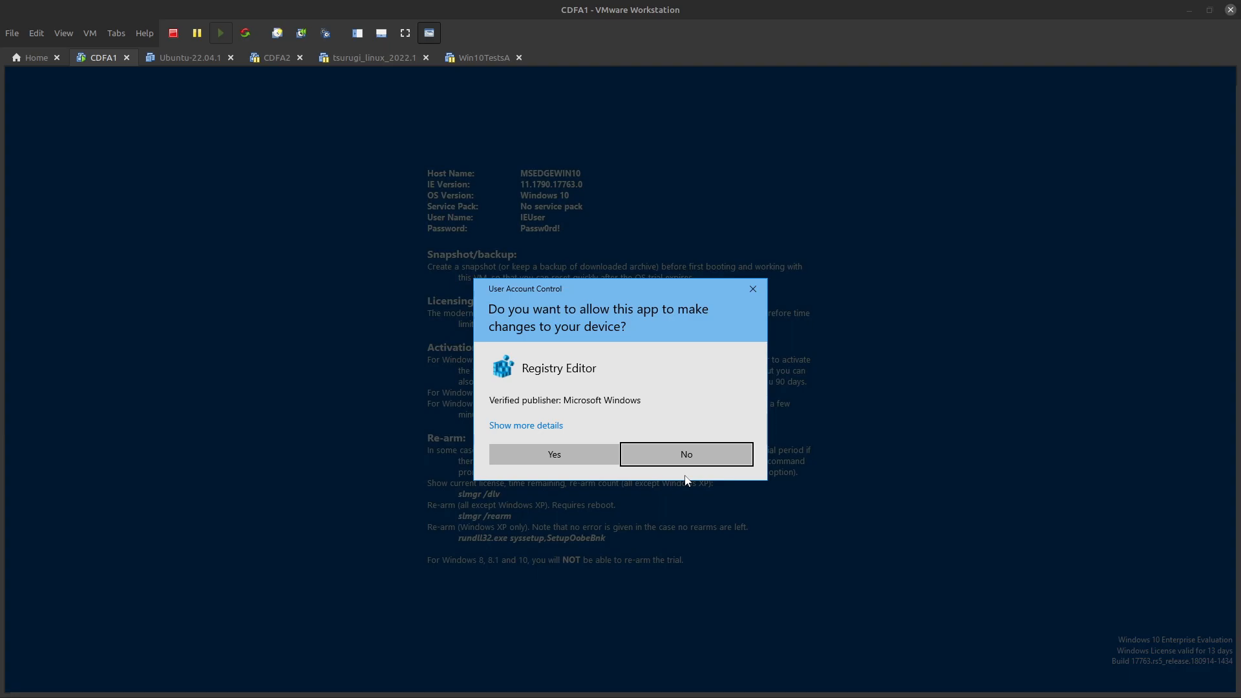
click(525, 454)
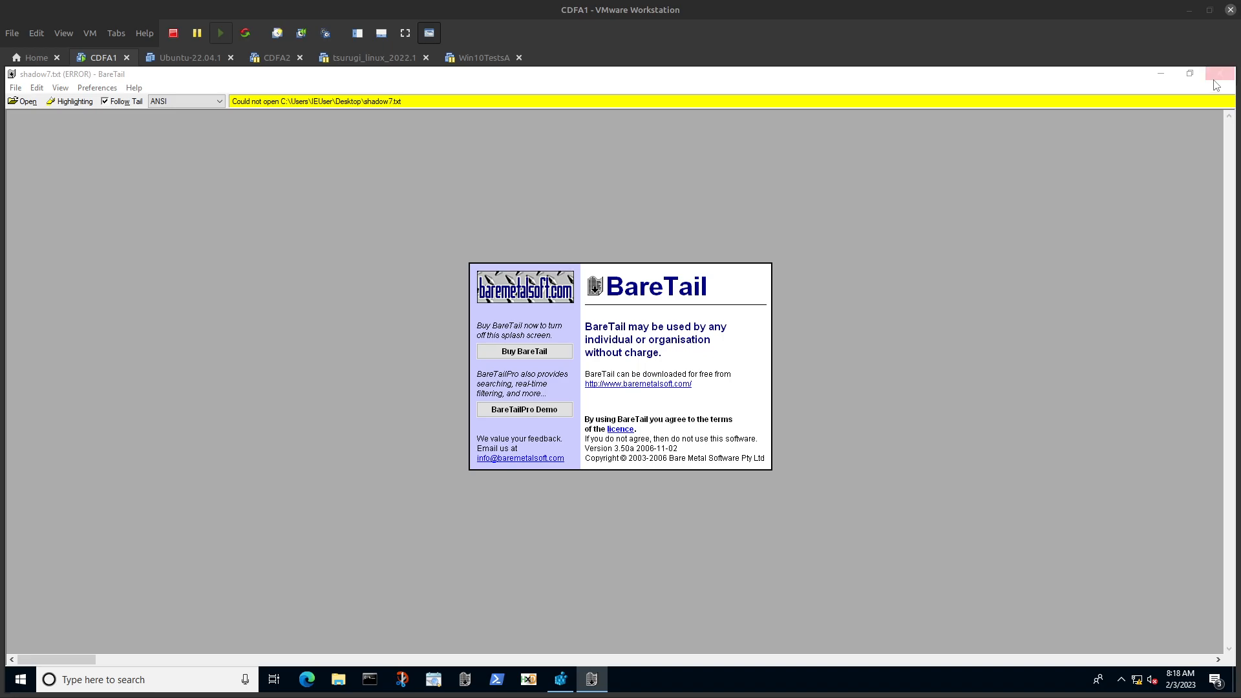
click(1219, 74)
drag(485, 179, 578, 174)
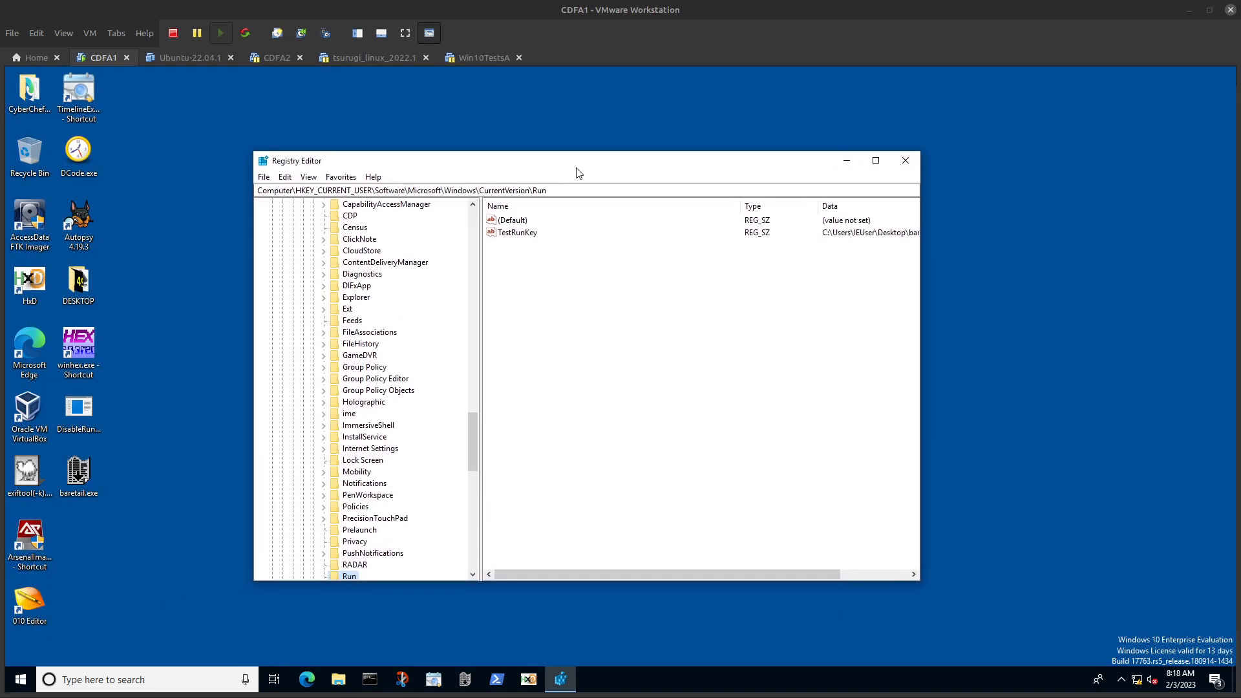
click(924, 374)
drag(925, 375, 1070, 372)
Step: View TestRunKey through the StartupApproved favorite and check the baretail.exe entry among Task Manager's startup programs
click(339, 179)
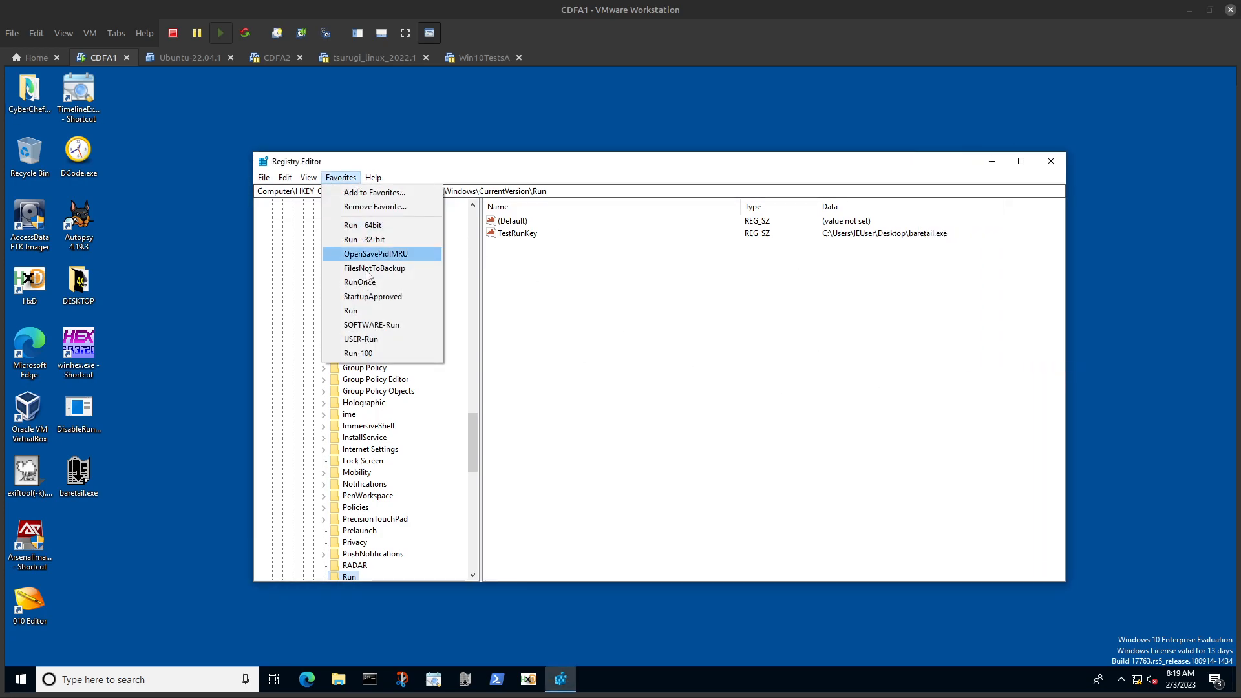
click(373, 296)
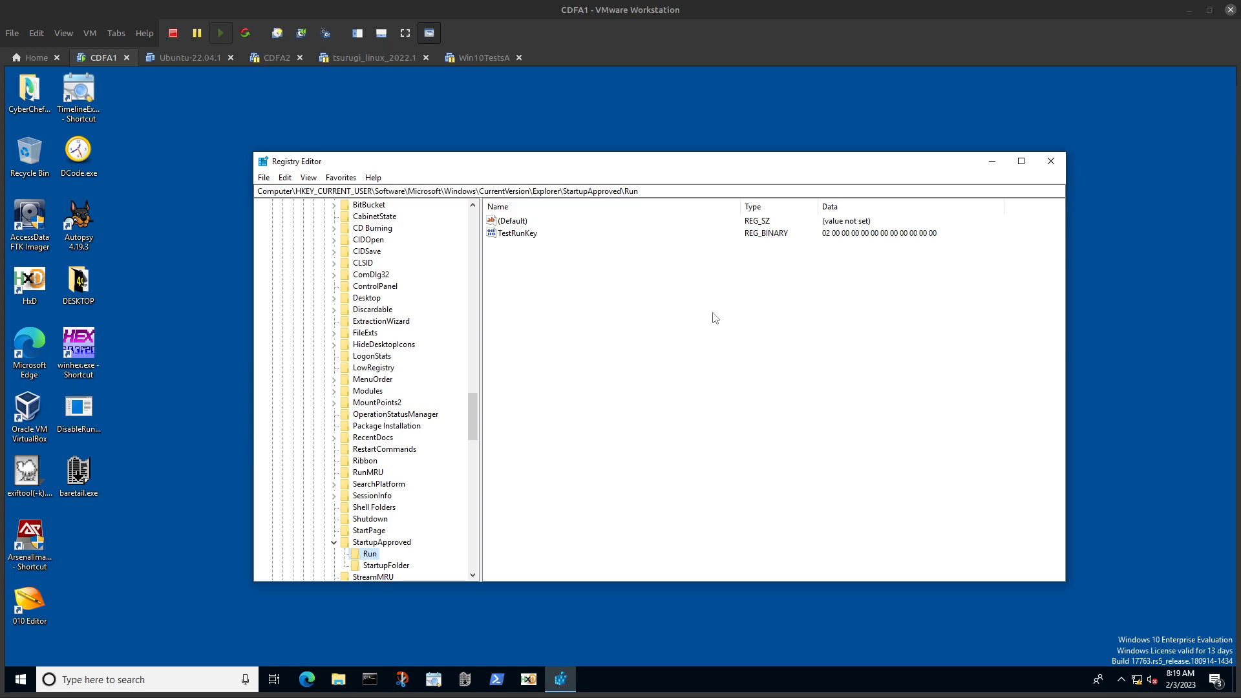
right_click(638, 672)
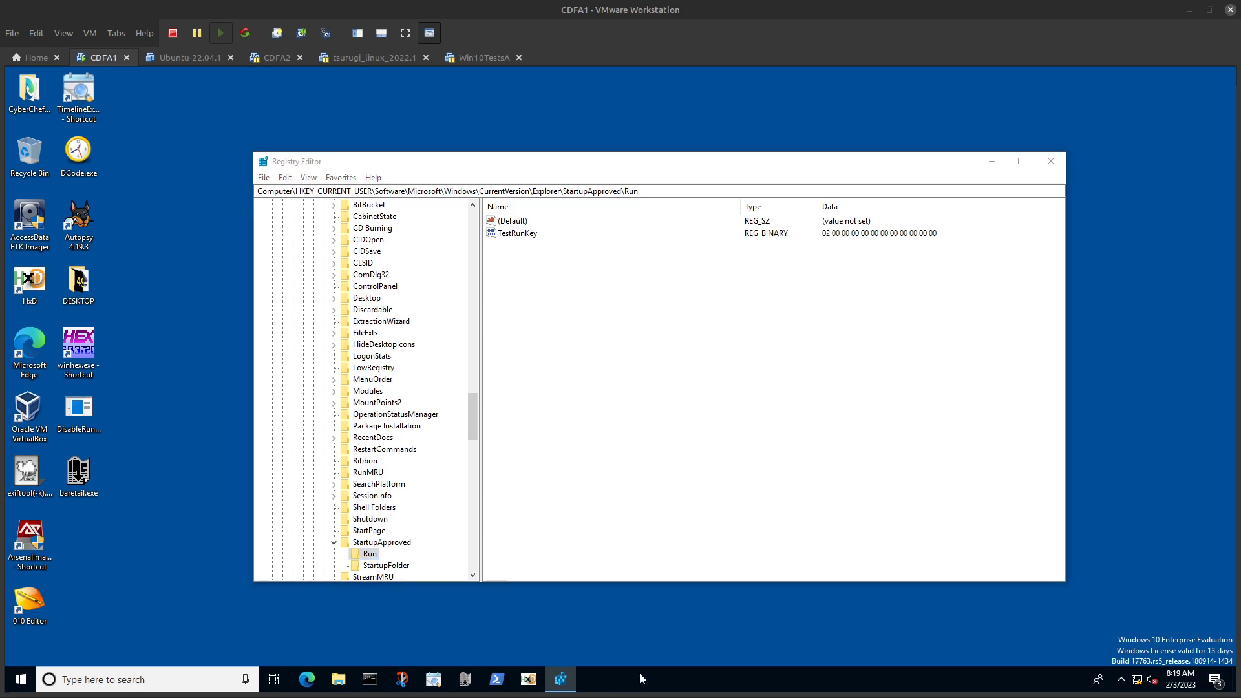
click(684, 609)
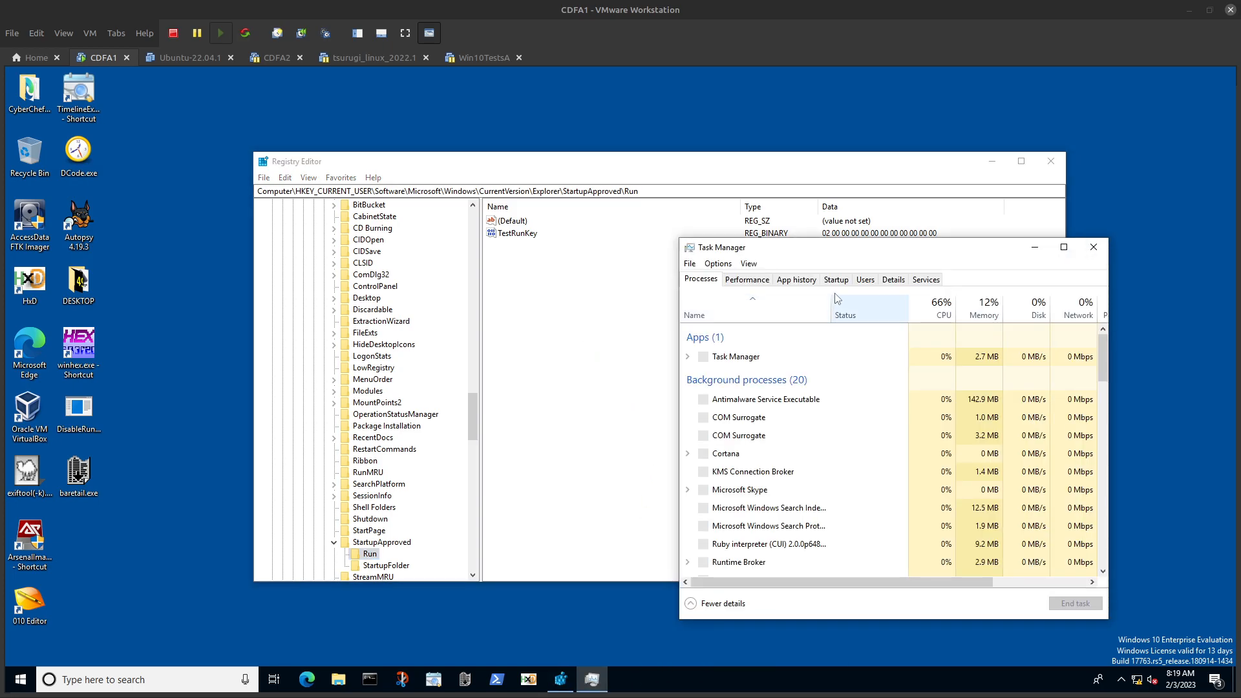
click(834, 279)
right_click(733, 323)
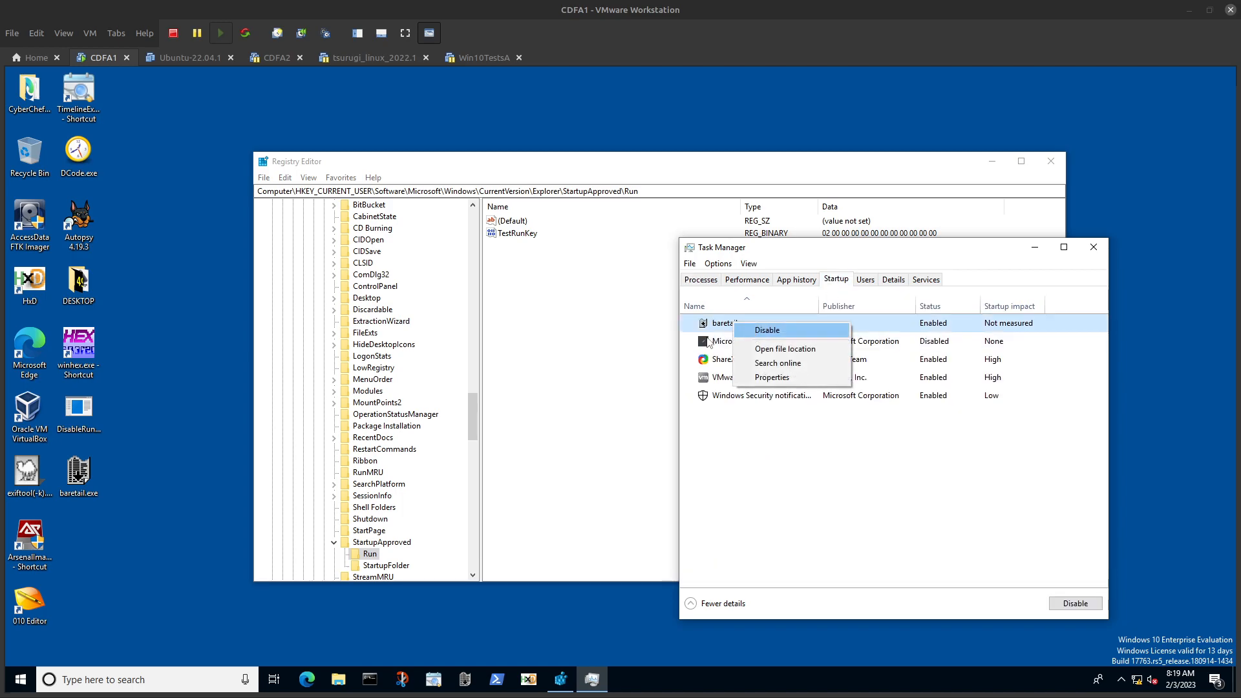
click(543, 589)
Step: Run DisableRunKey.exe from the Desktop folder in a new Command Prompt, and refresh the StartupApproved\Run key in Registry Editor
double_click(78, 415)
click(369, 679)
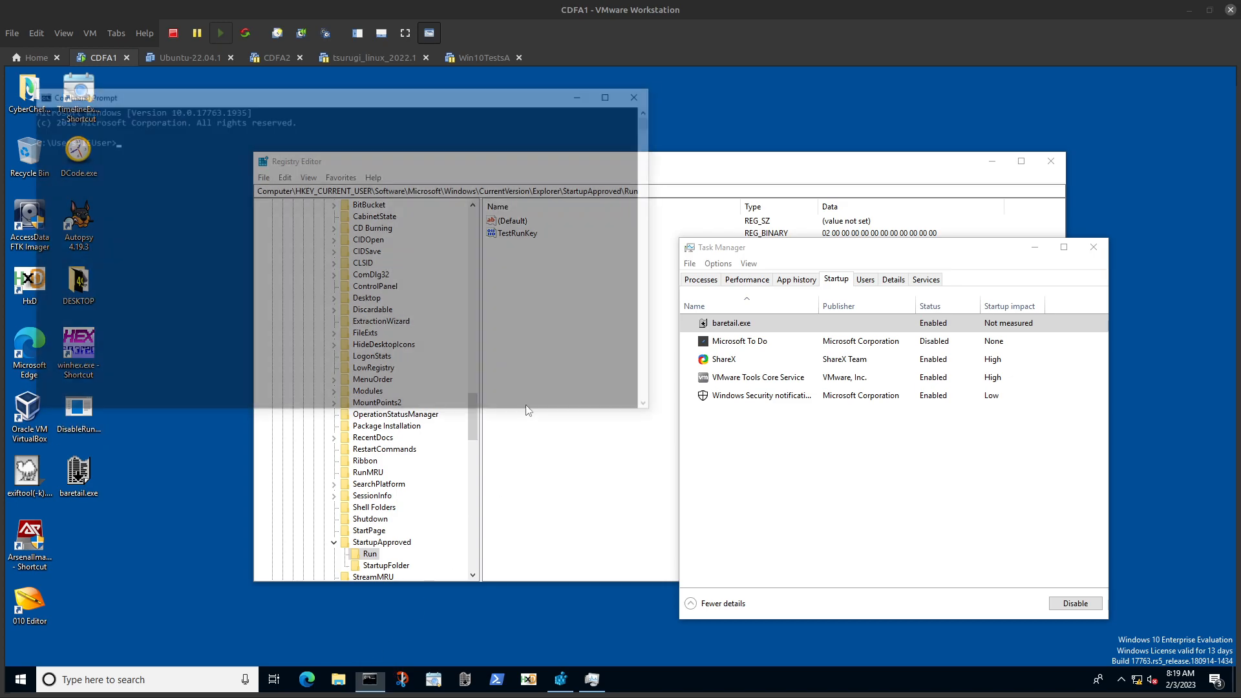
text(cd Desktop)
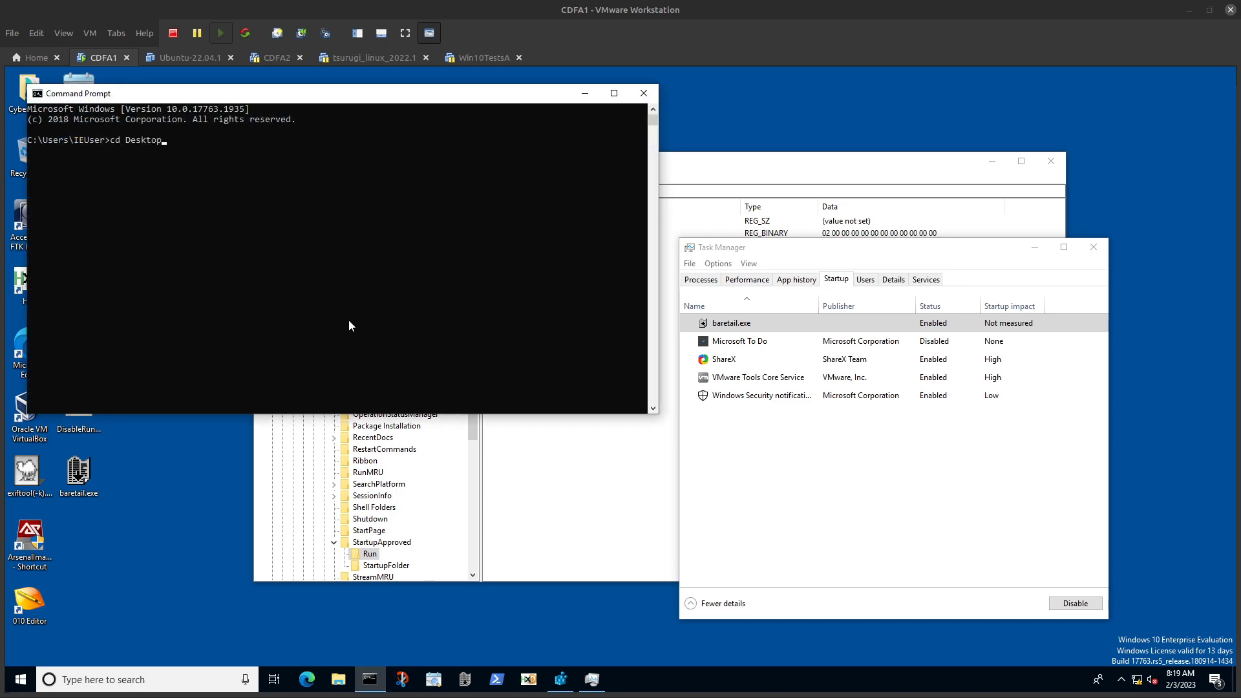
key(Return)
text(Dis)
key(Tab)
key(Return)
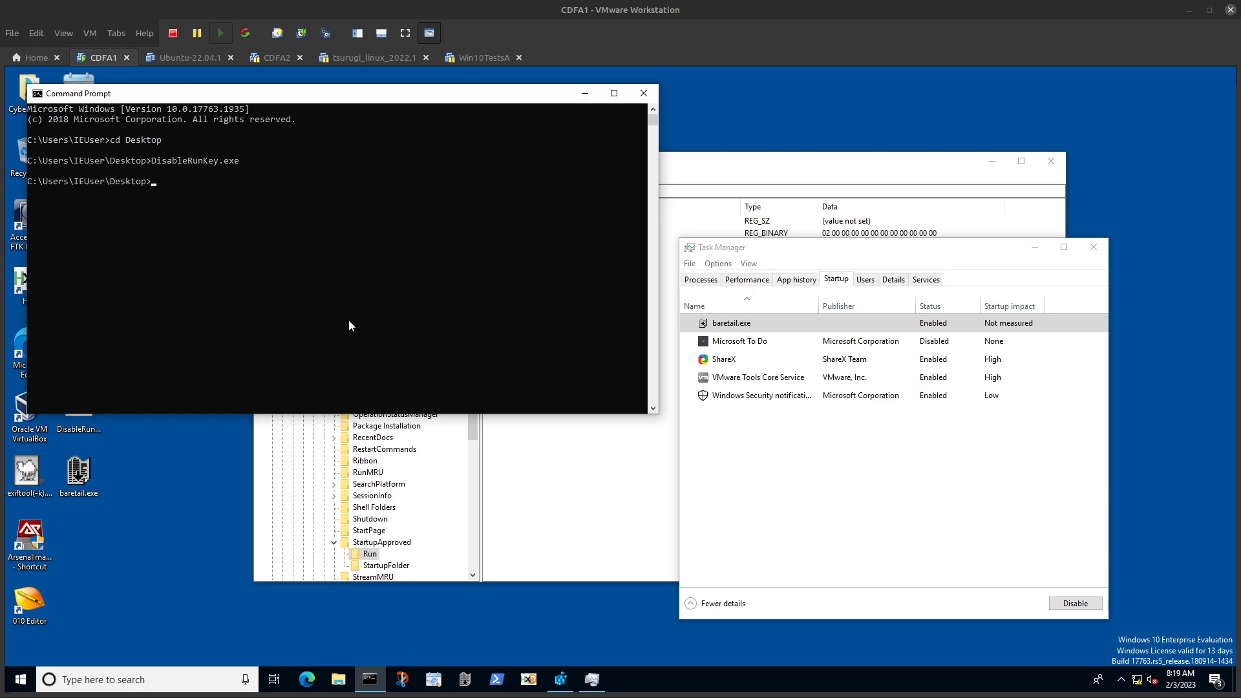
click(585, 442)
key(F5)
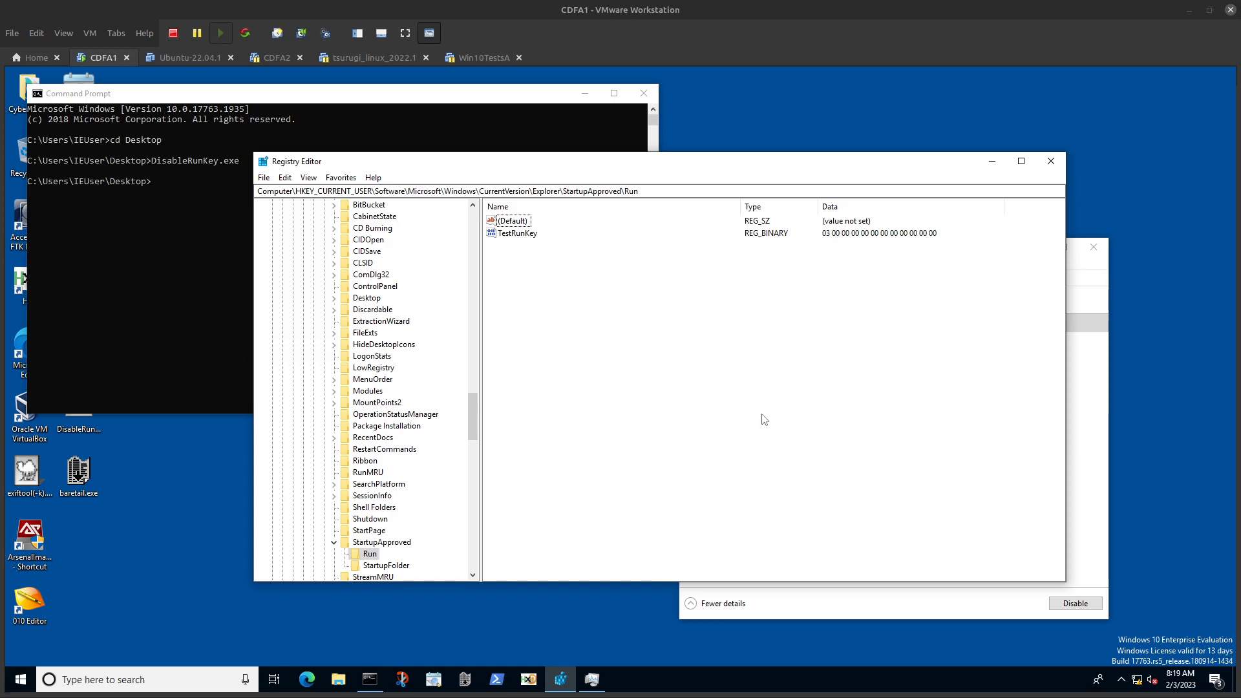
Step: Sign out of Windows again, sign back in with the account password, and close the license expiry notice
click(21, 679)
click(21, 526)
click(23, 446)
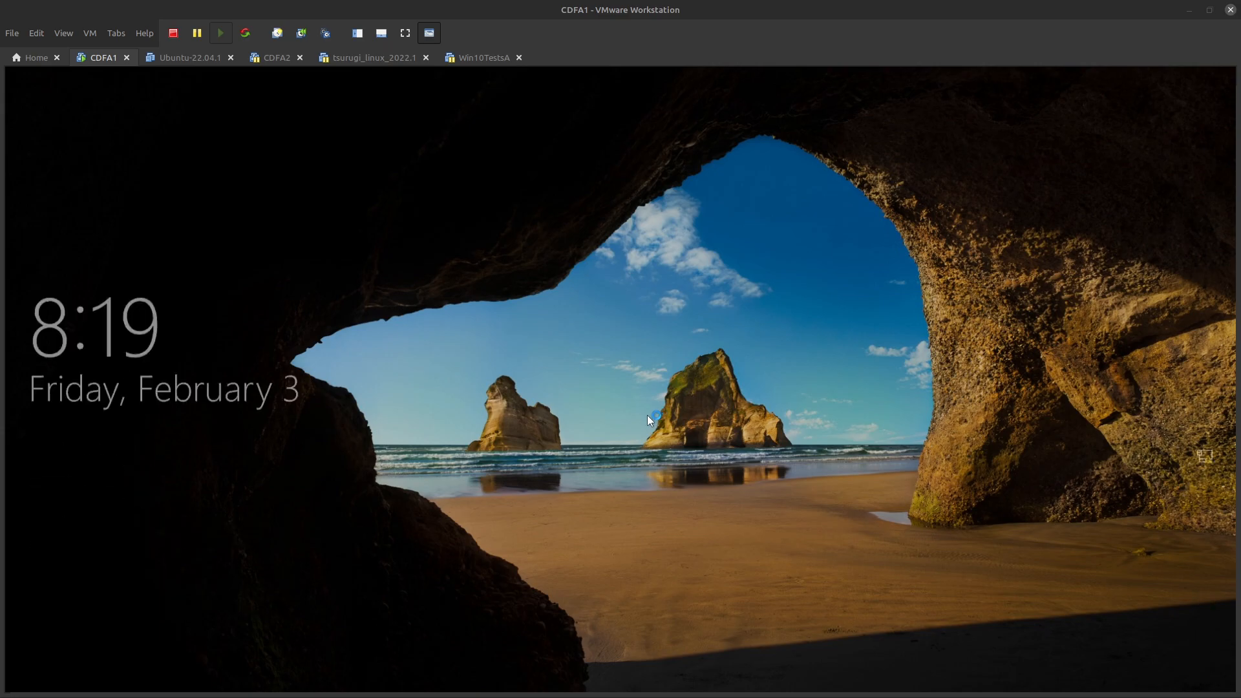
click(648, 419)
text(Passw0)
key(ctrl+a)
text(Passw0rd)
key(Return)
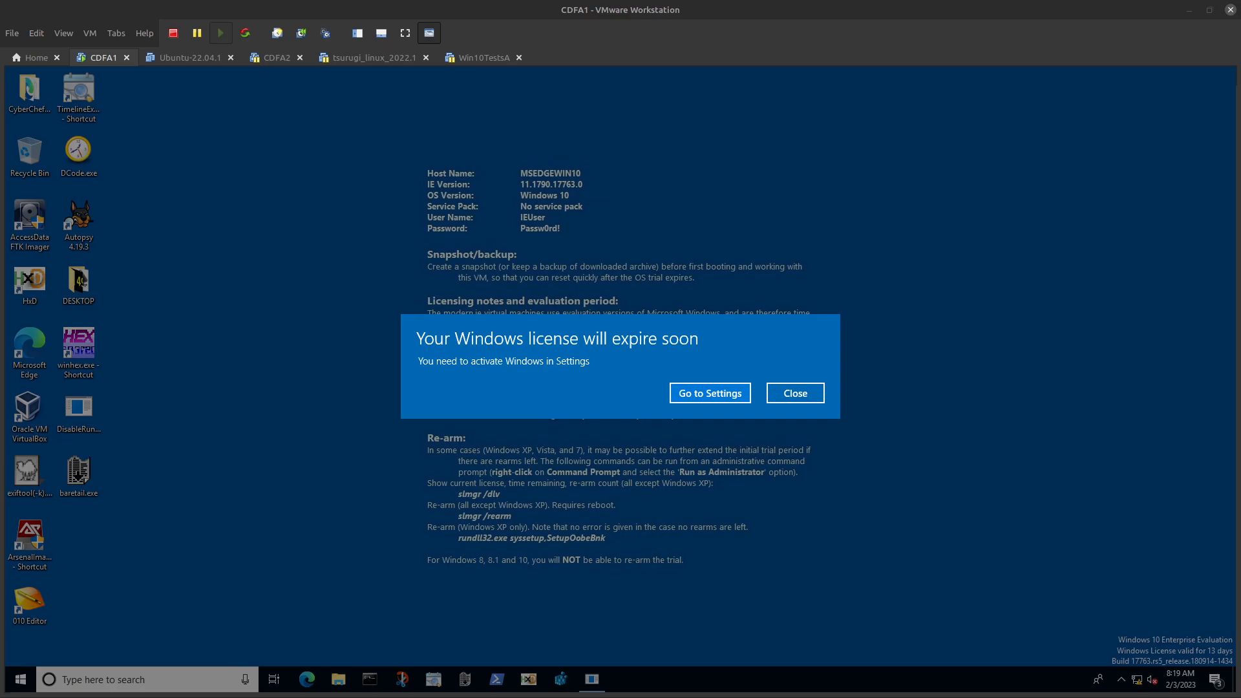
click(801, 392)
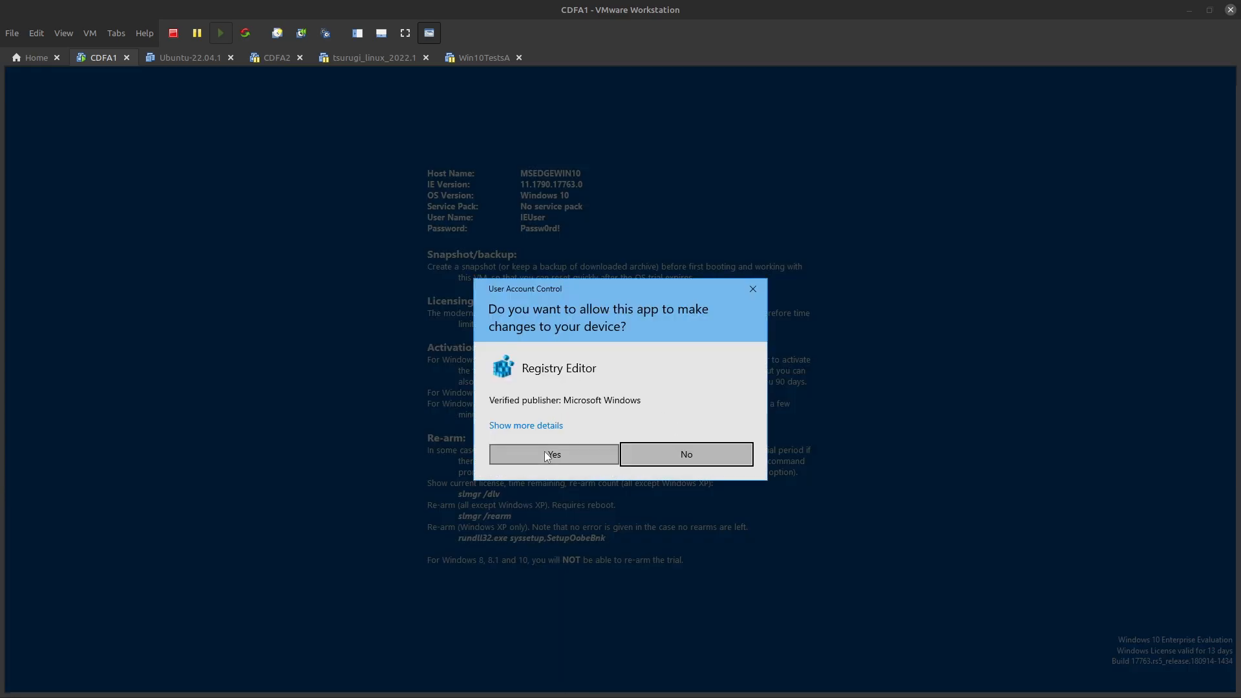
Step: Reopen Registry Editor with elevated permission, widen its window, and go to the StartupApproved favorite
click(544, 452)
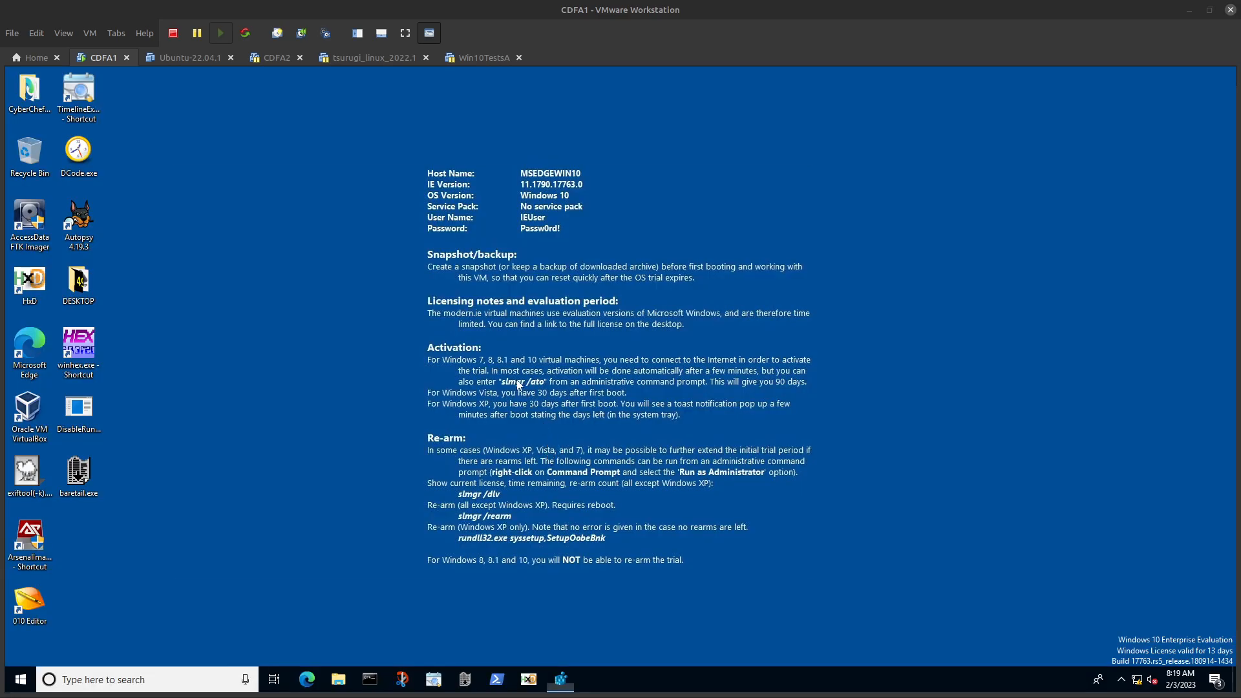
drag(400, 169, 435, 157)
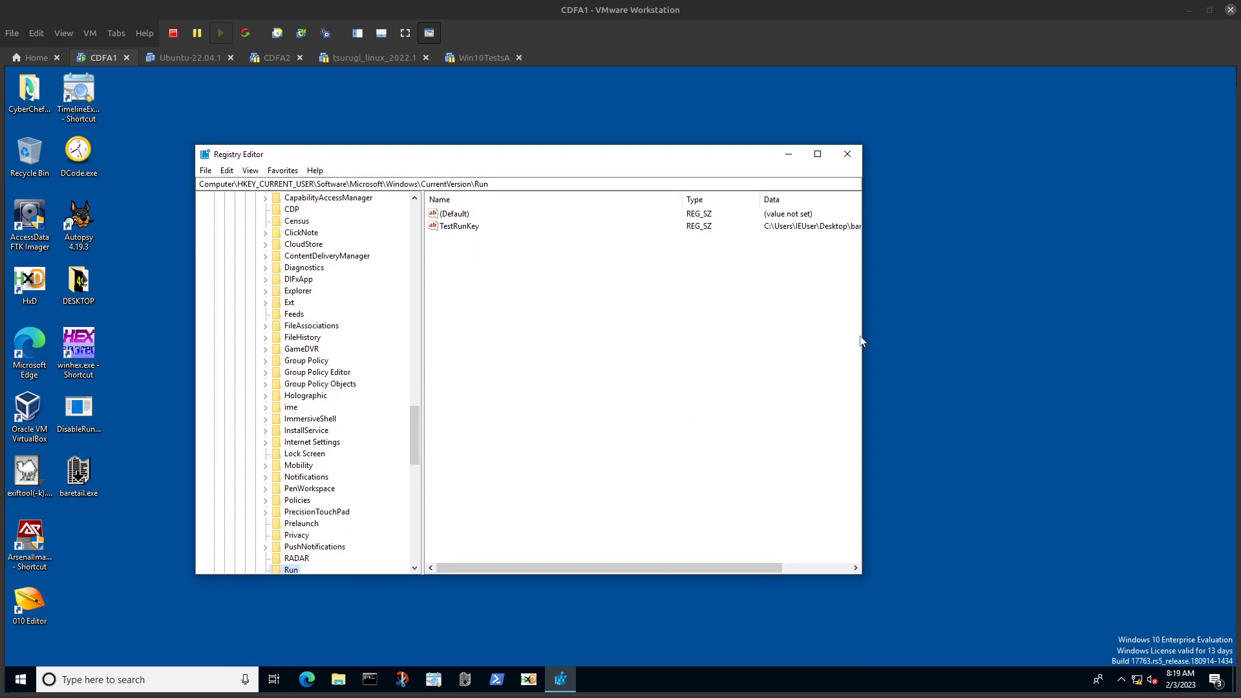
drag(865, 336, 957, 335)
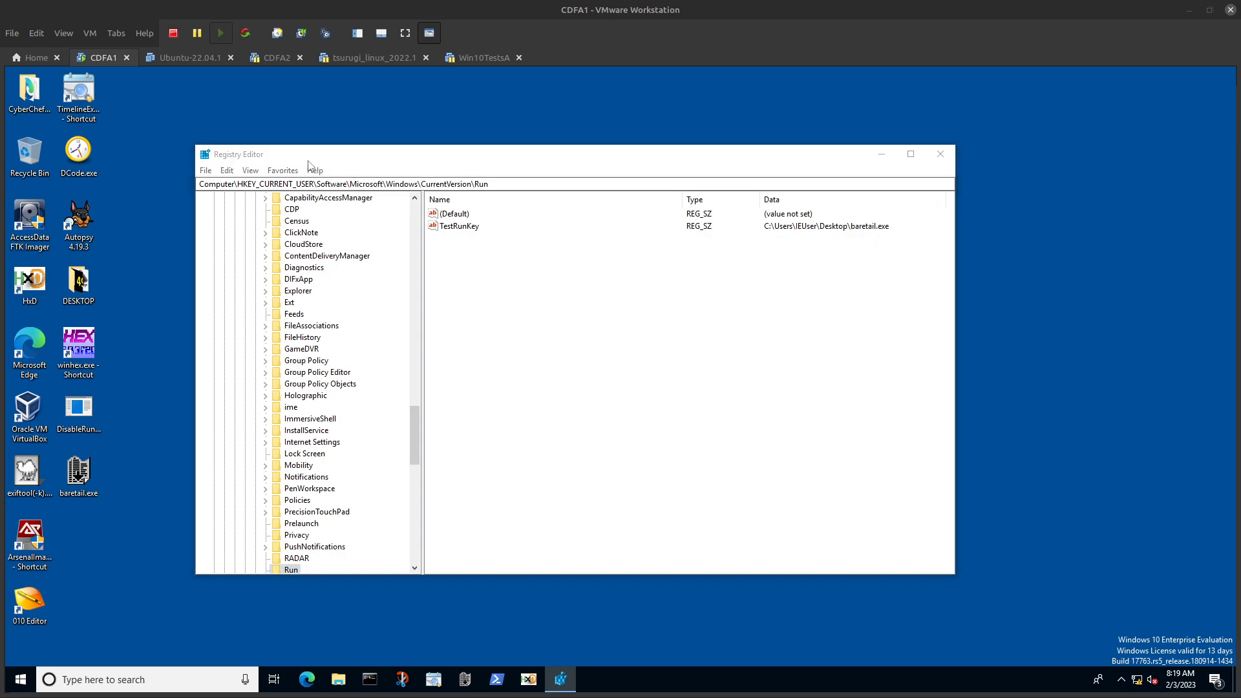
click(277, 171)
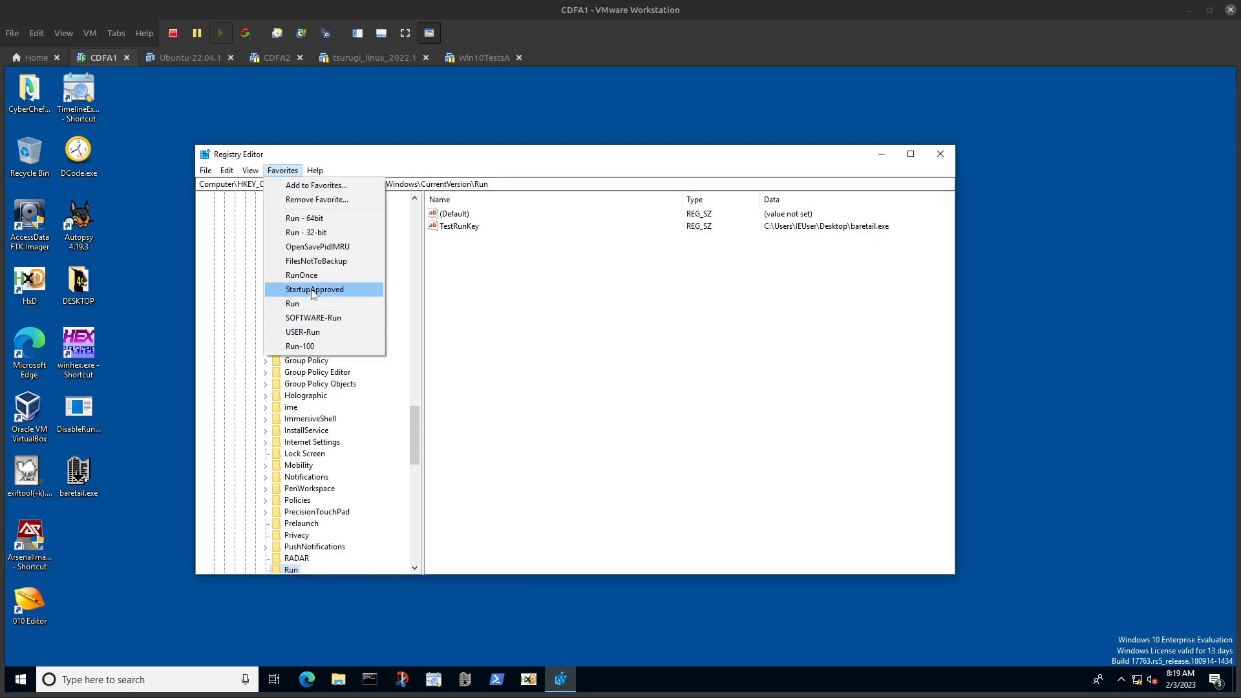
click(315, 289)
Step: Open Task Manager and check the status of baretail.exe in its list of startup programs
right_click(679, 682)
click(723, 619)
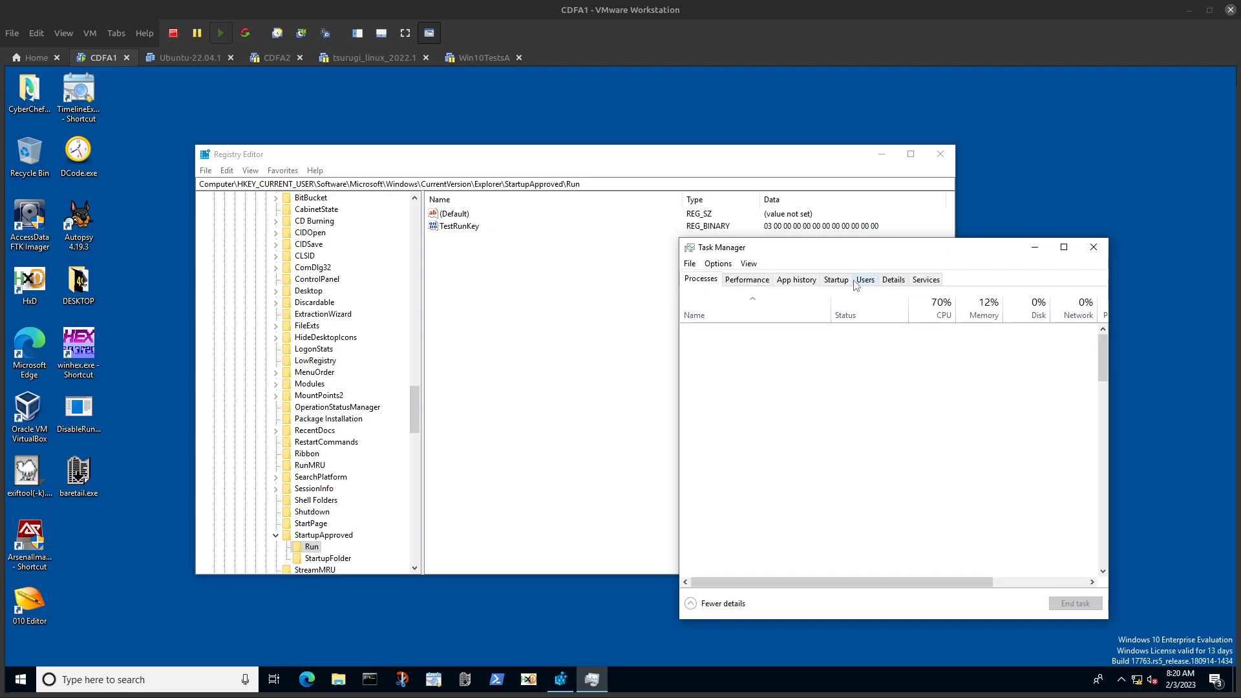
click(838, 280)
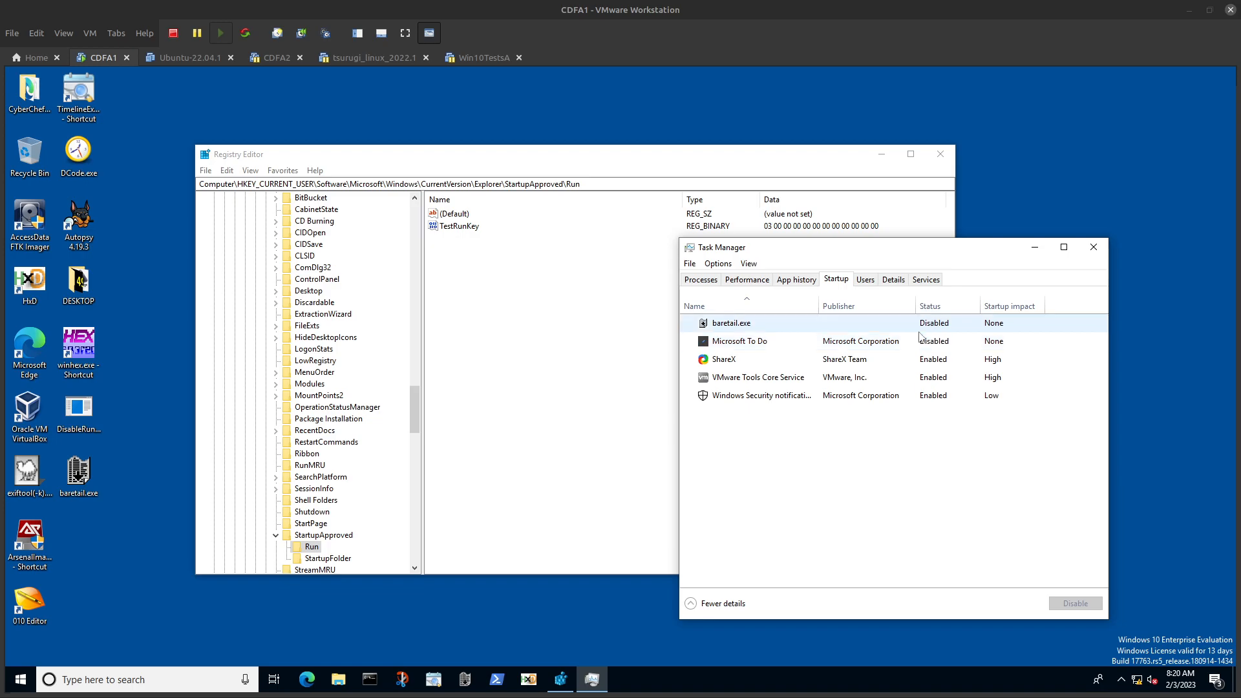
Step: Compare TestRunKey under the USER-Run and StartupApproved favorites with Task Manager's startup list
click(281, 171)
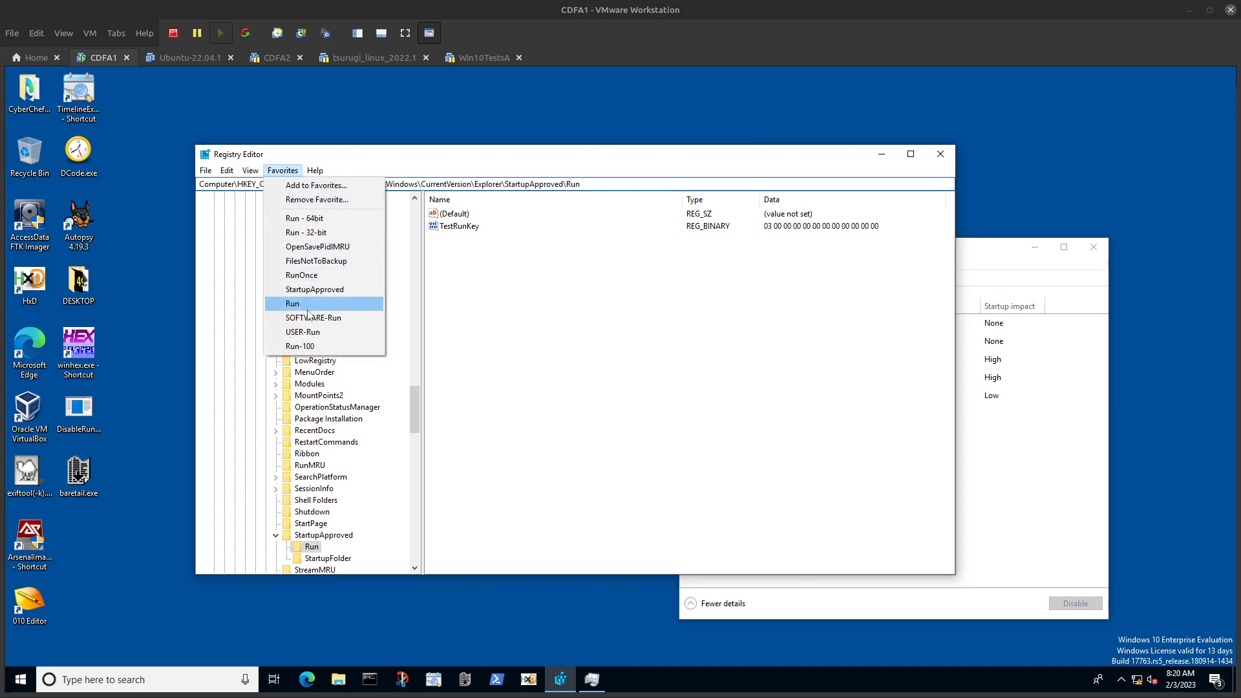
click(309, 331)
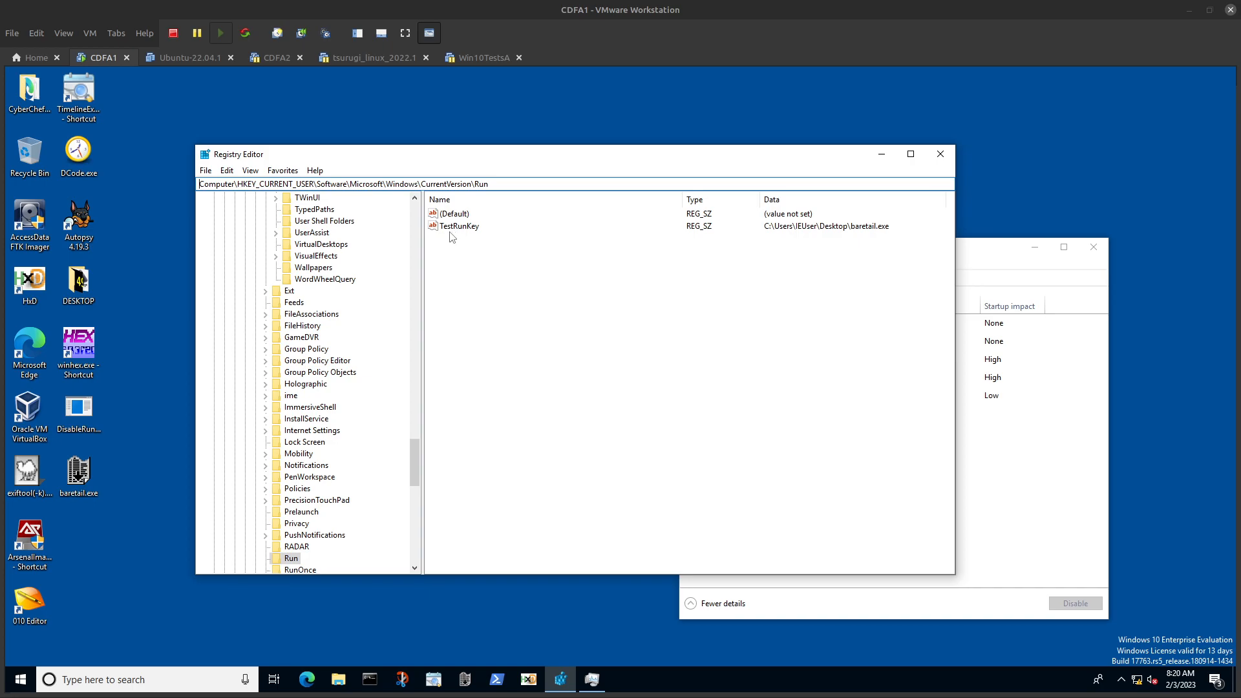
click(282, 170)
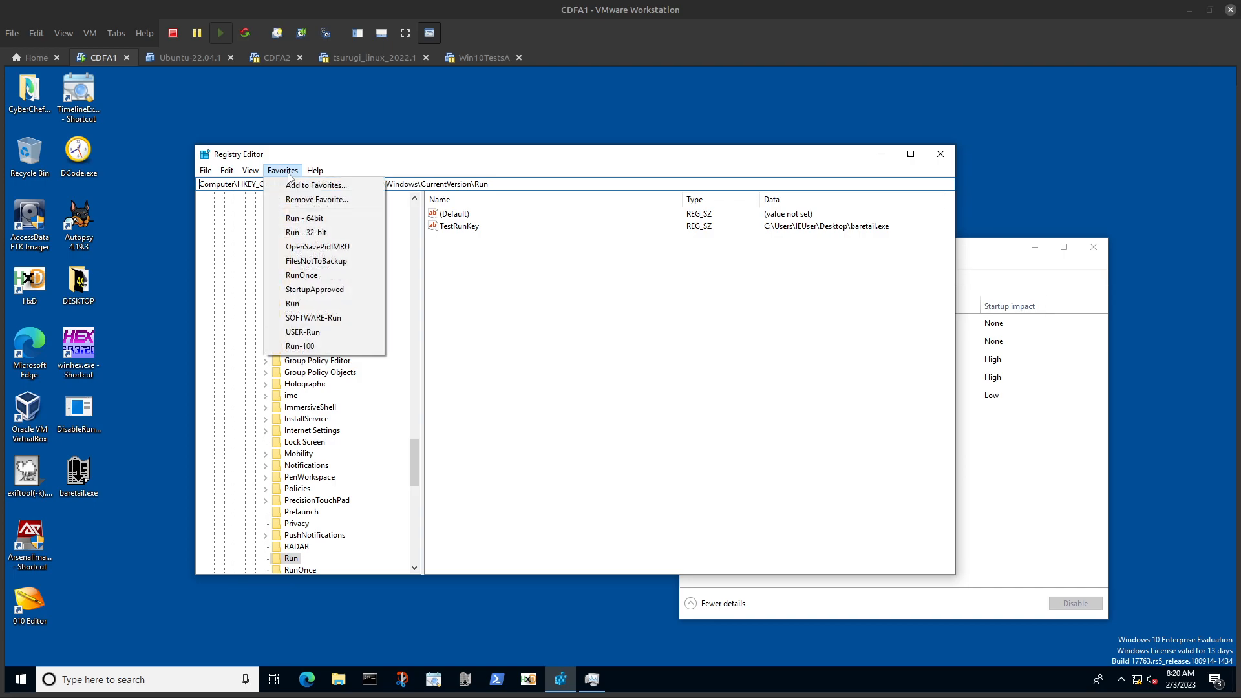
click(305, 289)
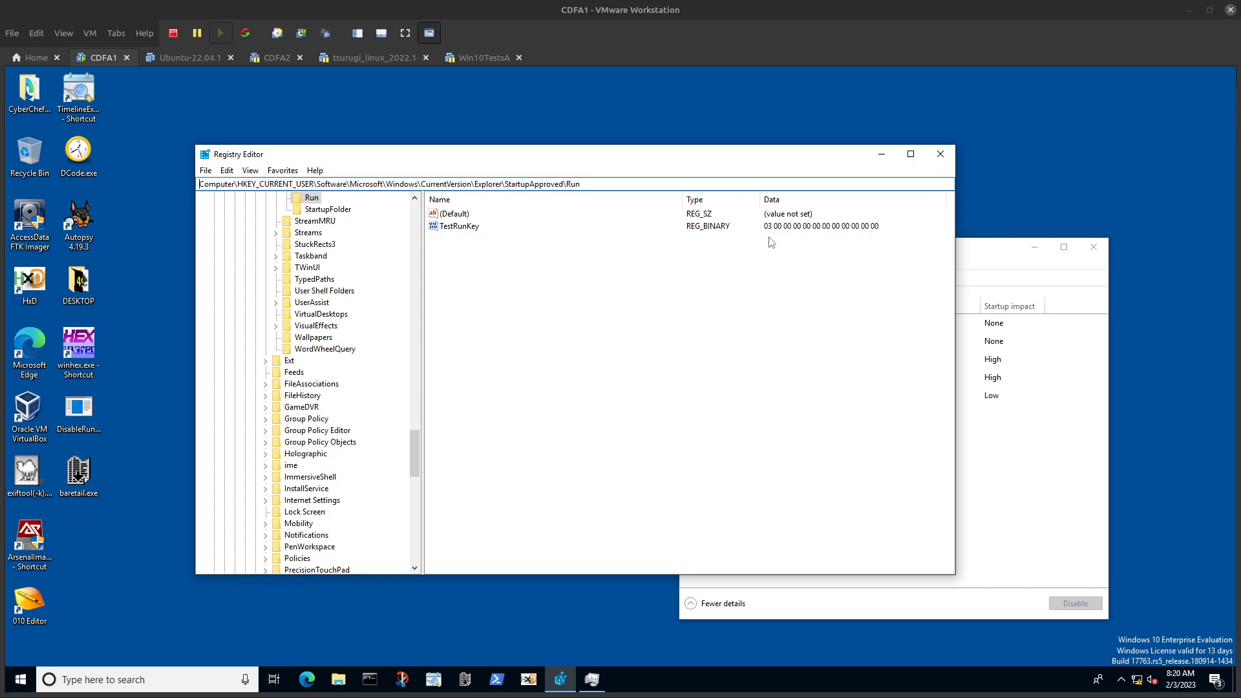
click(995, 259)
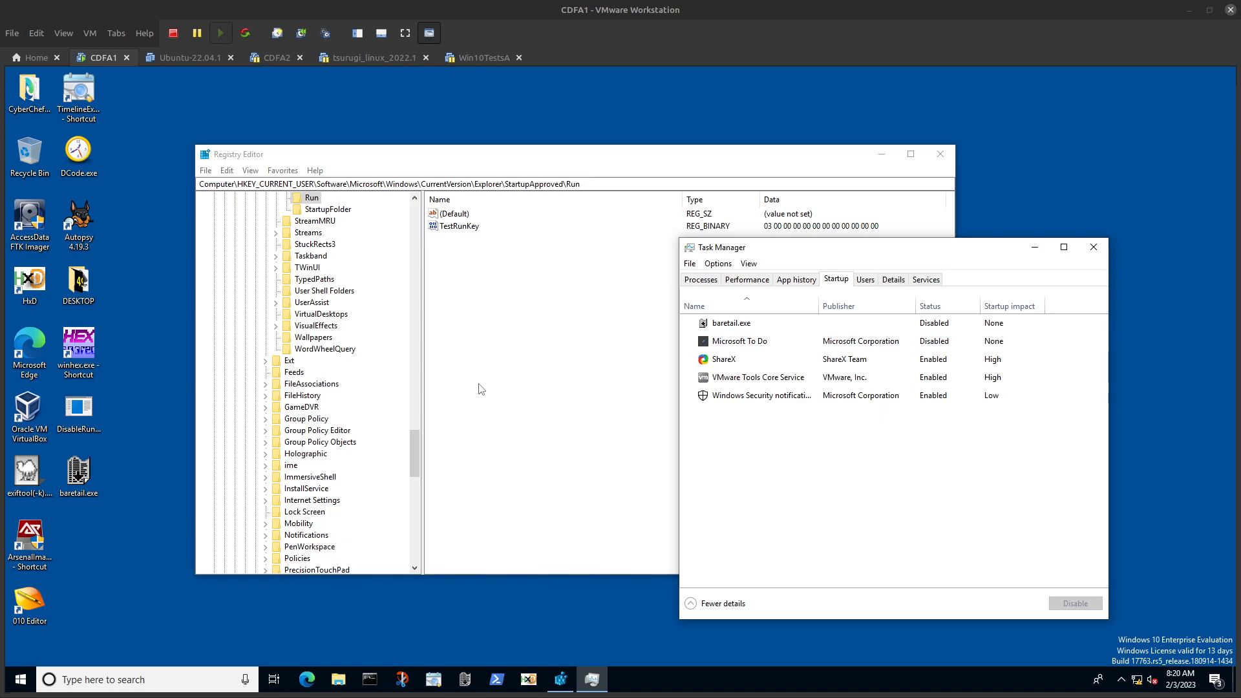
Step: Open a new Command Prompt, place it below the TestRunKey data, and begin entering a reg command
click(368, 678)
drag(290, 110, 420, 264)
click(392, 212)
double_click(335, 98)
drag(355, 83, 497, 331)
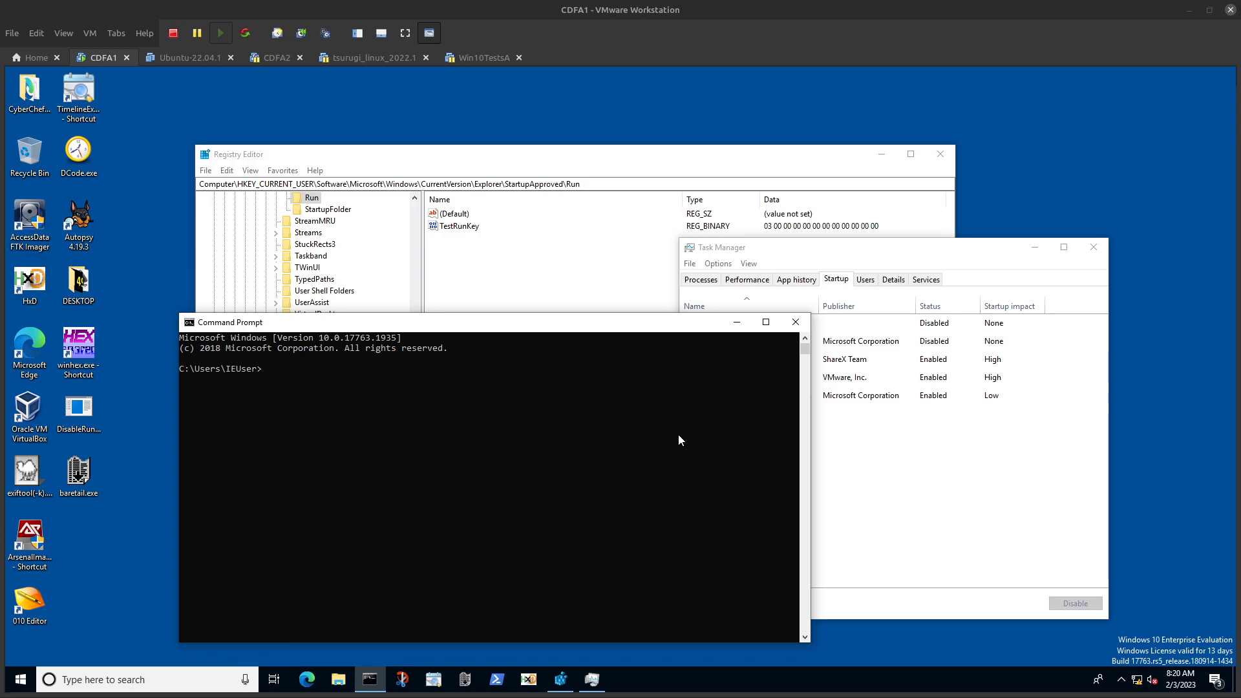
text(reg)
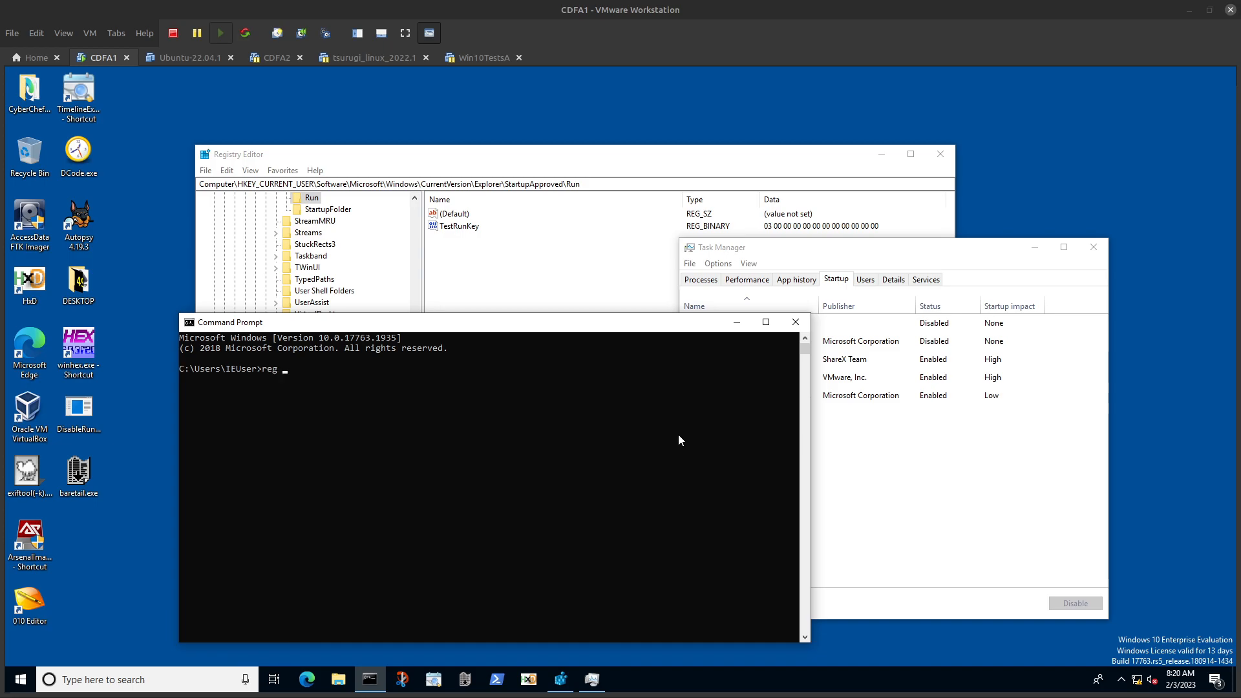
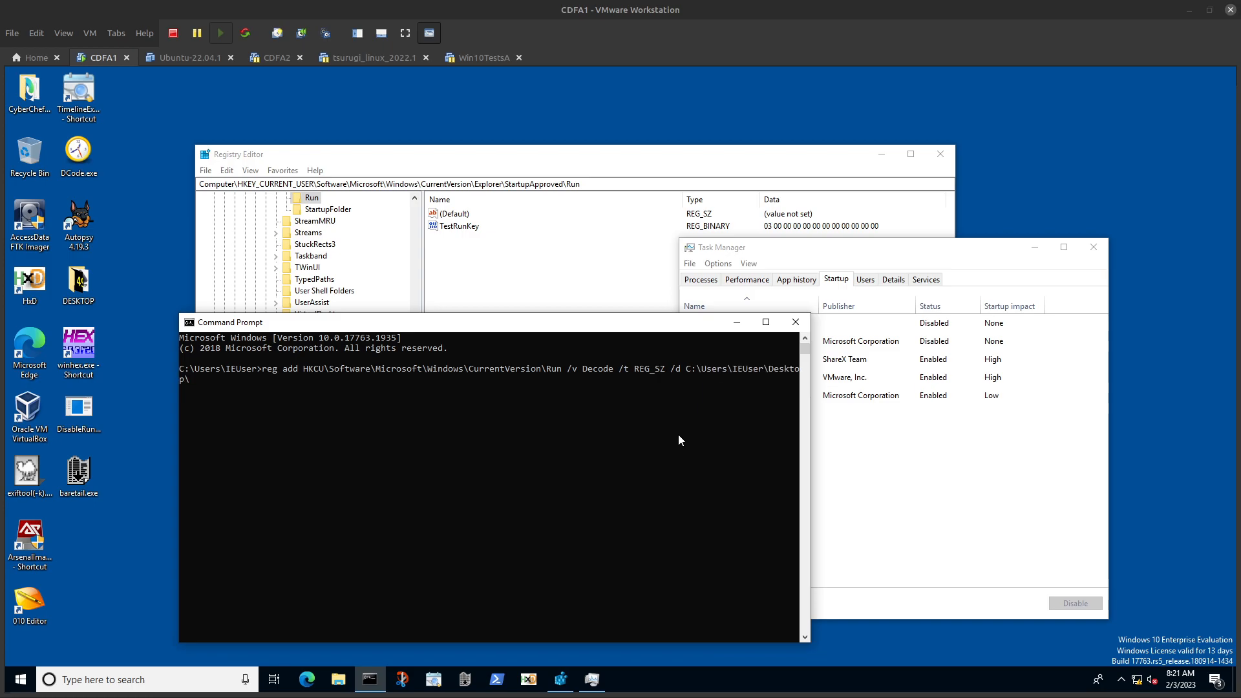
Step: Finish the data path in the reg add command for the Decode autorun value as C:\Users\IEUser\Desktop\DCode.exe
text(ode.exe /f)
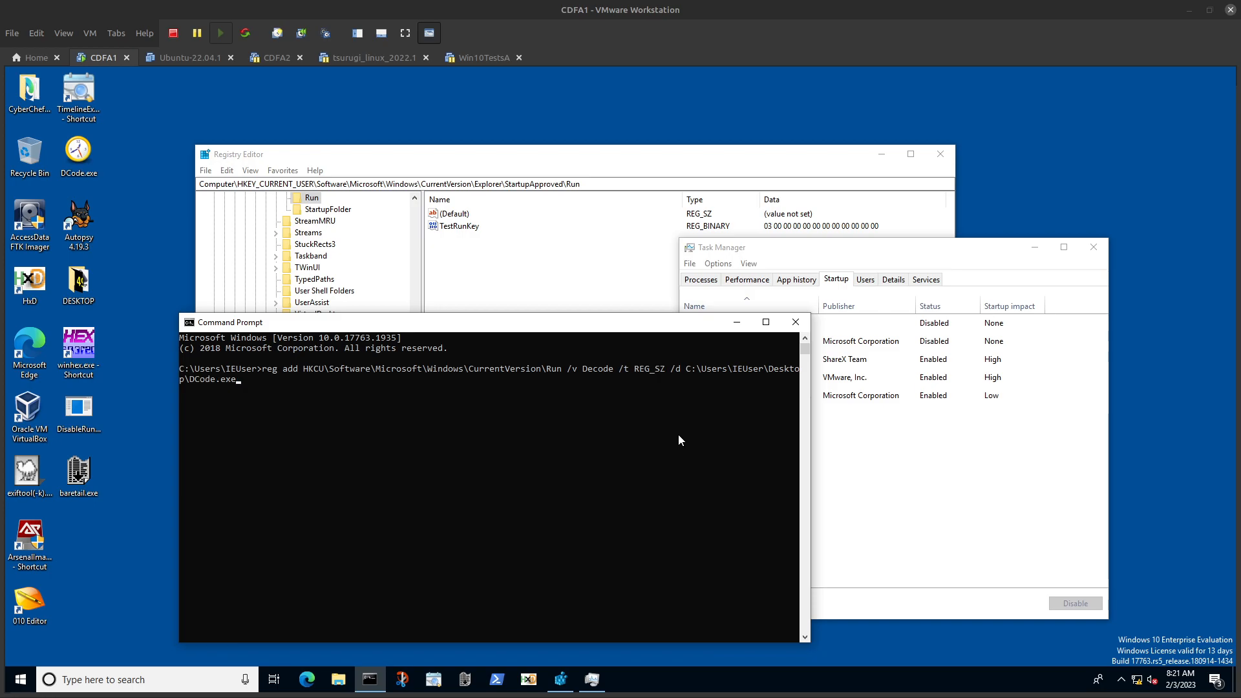
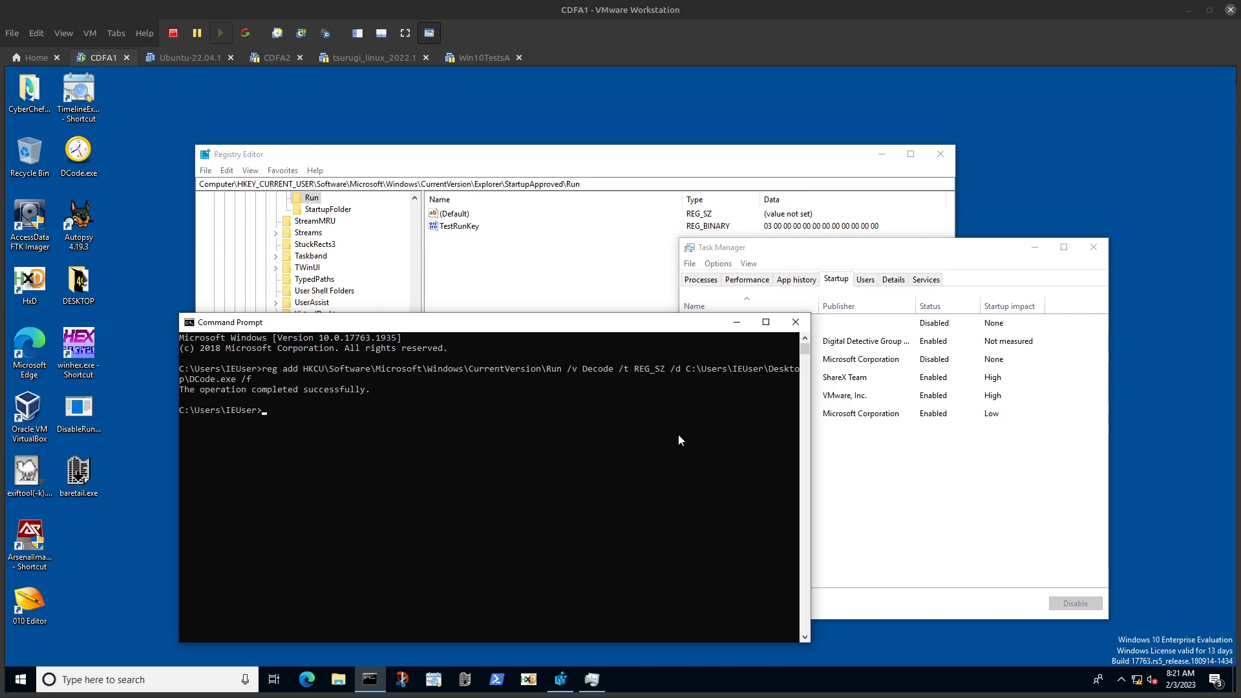
Step: Check the startup entries in Task Manager, switch to Registry Editor and open the USER-Run favorite
click(936, 515)
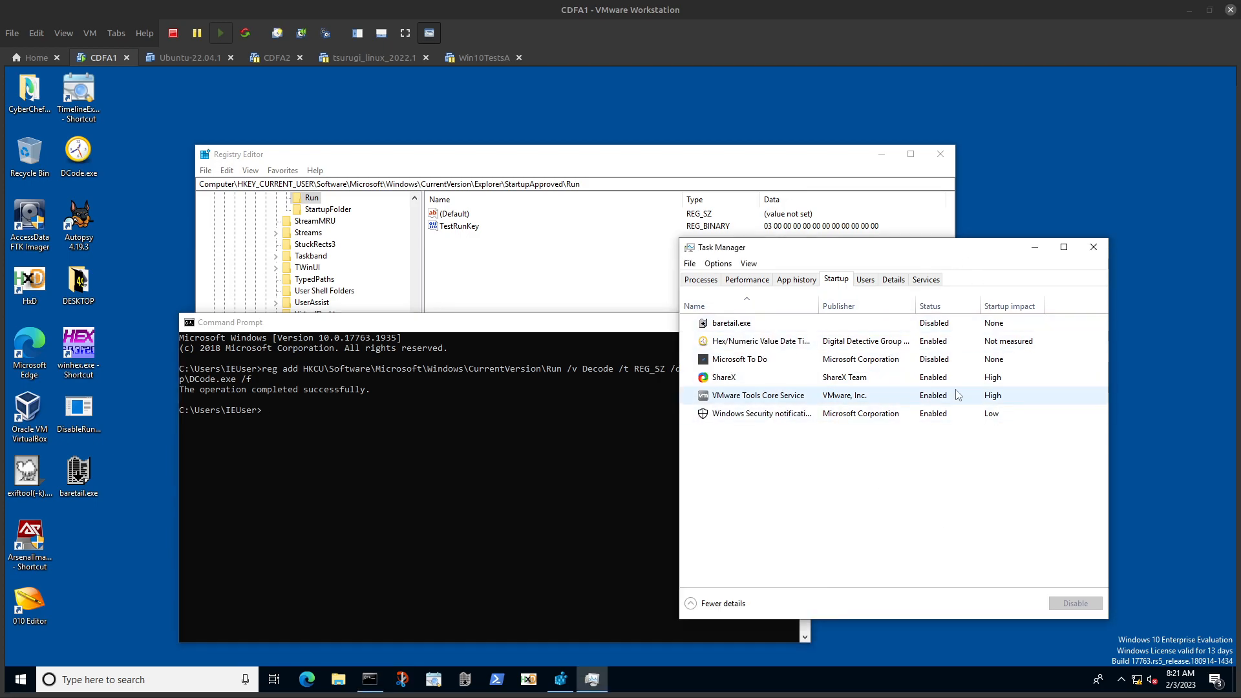
click(540, 282)
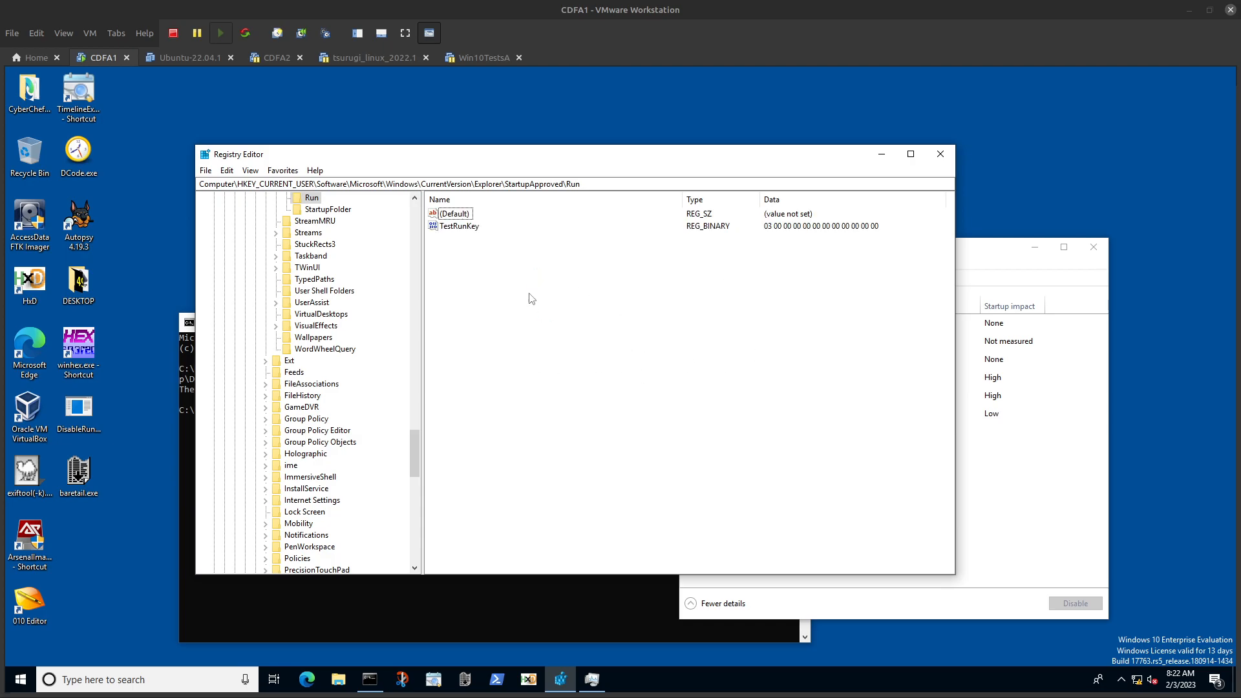
click(282, 171)
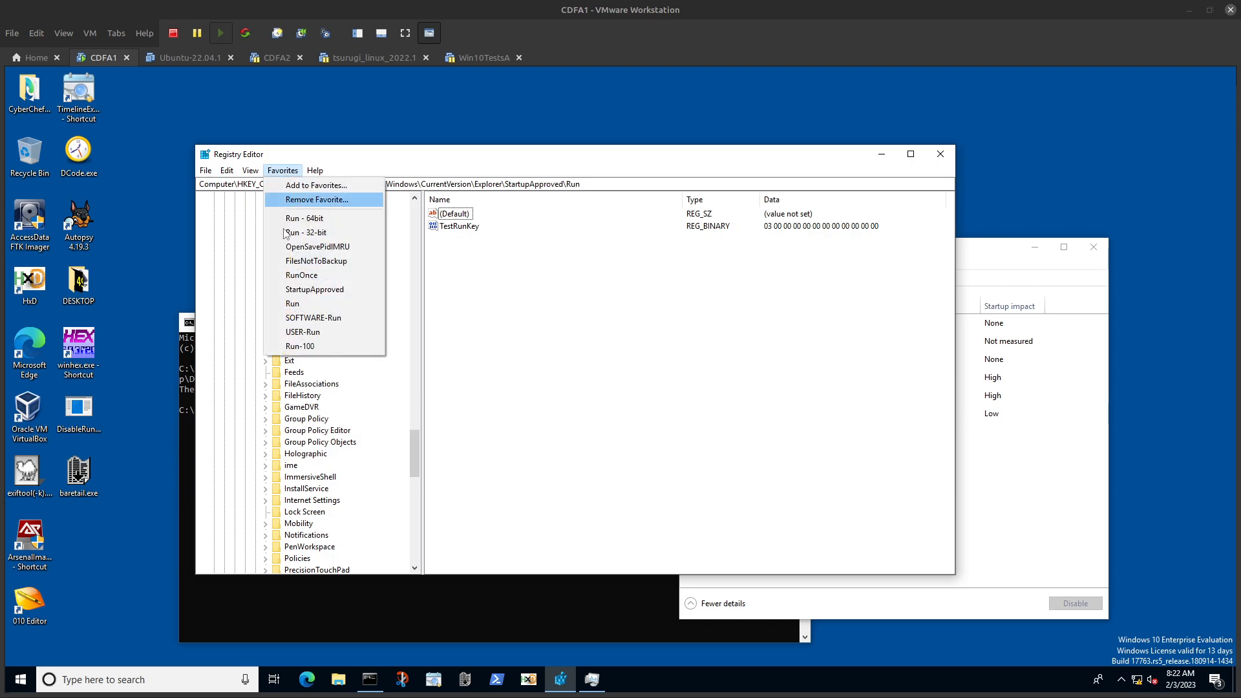
click(312, 334)
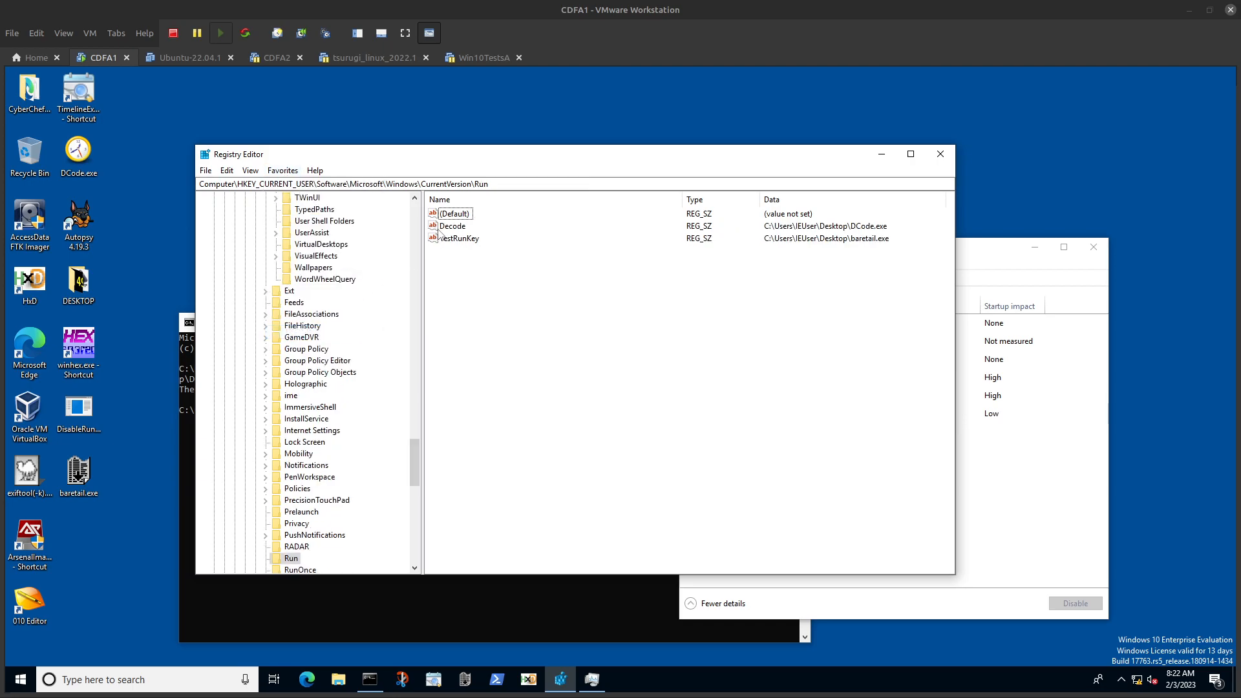
Step: Close Task Manager and open the StartupApproved favorite in Registry Editor
click(1040, 284)
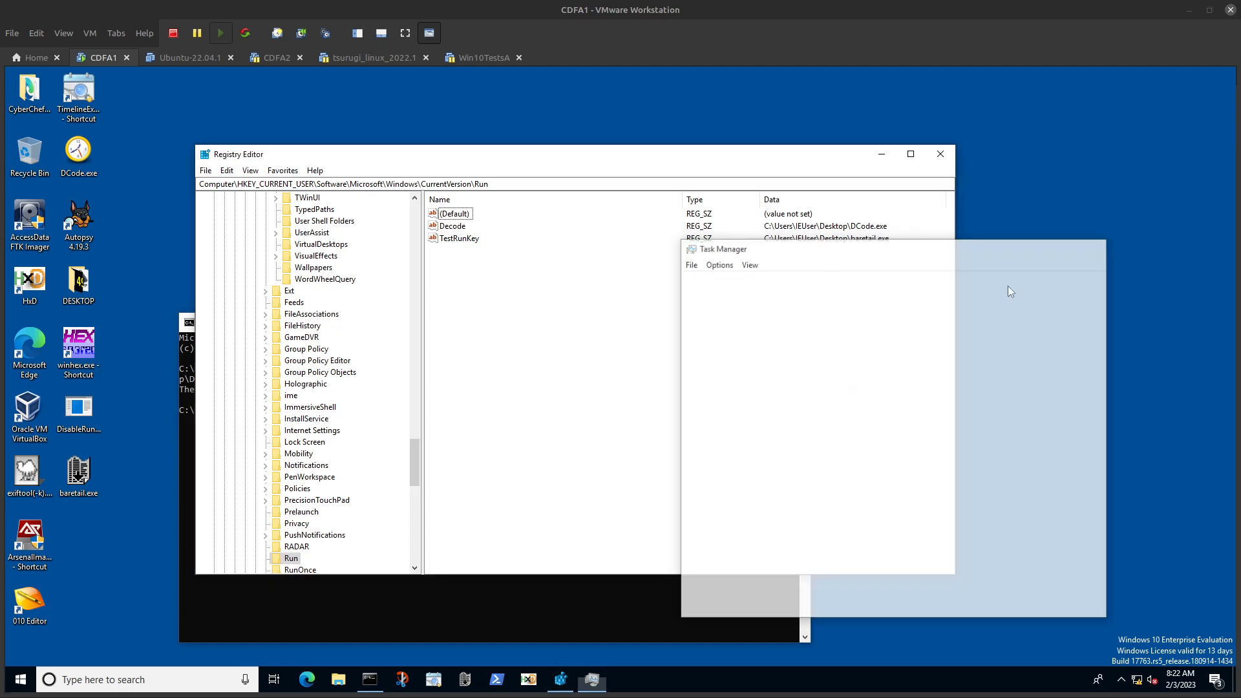
click(292, 171)
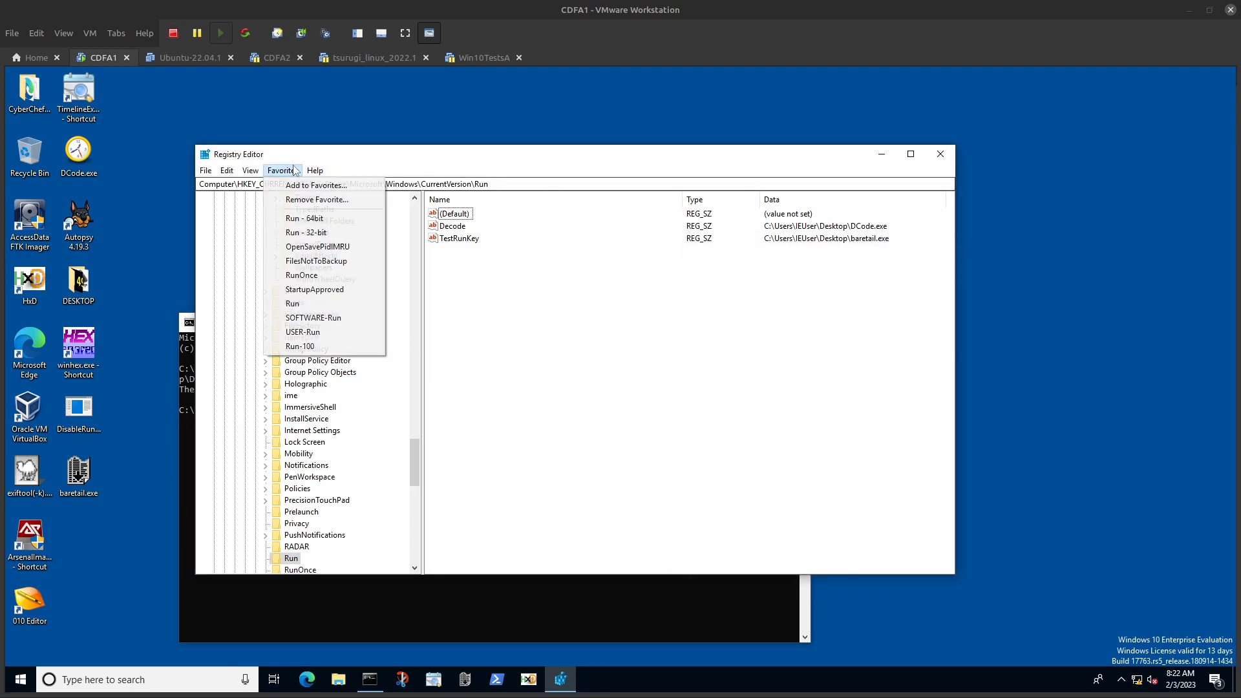
click(314, 289)
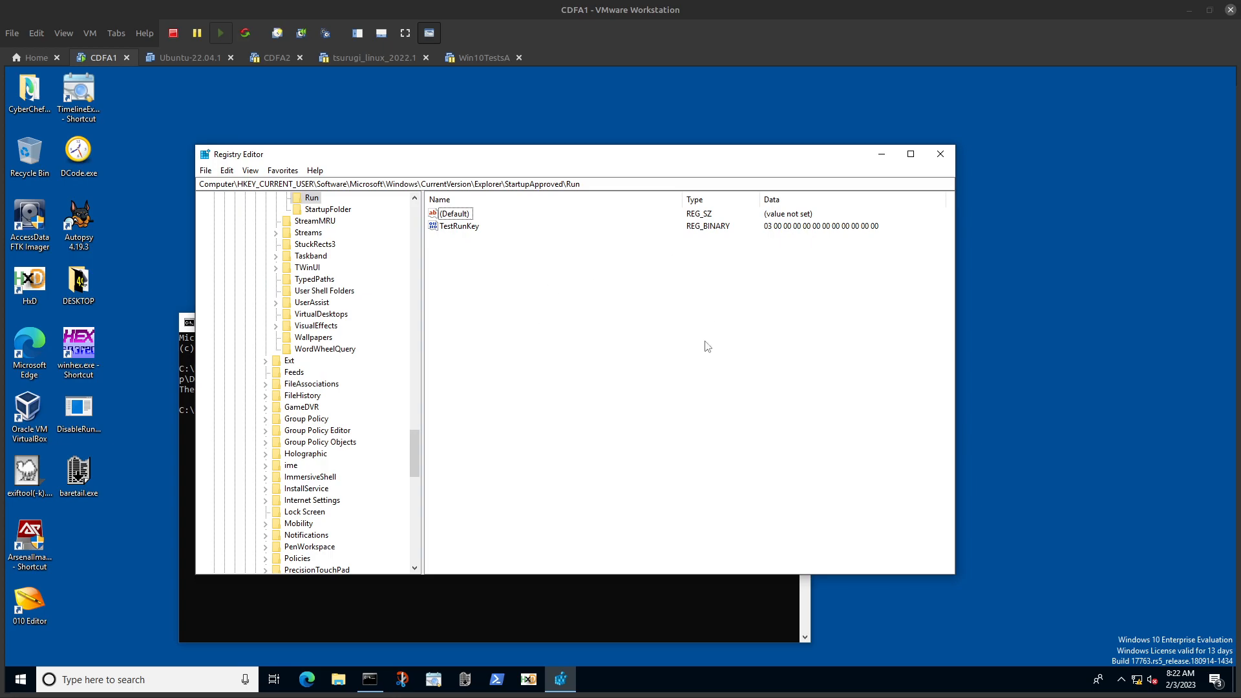
Step: Sign the current user out of the Windows virtual machine
click(23, 679)
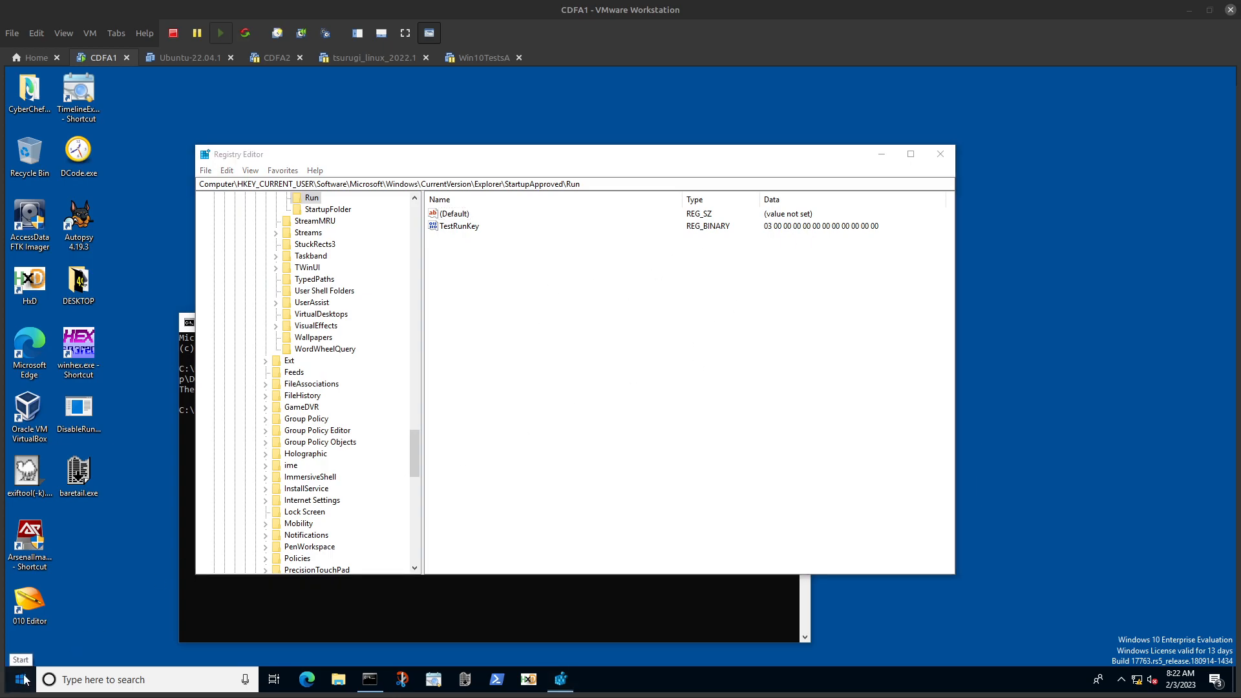
click(22, 517)
click(33, 444)
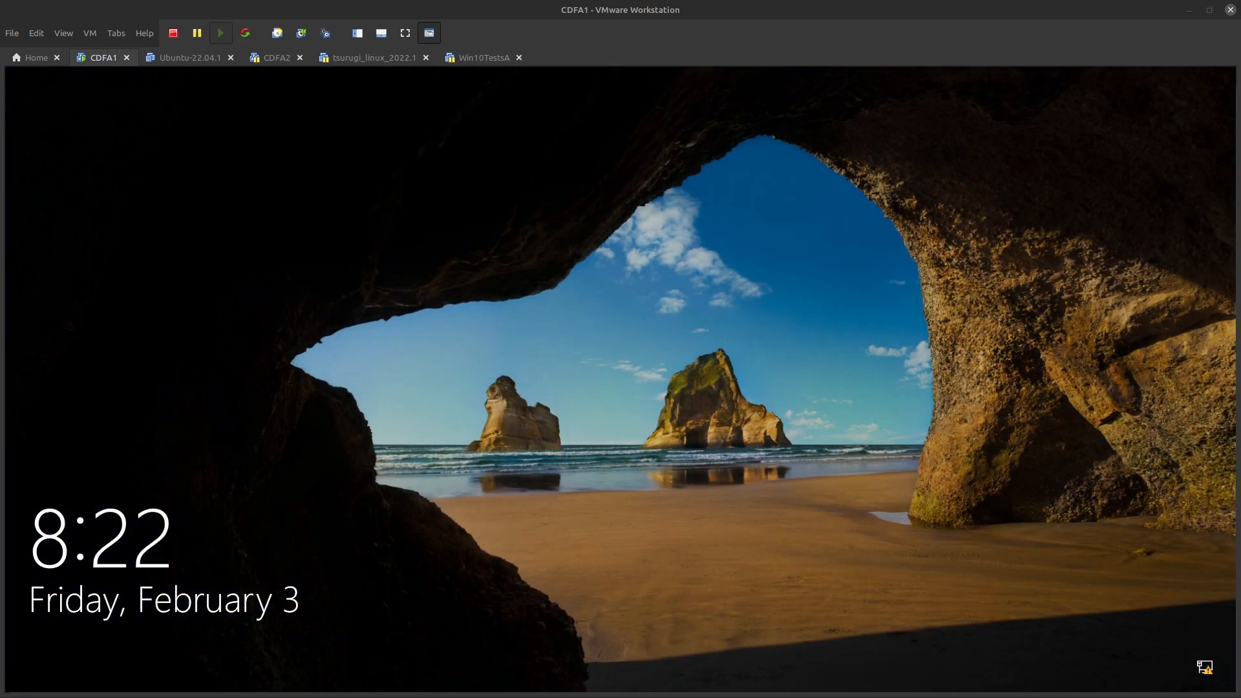
Step: Sign back in to Windows with the account password and dismiss the licence expiry notice
key(Return)
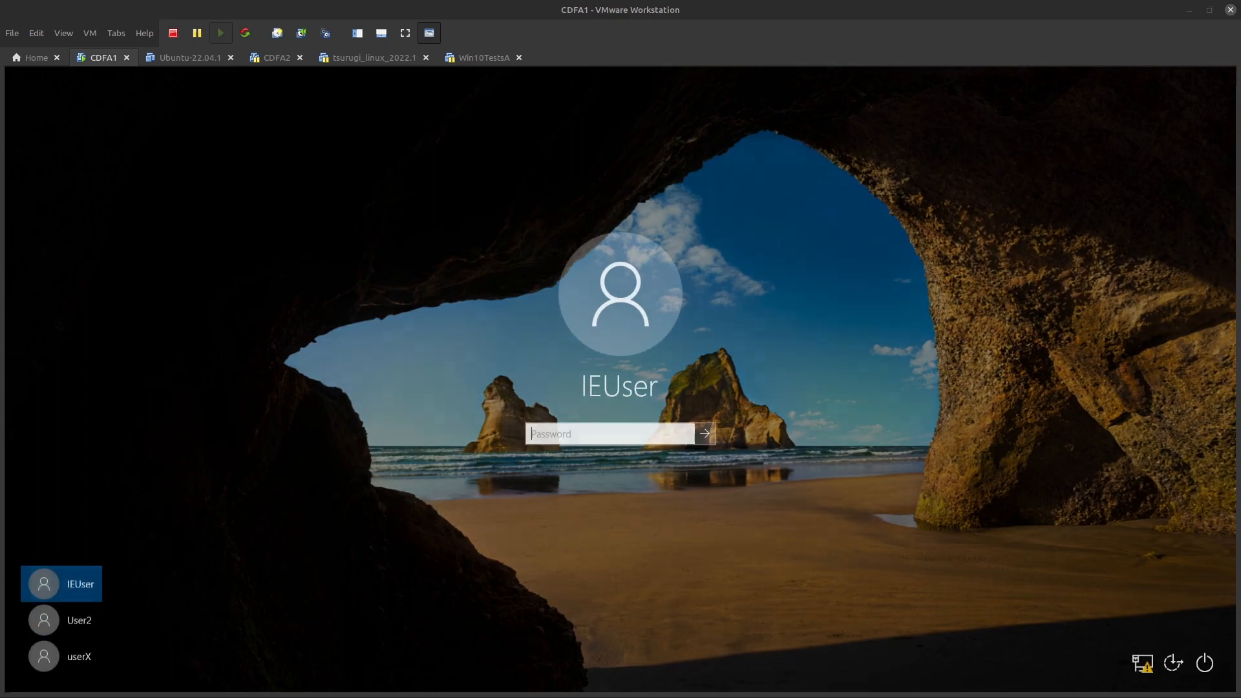
text(•••••••••)
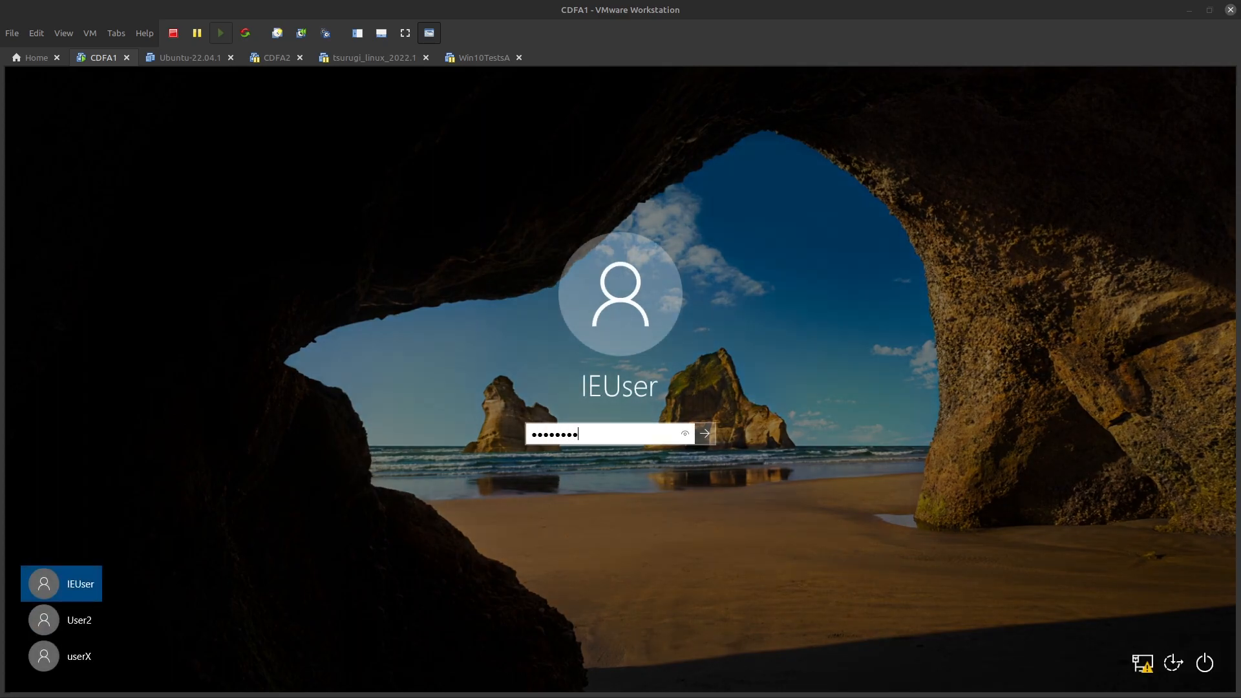
key(Return)
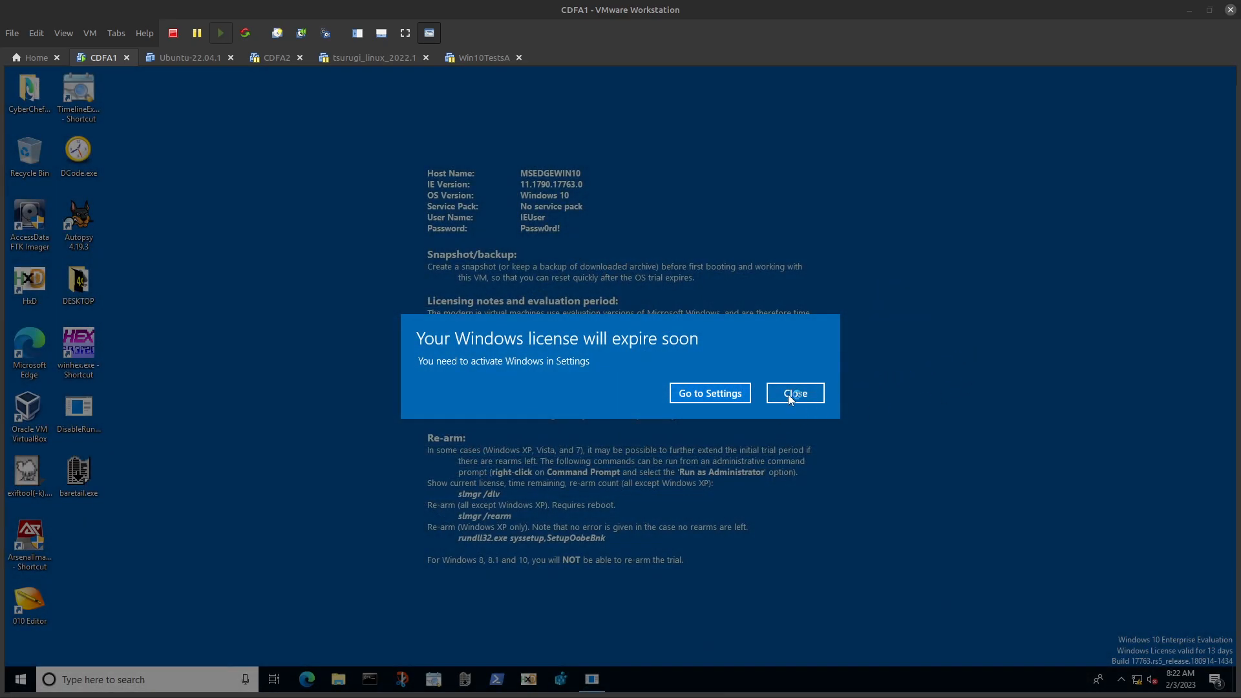
click(790, 394)
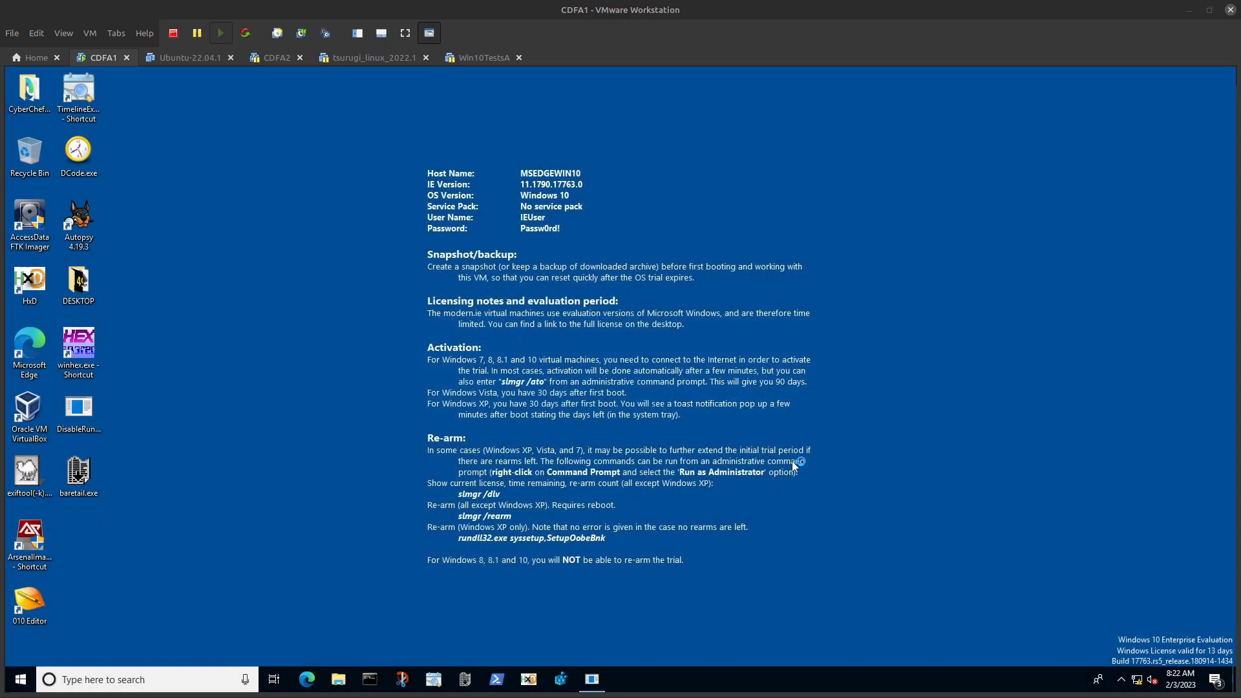
Step: Launch Registry Editor, approve the elevation prompt and open the StartupApproved favorite
click(559, 680)
key(Left)
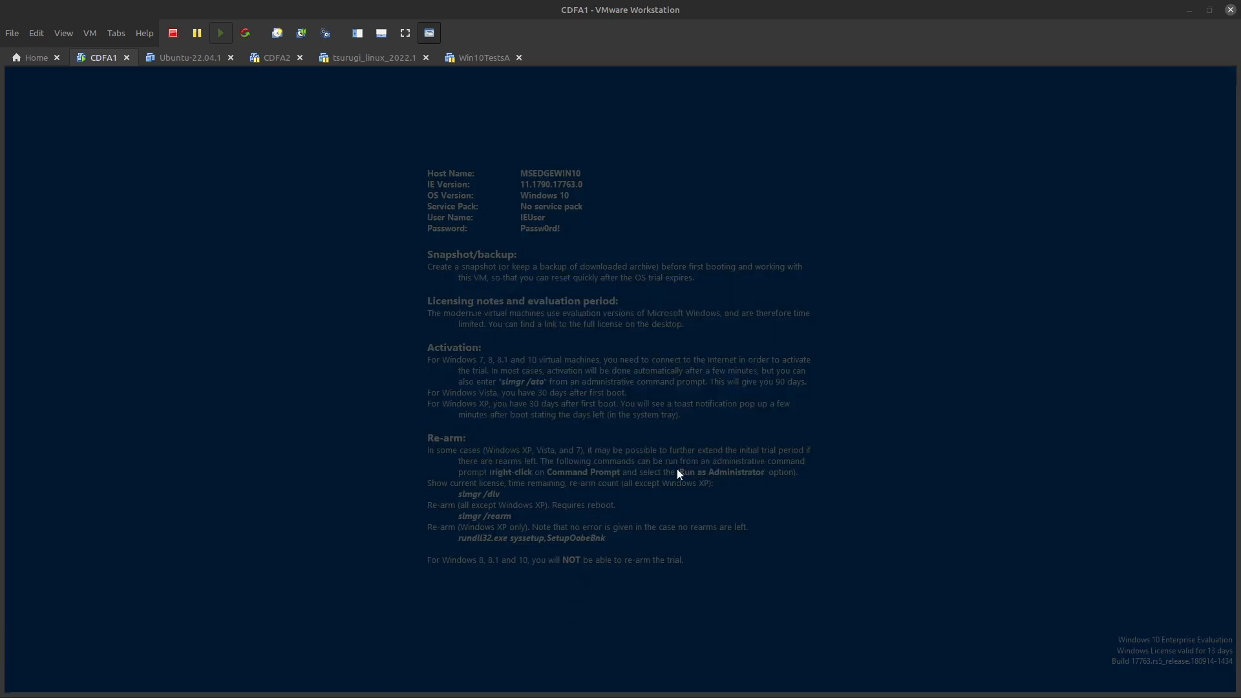
key(Return)
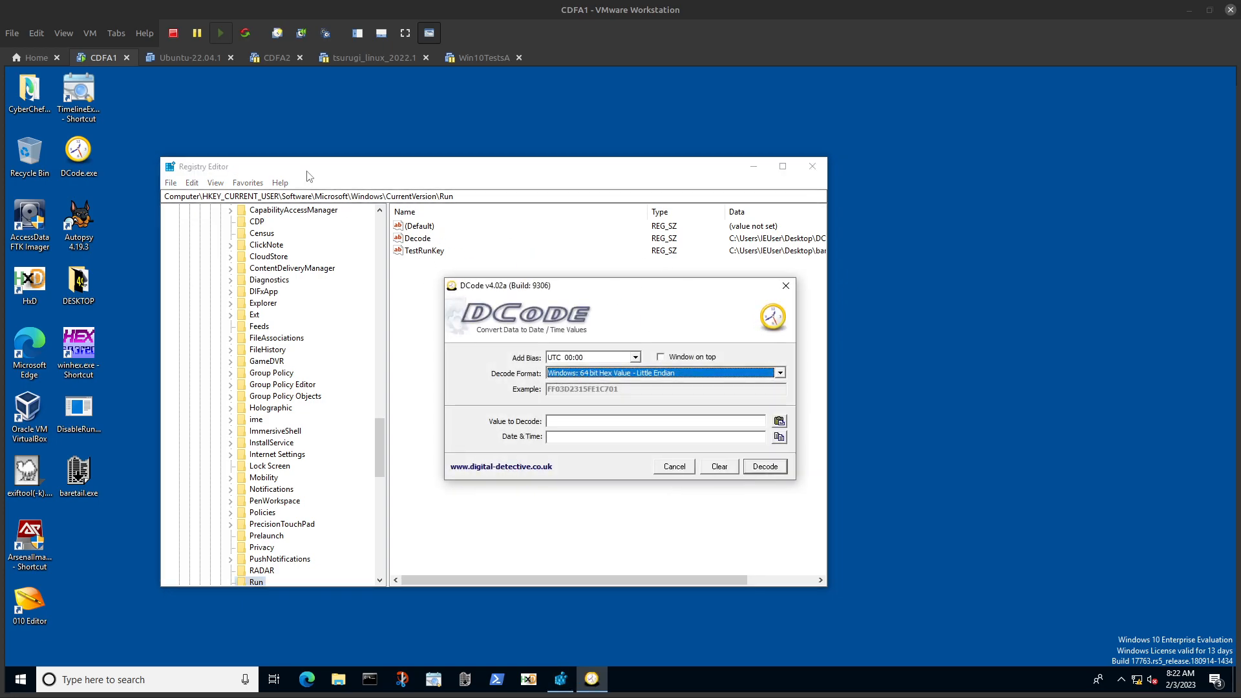
click(252, 186)
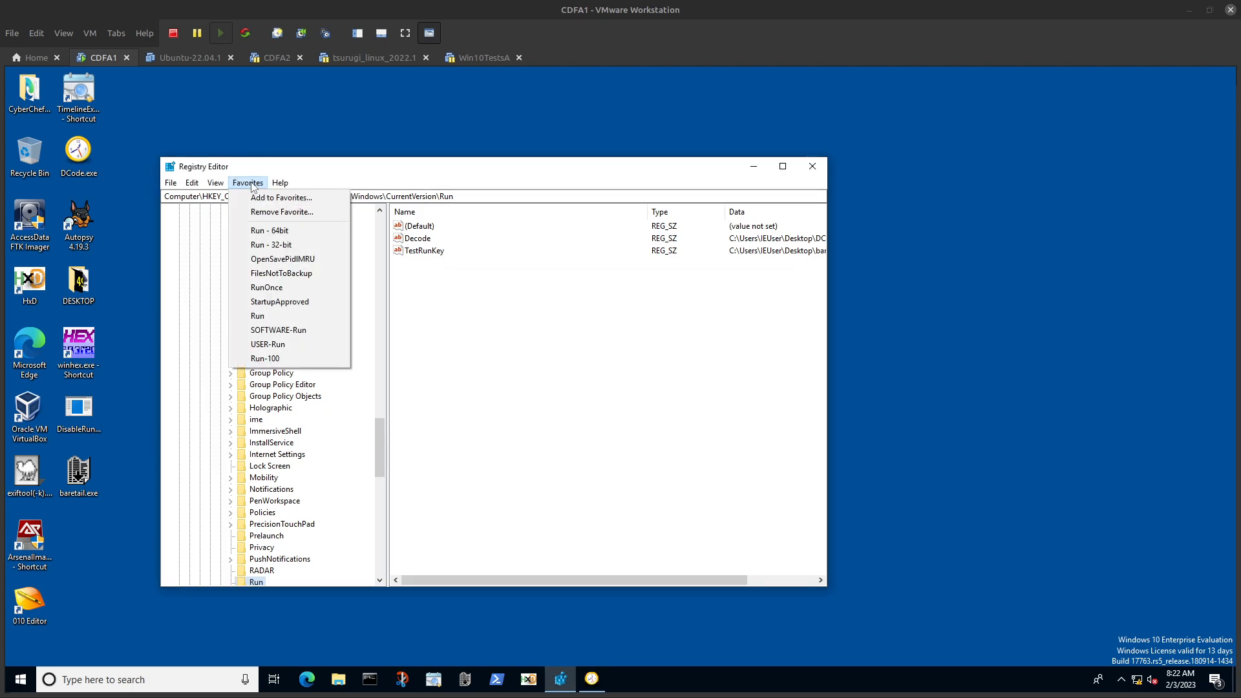
click(271, 305)
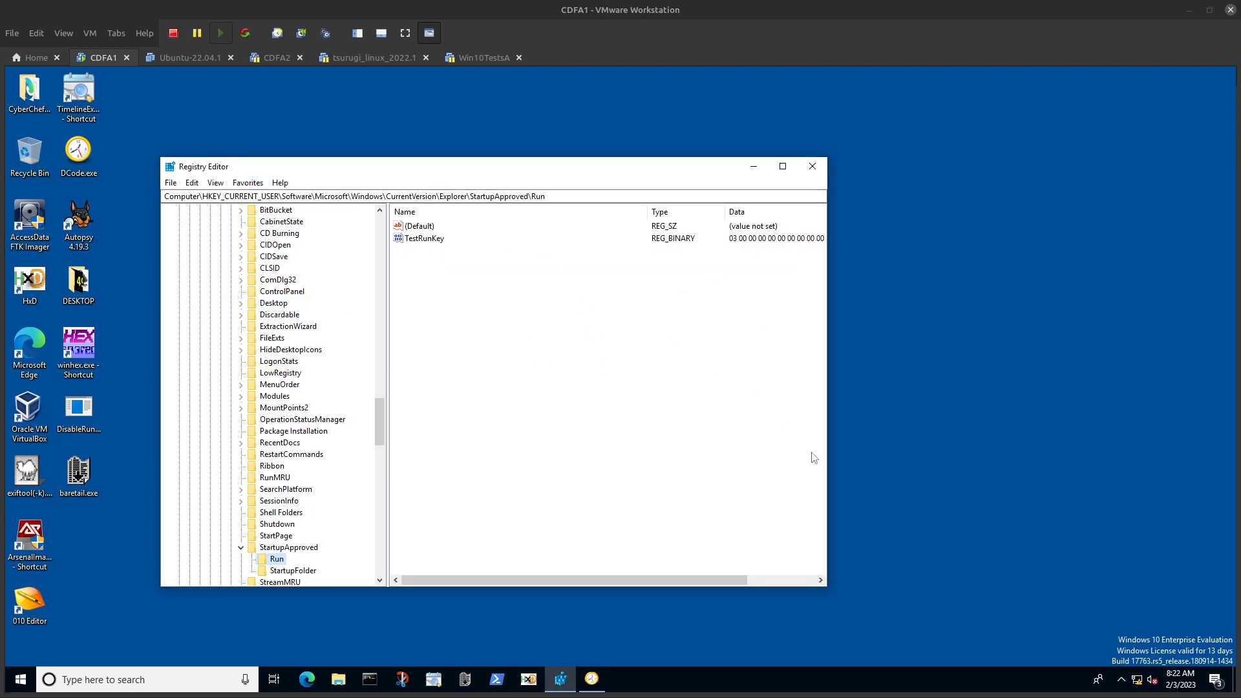
Step: Show Task Manager's startup entries and refresh the StartupApproved\Run key in Registry Editor
right_click(687, 677)
click(747, 622)
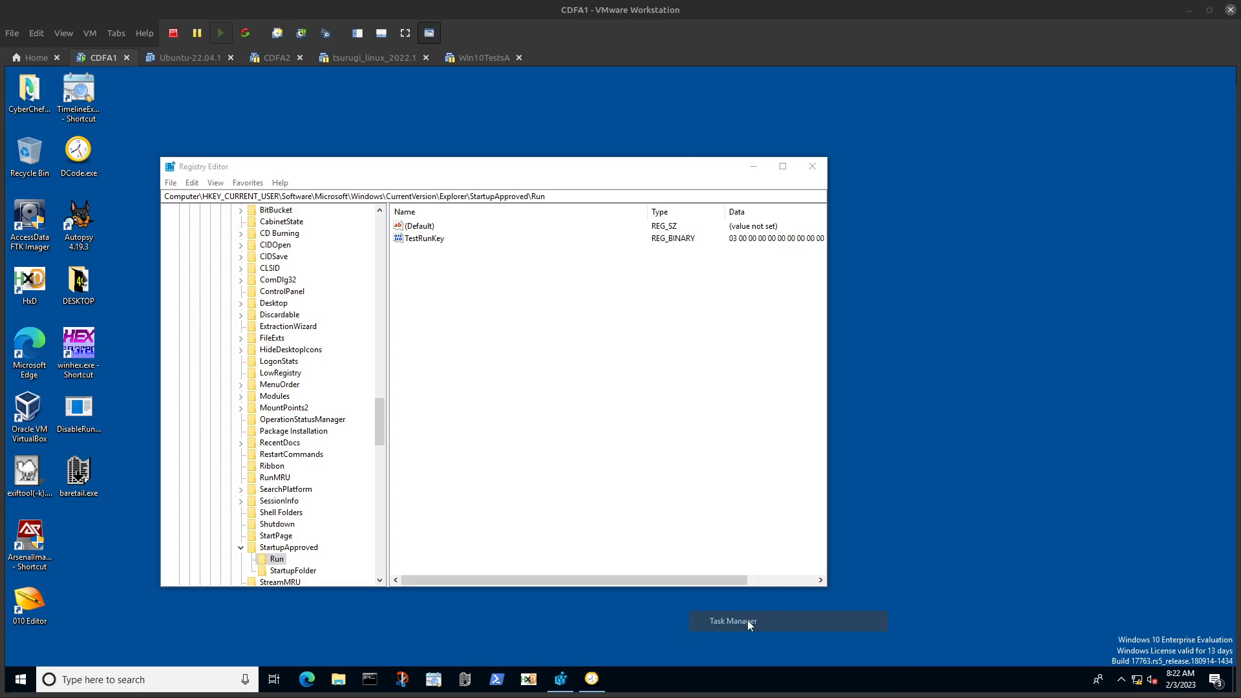
click(840, 279)
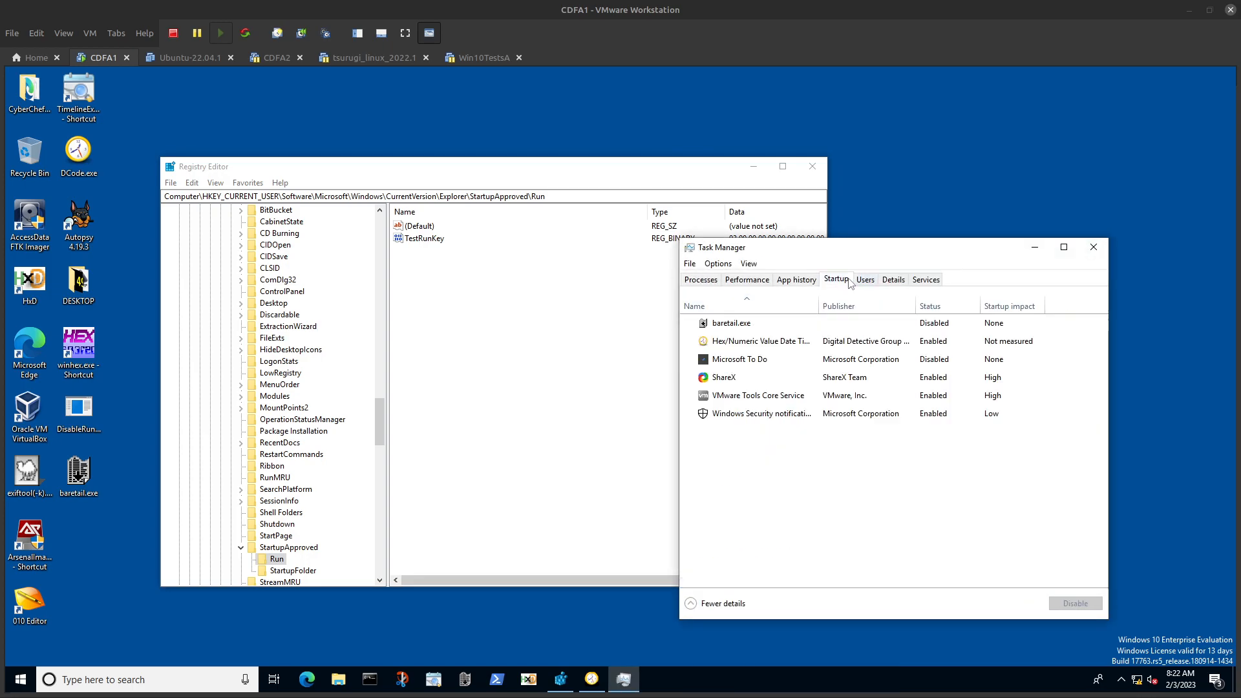
click(541, 346)
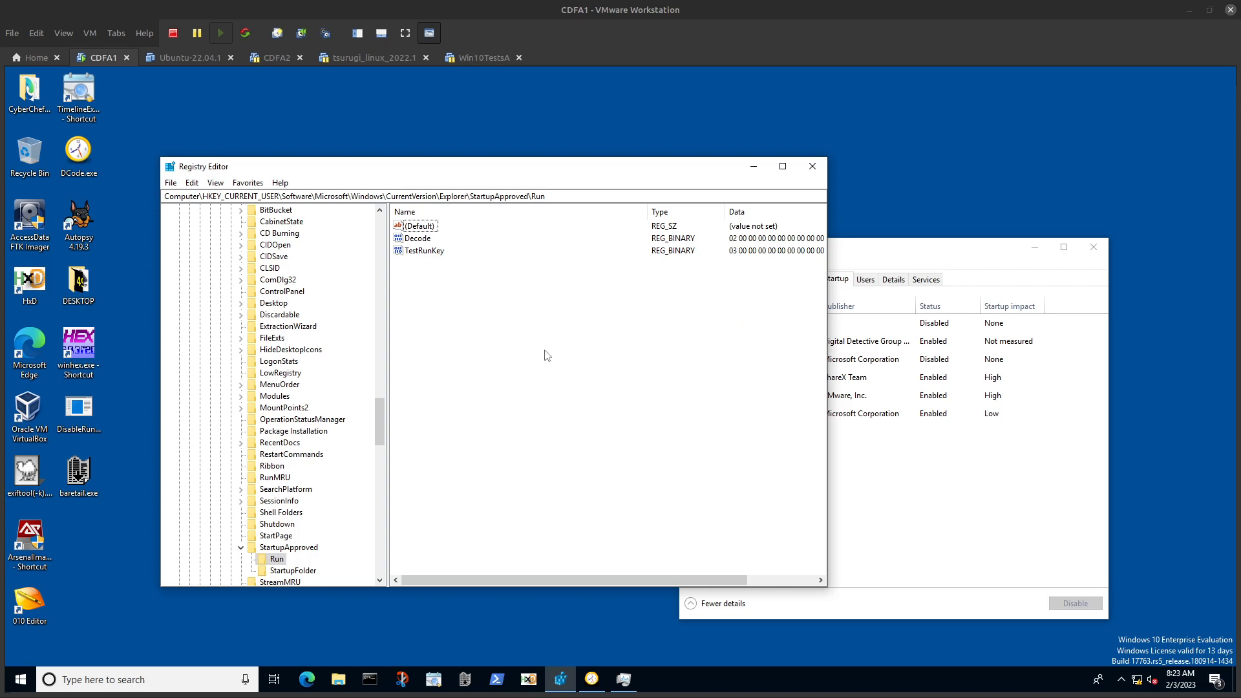
Step: Compare Task Manager's startup entries with the Decode value under StartupApproved\Run, moving the Registry Editor window slightly aside
click(904, 247)
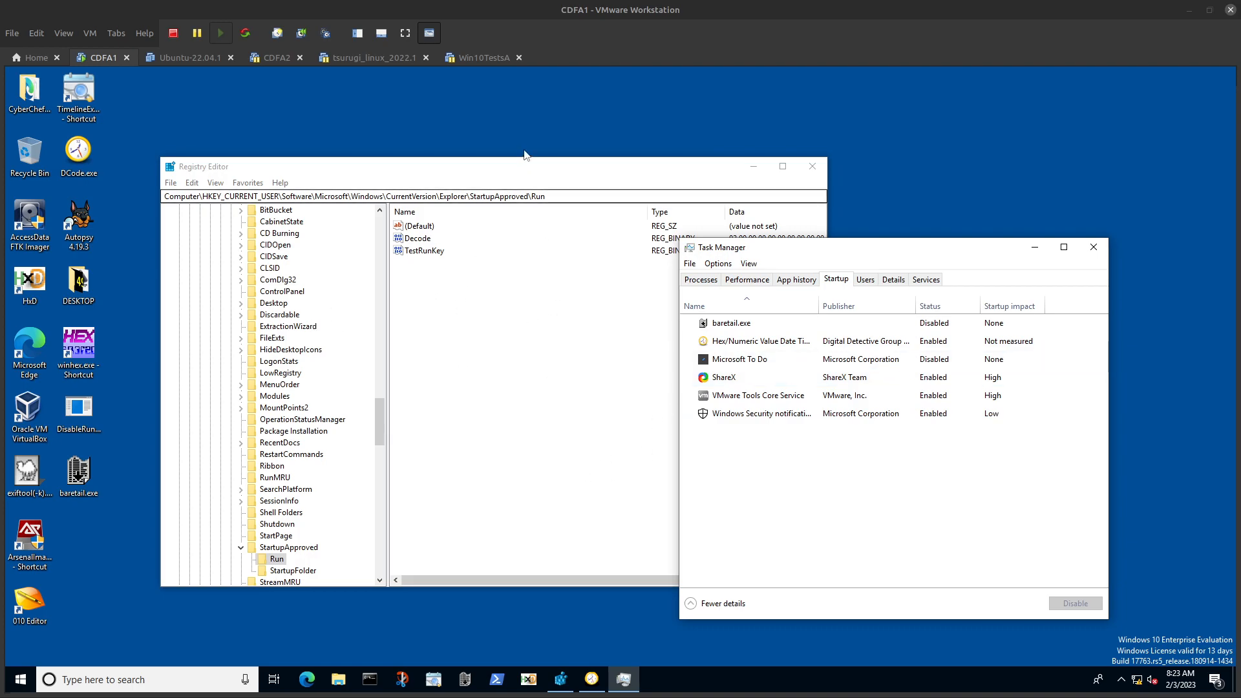
drag(506, 172, 485, 154)
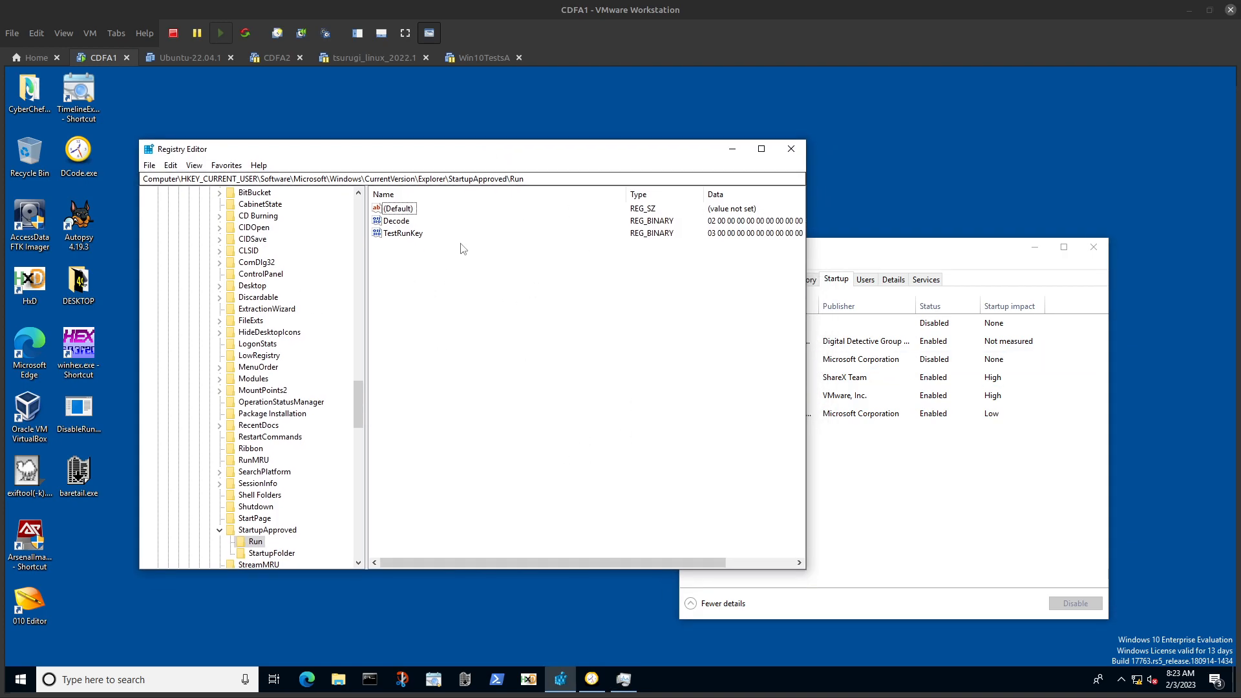
click(402, 223)
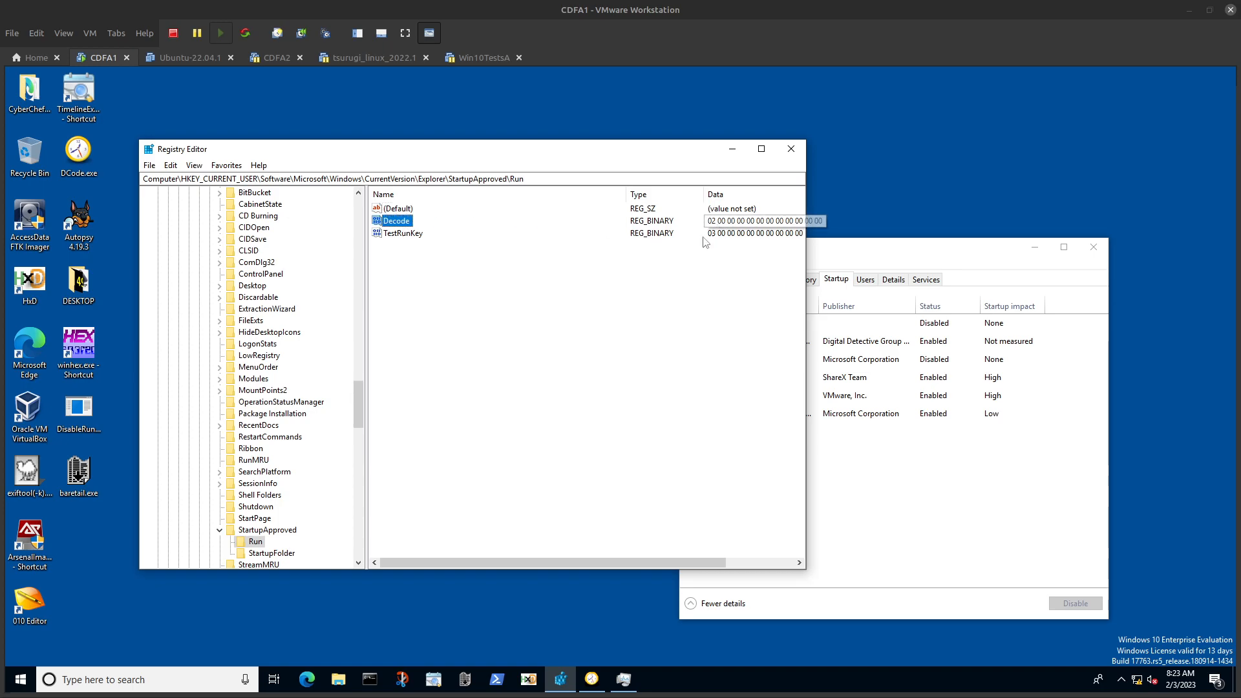
Step: Disable the Hex/Numeric Value Date Time startup entry from Digital Detective Group in Task Manager
click(895, 347)
right_click(896, 347)
click(912, 355)
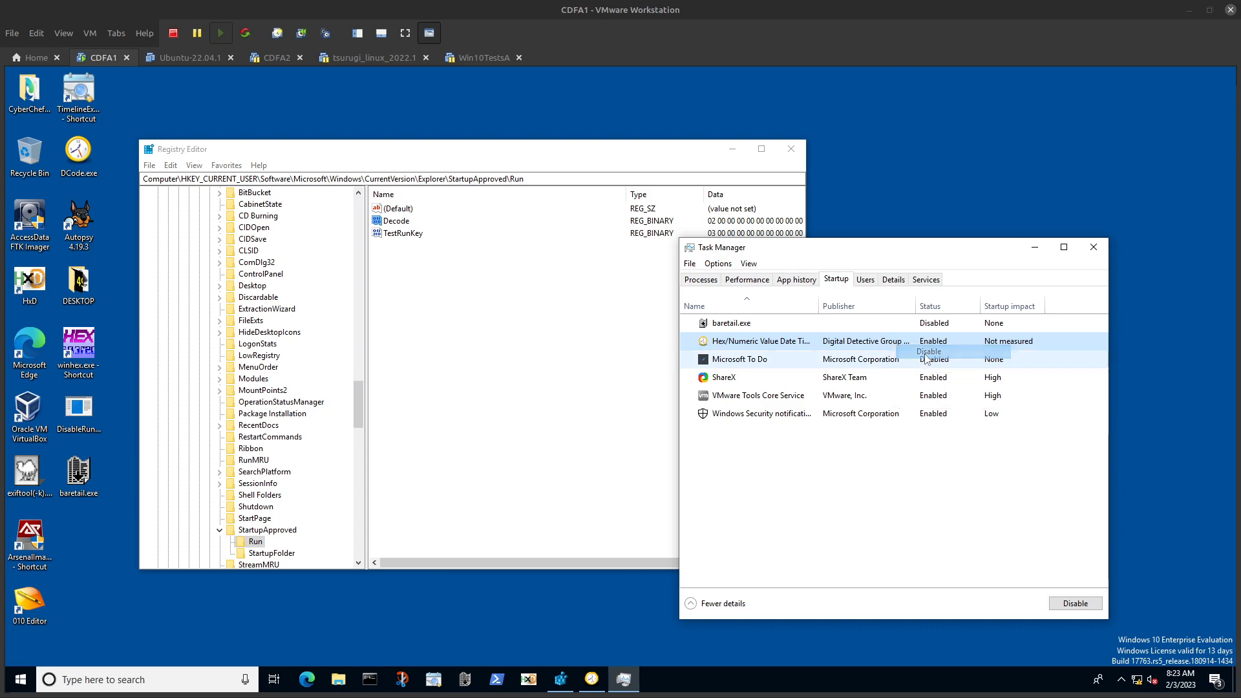
Step: Refresh the StartupApproved\Run values in a widened Registry Editor and inspect the Decode value's binary data without editing it
click(405, 338)
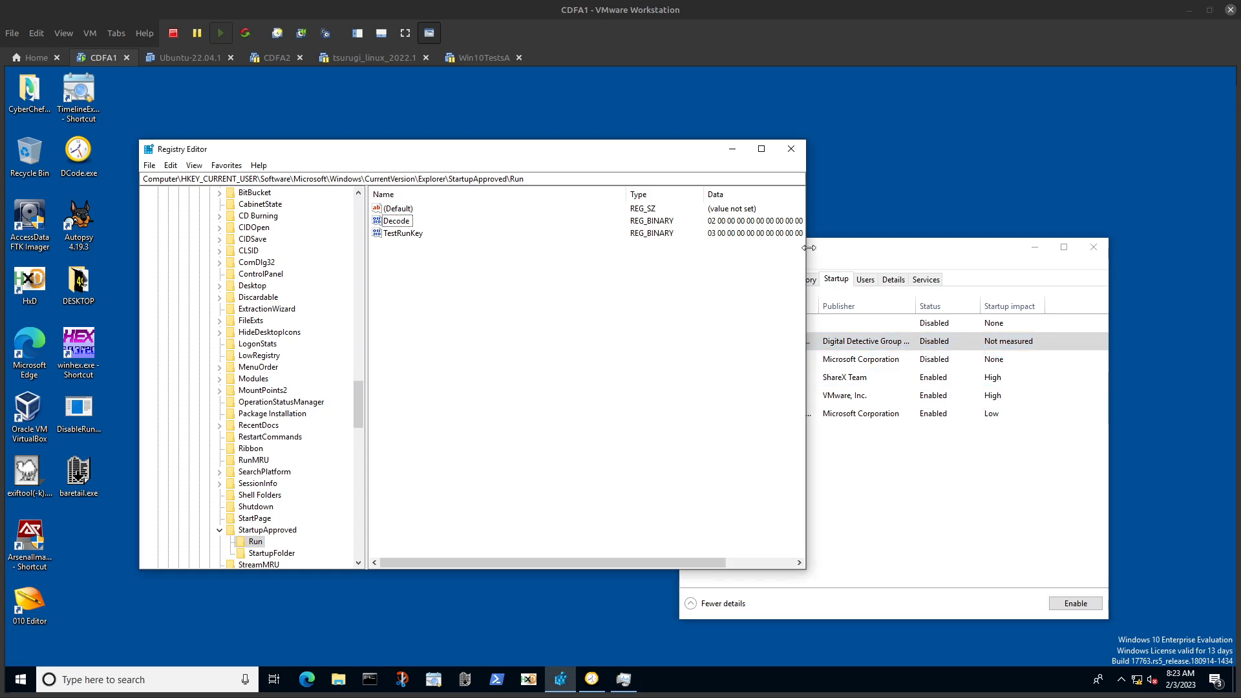
drag(806, 249, 929, 259)
key(F5)
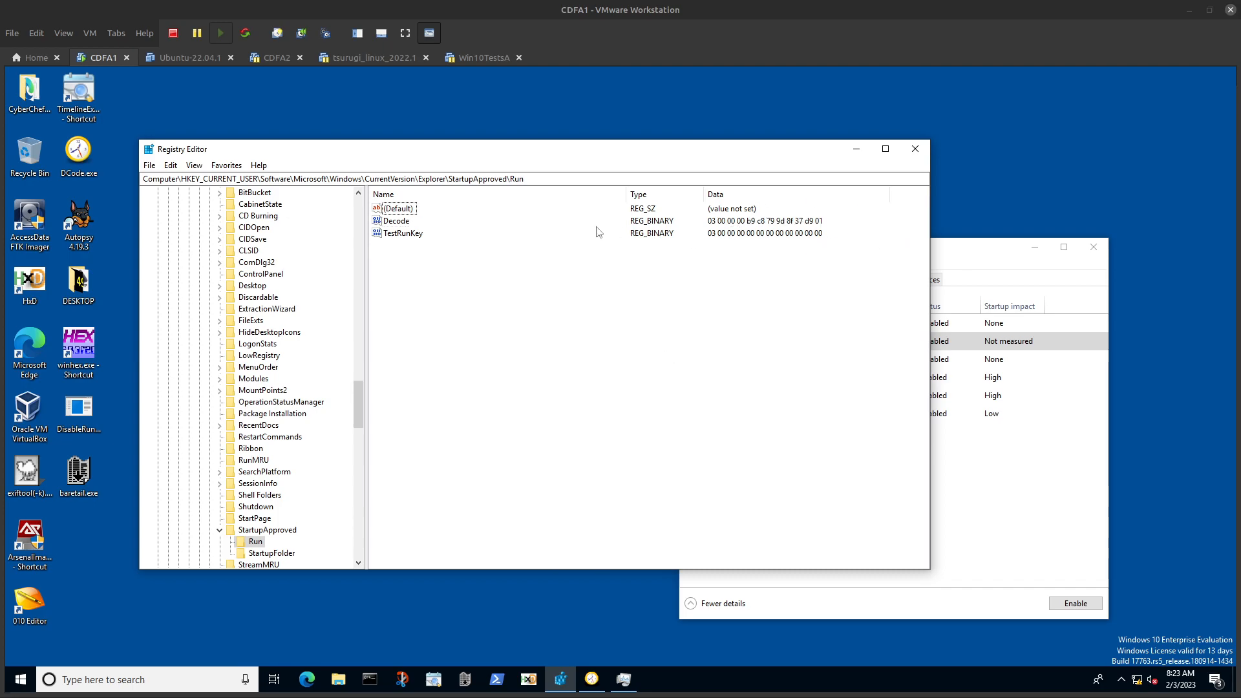
double_click(389, 223)
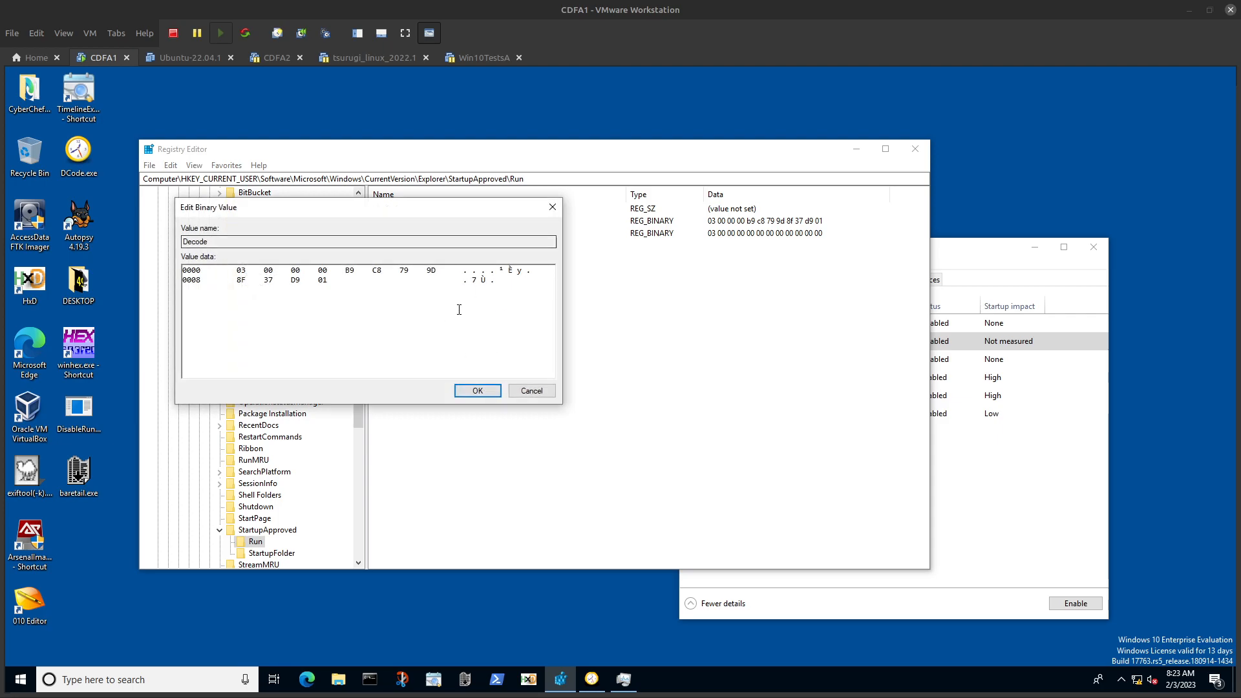
click(527, 388)
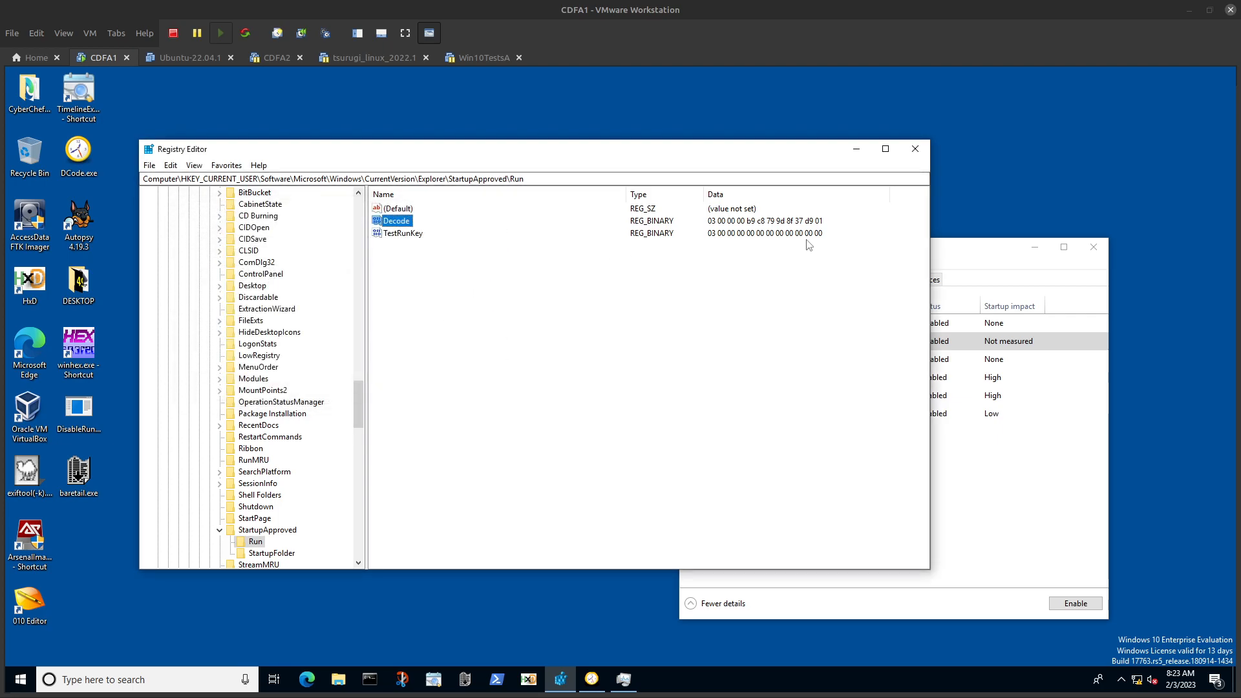
Step: Close Registry Editor and sign the user out of Windows
click(917, 149)
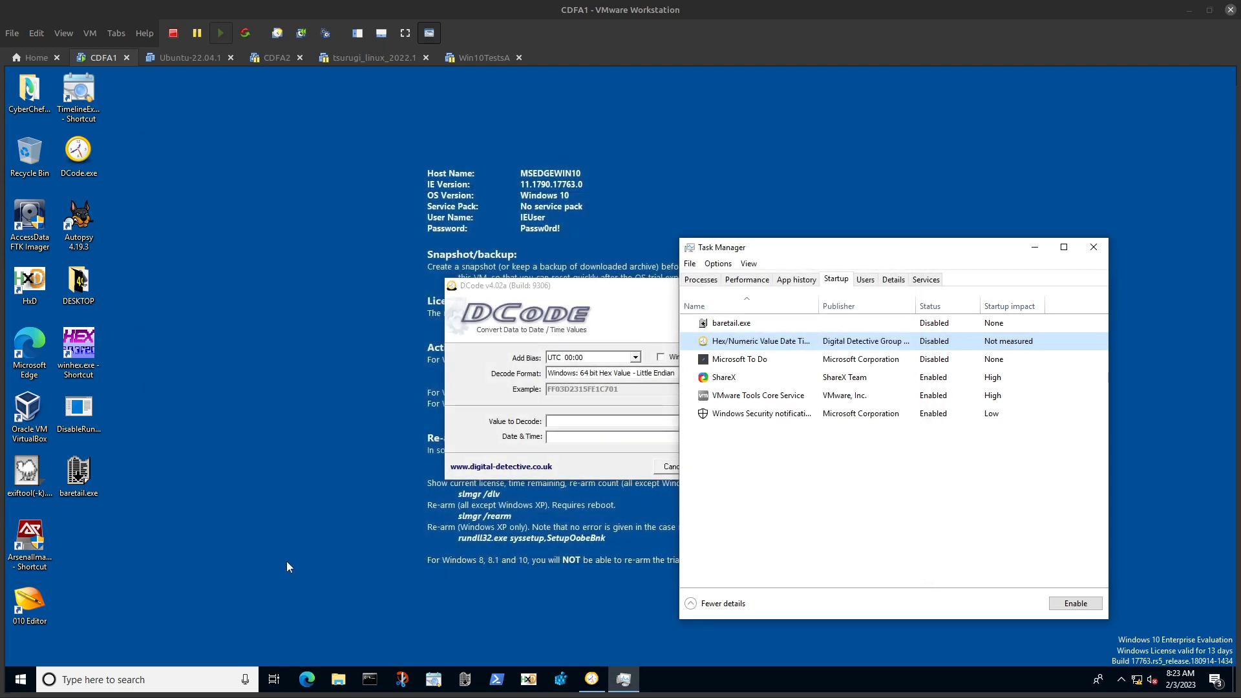
click(20, 679)
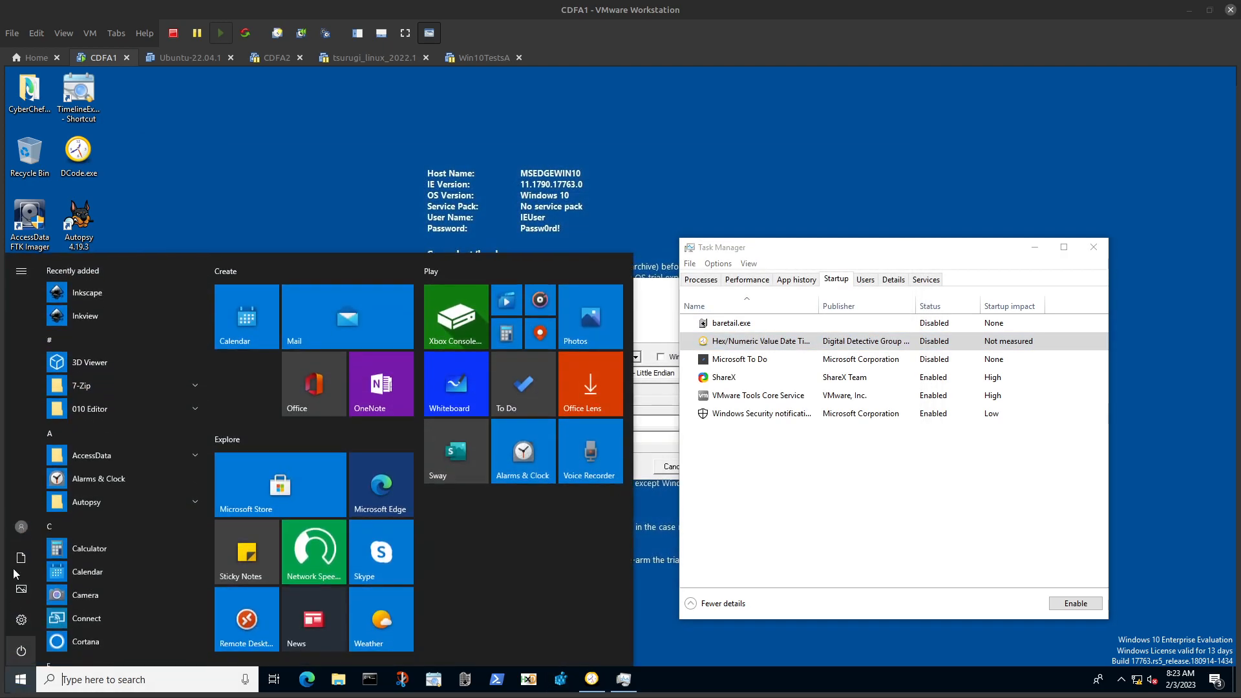
click(22, 527)
click(77, 435)
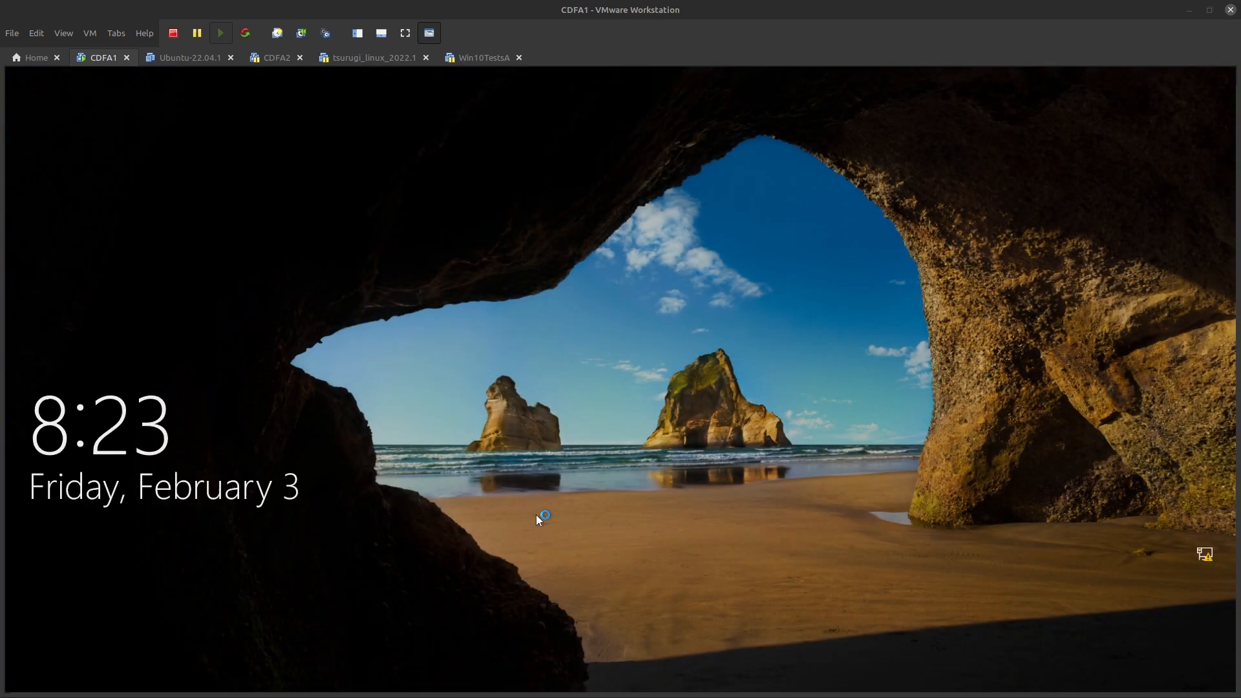
Step: Sign in to Windows again with the account password and close the licence expiry notice
click(536, 514)
text(••••)
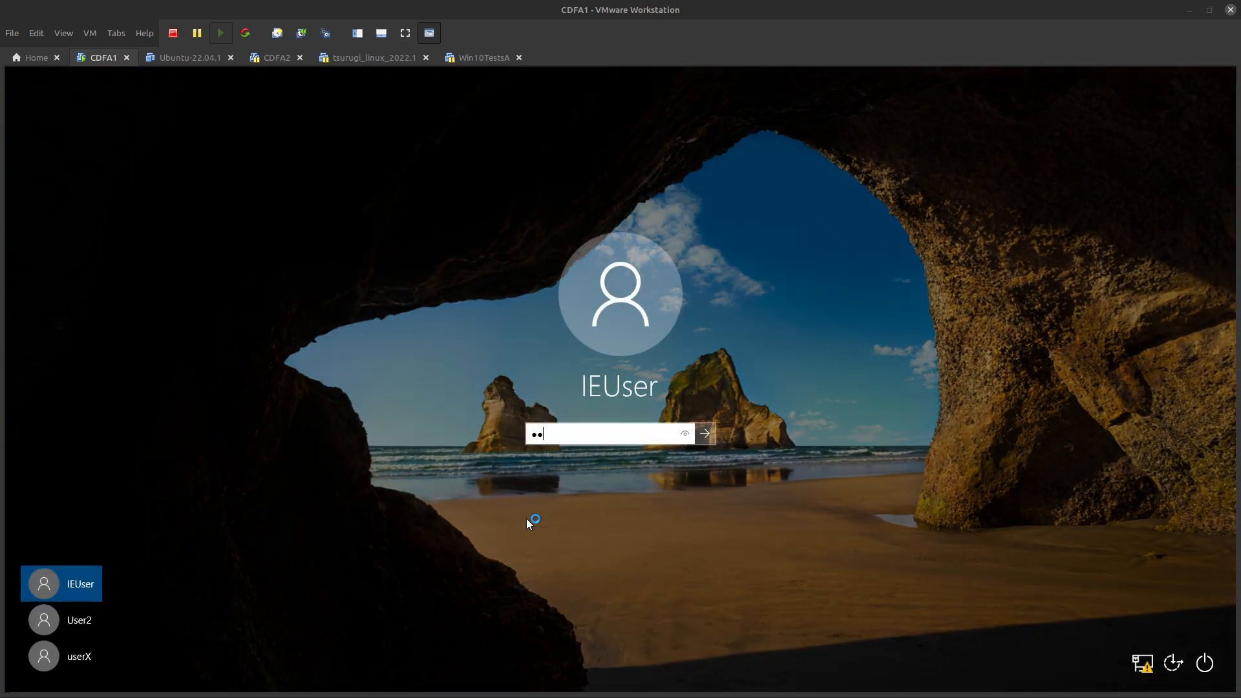
text(•••••)
key(Return)
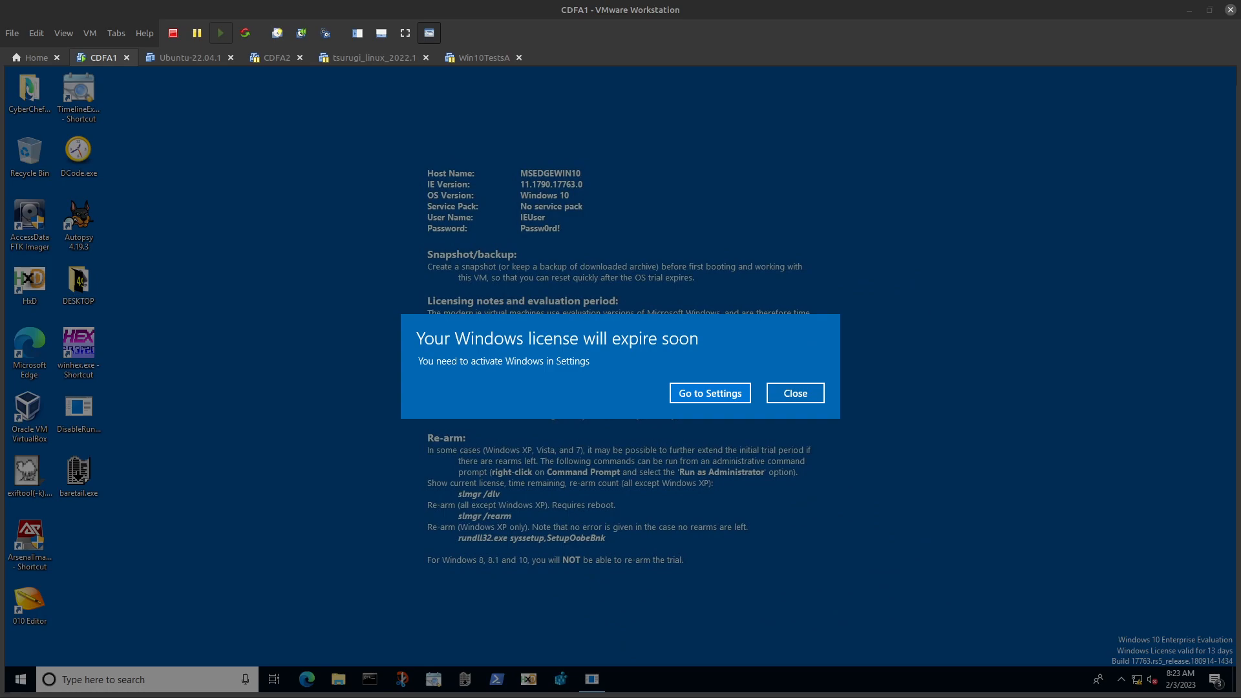
click(795, 393)
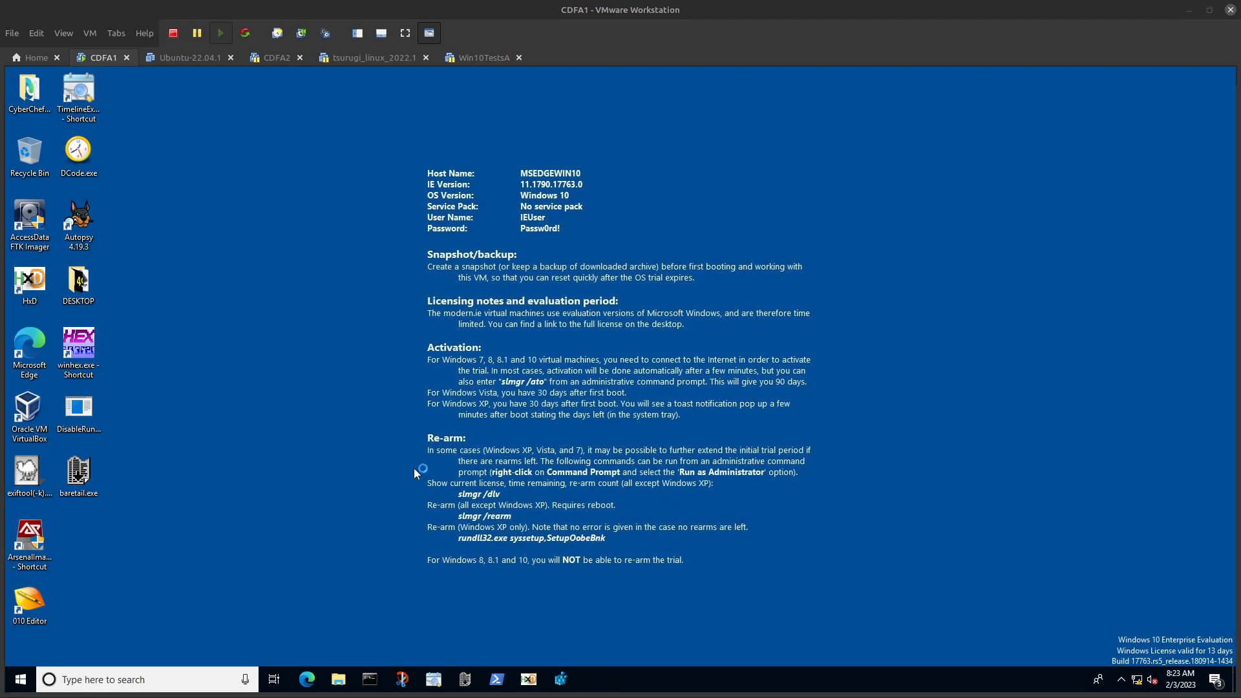
Step: Reopen Registry Editor, approving the elevation prompt, to view the StartupApproved\Run values
click(560, 678)
click(571, 452)
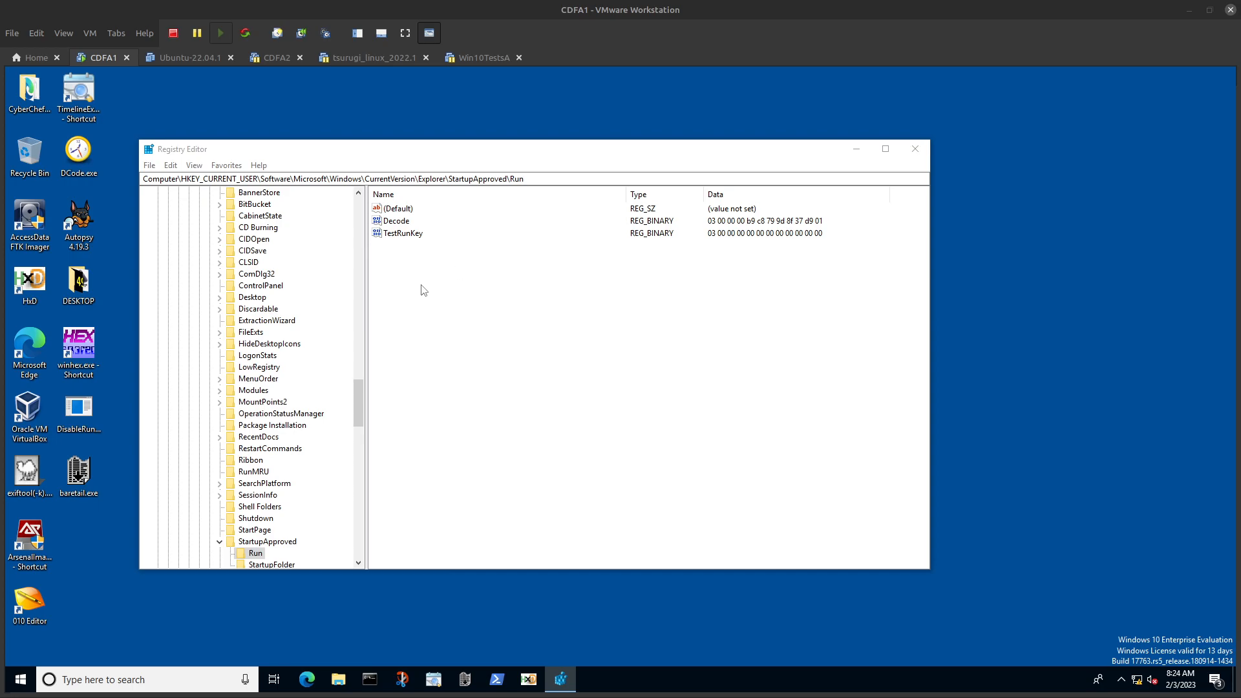
Step: Go to the USER-Run favorite in Registry Editor to view the current user's Run key values
click(221, 167)
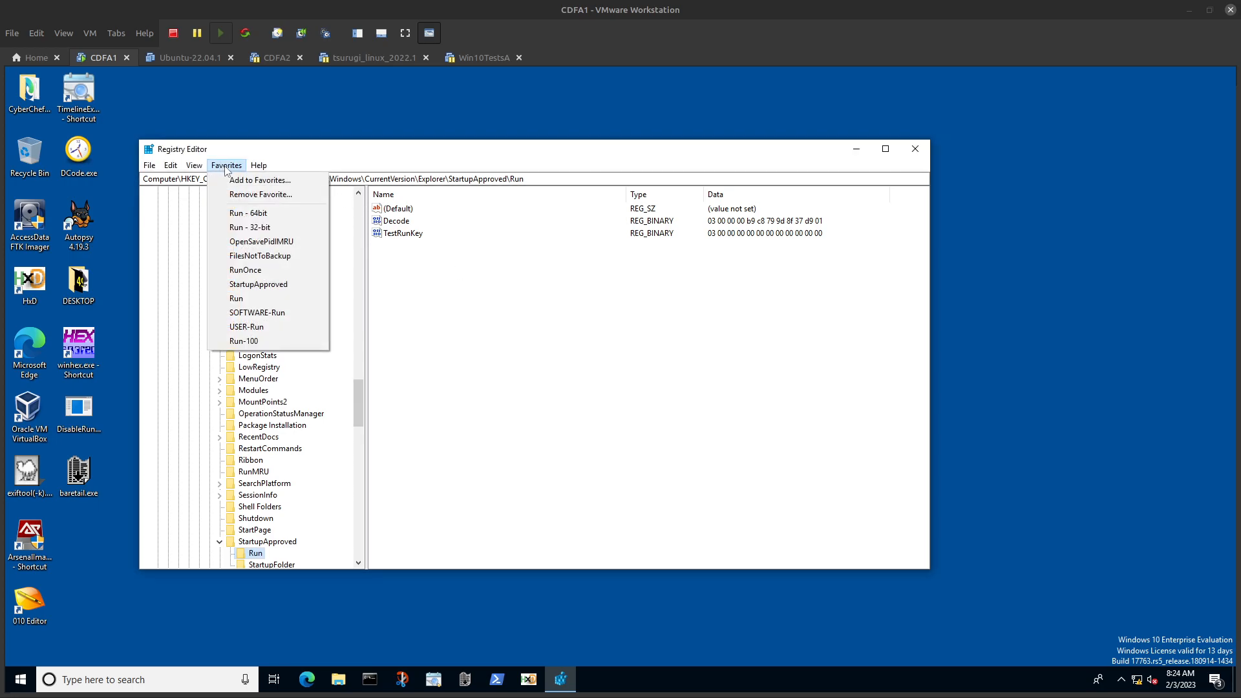
click(251, 328)
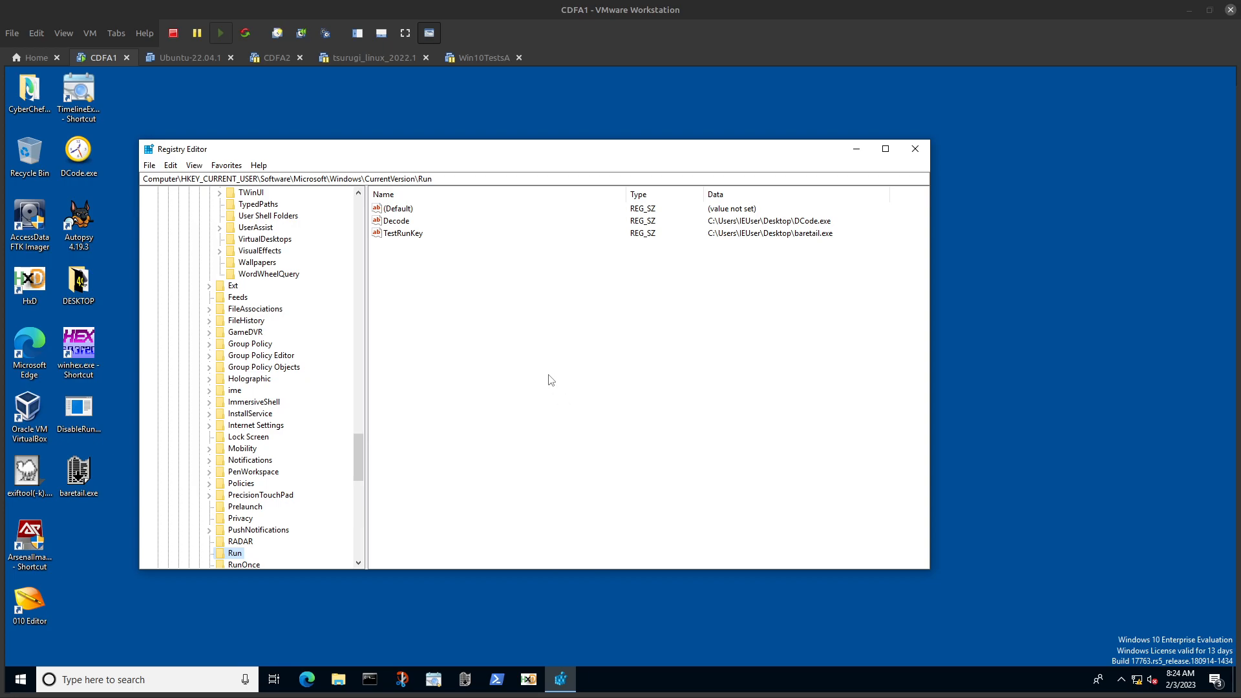
Step: Open a Command Prompt, then browse File Explorer to DFIR\RegRipper3.0-master on Tools (G:) and copy the folder's path
click(369, 677)
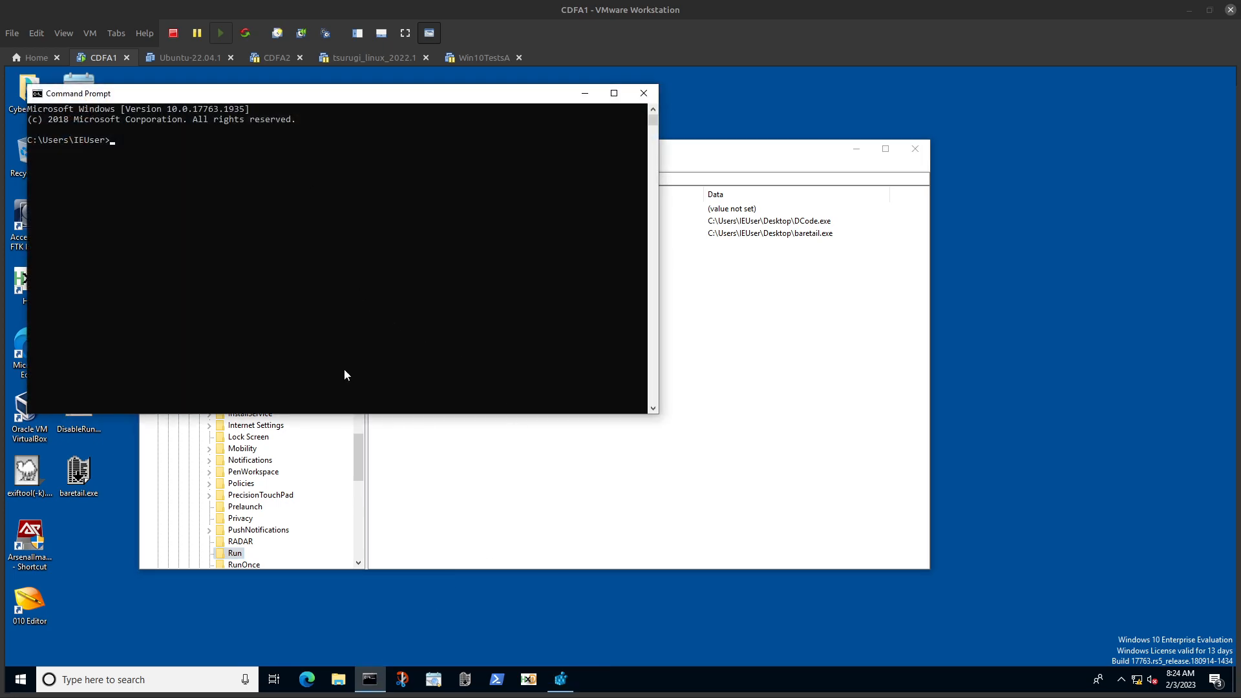
click(339, 679)
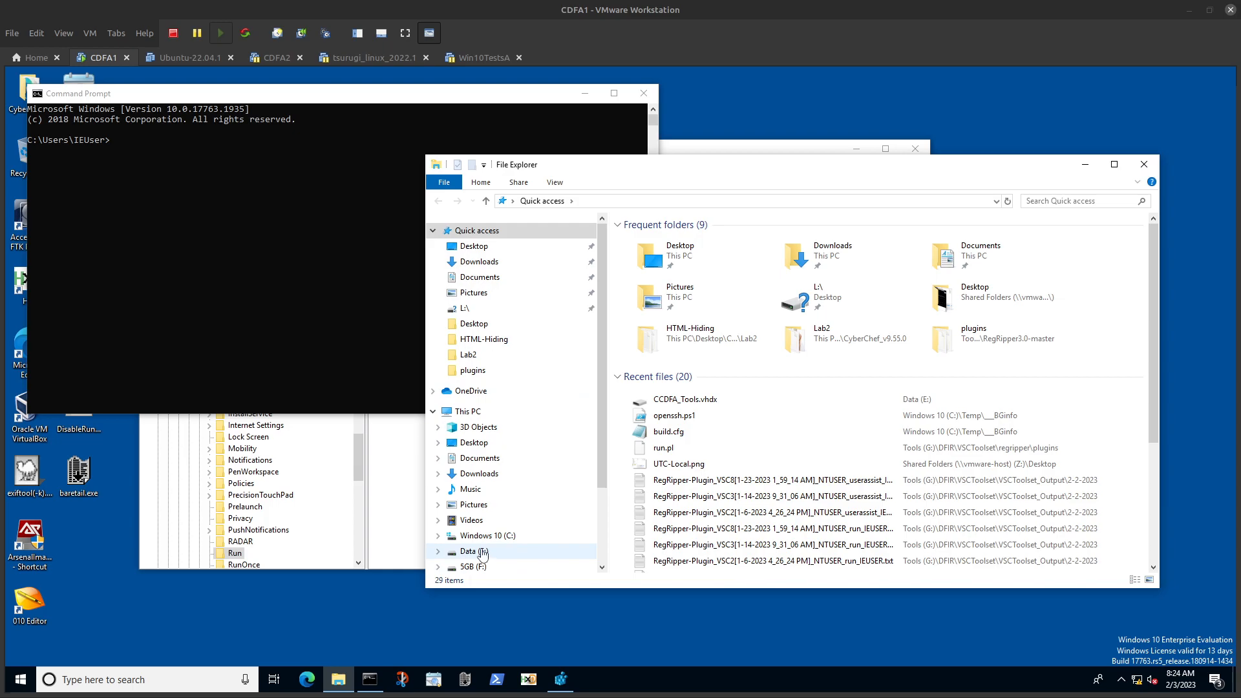
click(481, 552)
click(477, 566)
click(479, 541)
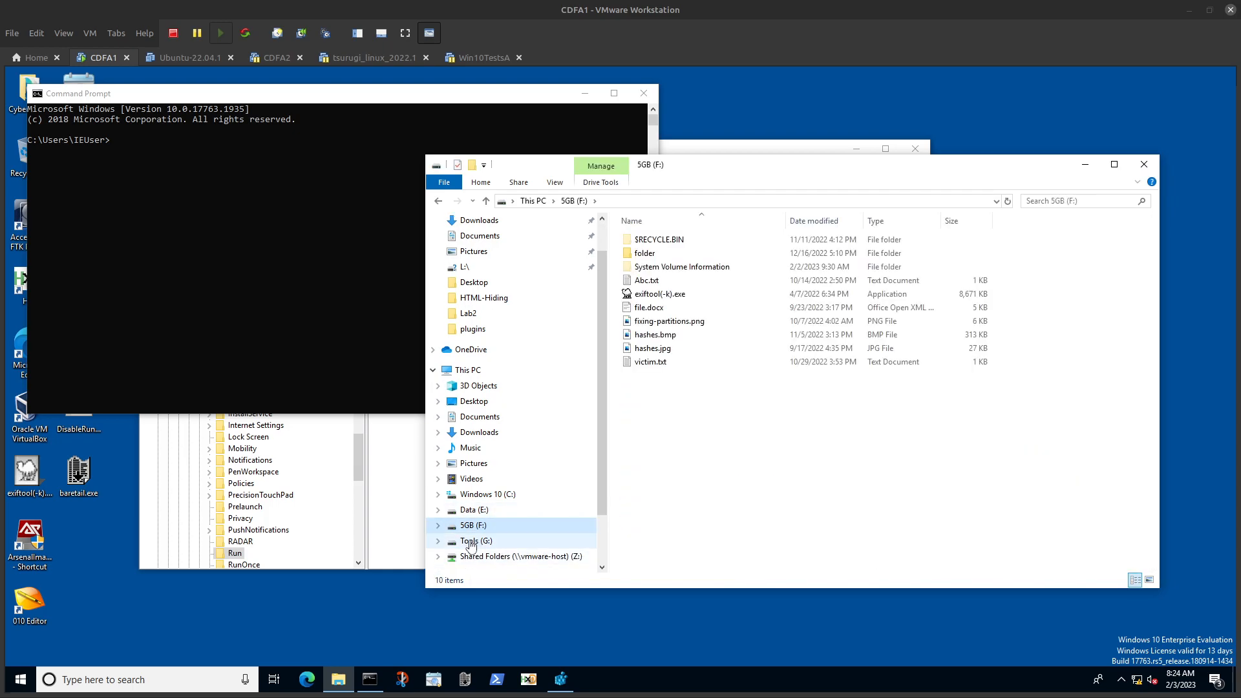
double_click(662, 269)
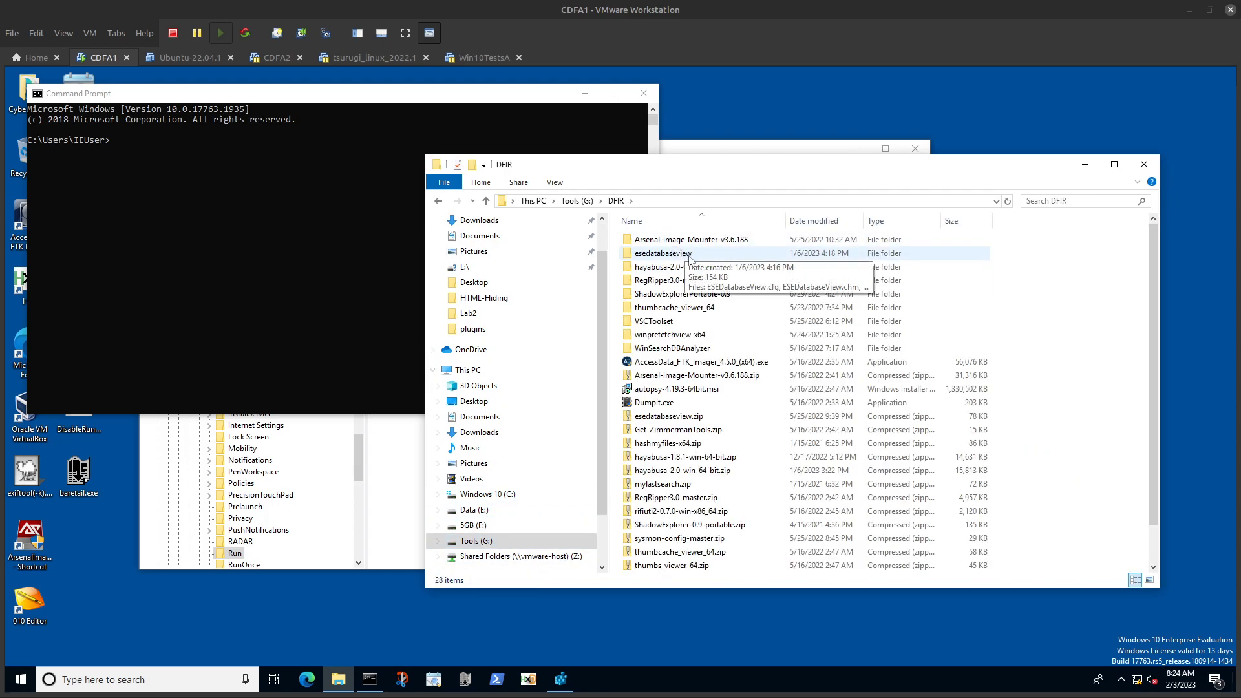
double_click(672, 286)
click(651, 206)
Step: Change the Command Prompt's working directory to G:\DFIR\RegRipper3.0-master, switch to drive G:, and begin the rip command
click(183, 239)
text(cd)
text(G:\DFIR\RegRipper3.0-master)
key(Return)
text(G:)
key(Return)
text(rip)
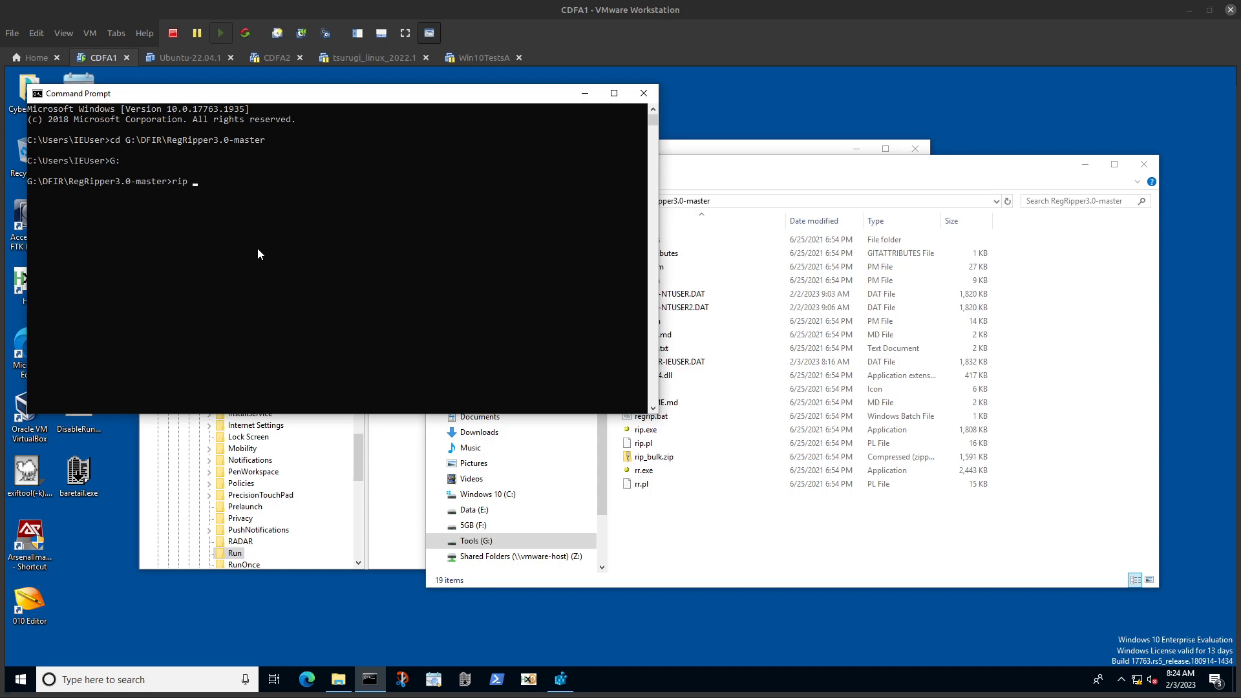
Step: Open a second Command Prompt as administrator and move its window clear of the first prompt's text
right_click(369, 679)
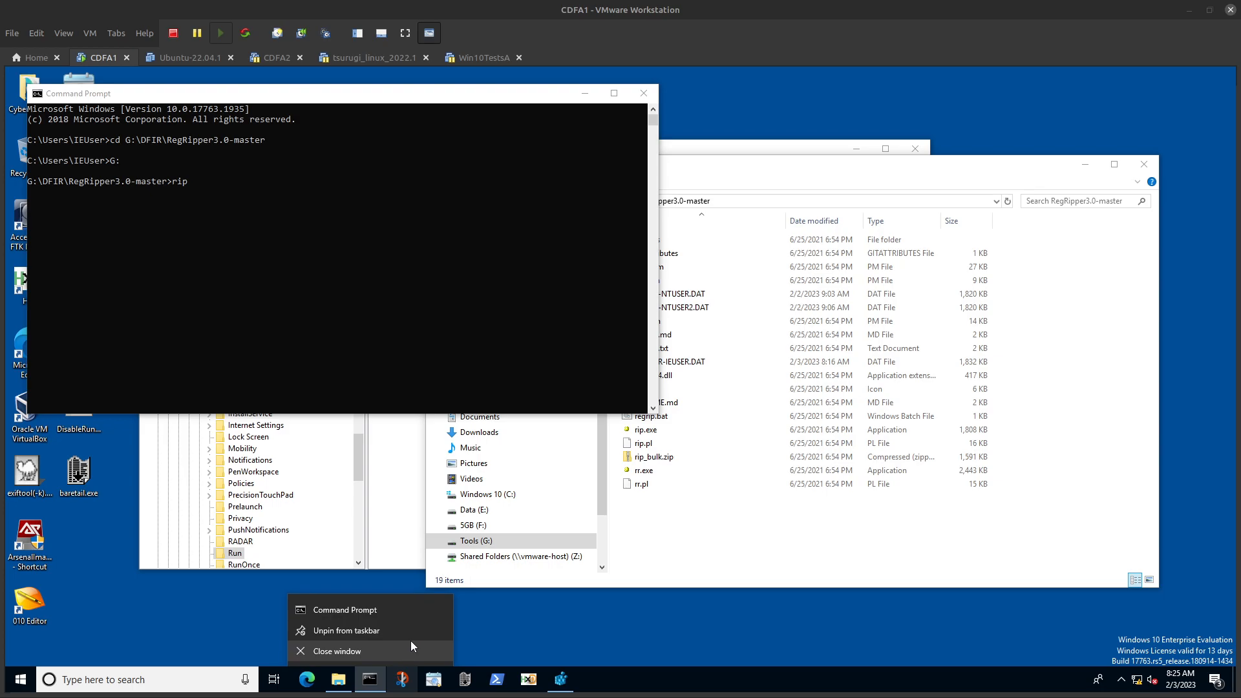
right_click(409, 598)
click(460, 539)
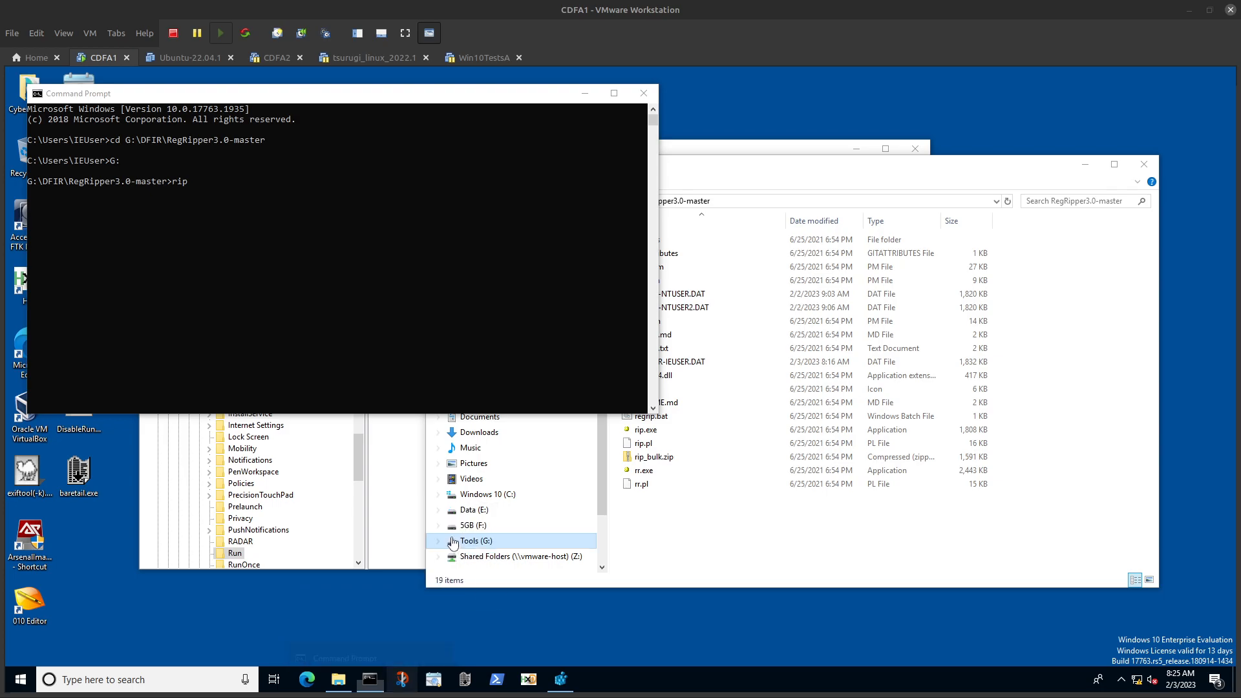
click(560, 448)
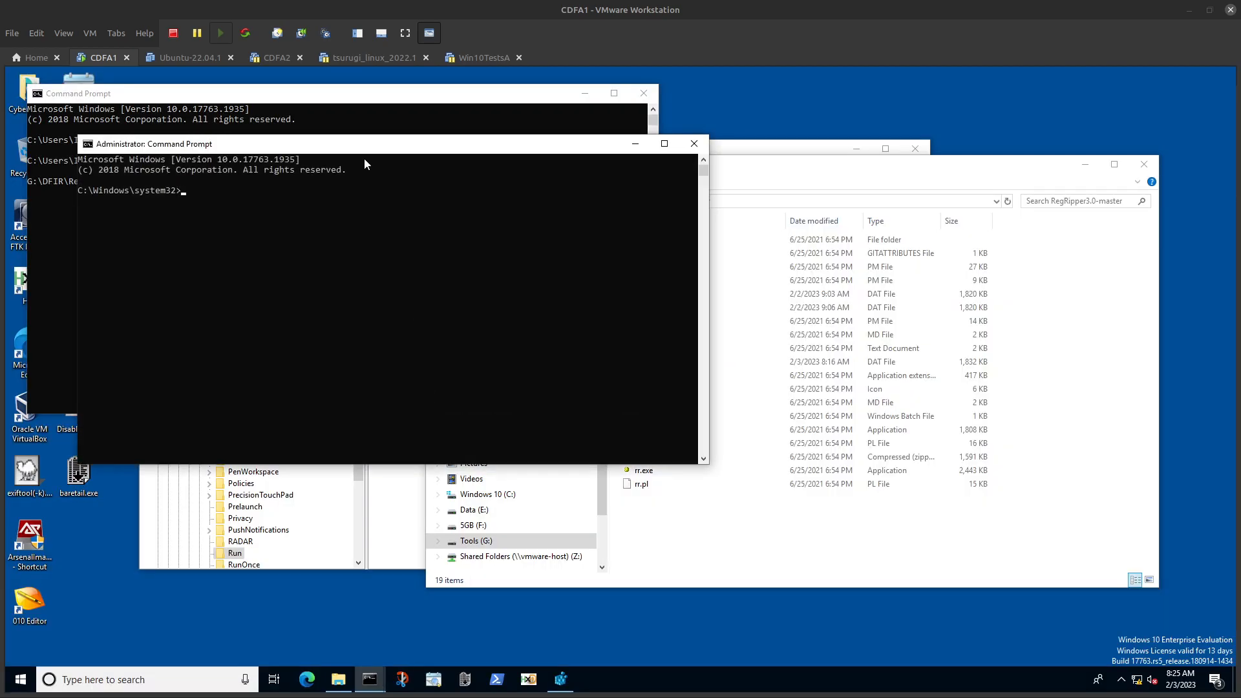
drag(388, 184, 416, 301)
Step: Change the administrator prompt's working directory to C:\Users\IEUser\Desktop
text(cd :C)
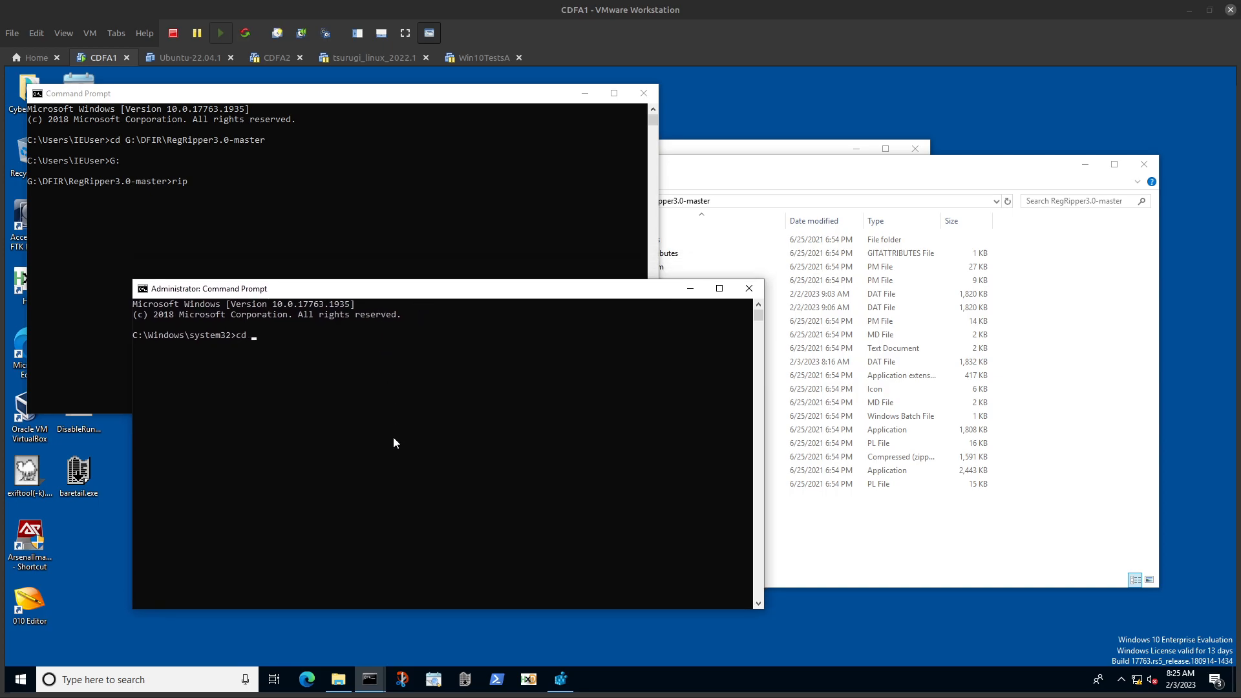
key(BackSpace)
key(BackSpace)
text(C:\Users\IEUser\Desktop)
key(Return)
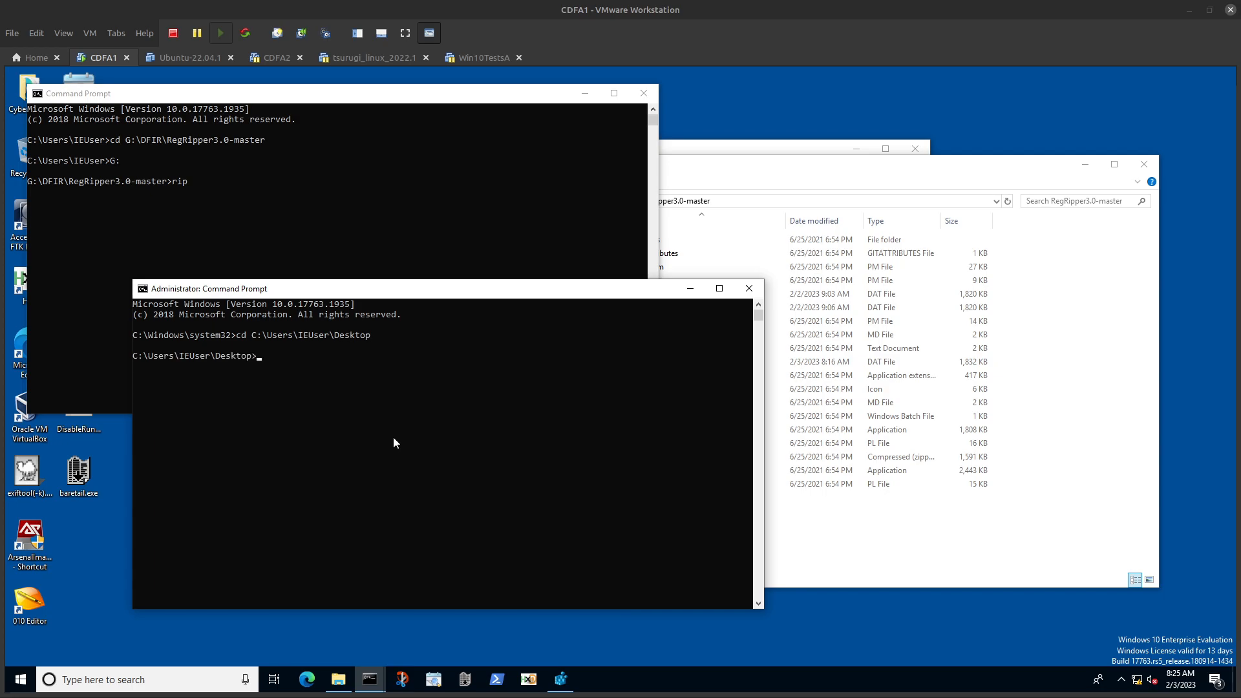
Step: Look up the current account's SID with whoami /user in the administrator prompt
text(reg s)
key(BackSpace)
key(BackSpace)
key(BackSpace)
key(BackSpace)
key(BackSpace)
text(whoami /user)
key(Return)
Step: Export the user's registry hive with reg save from HKU and the account's SID to NTUSER-IEUSER.DAT on the desktop
text(re)
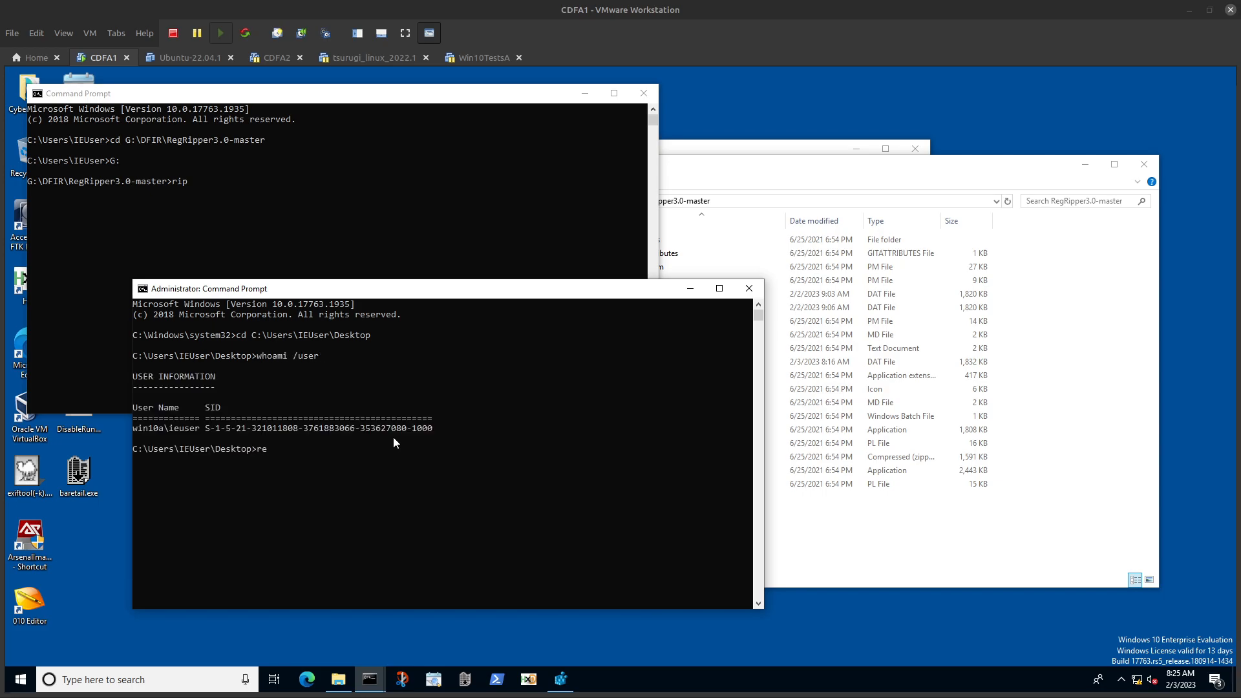
text(g save HKU\)
drag(205, 428, 433, 428)
right_click(379, 433)
right_click(379, 433)
text(NTUSER-IE)
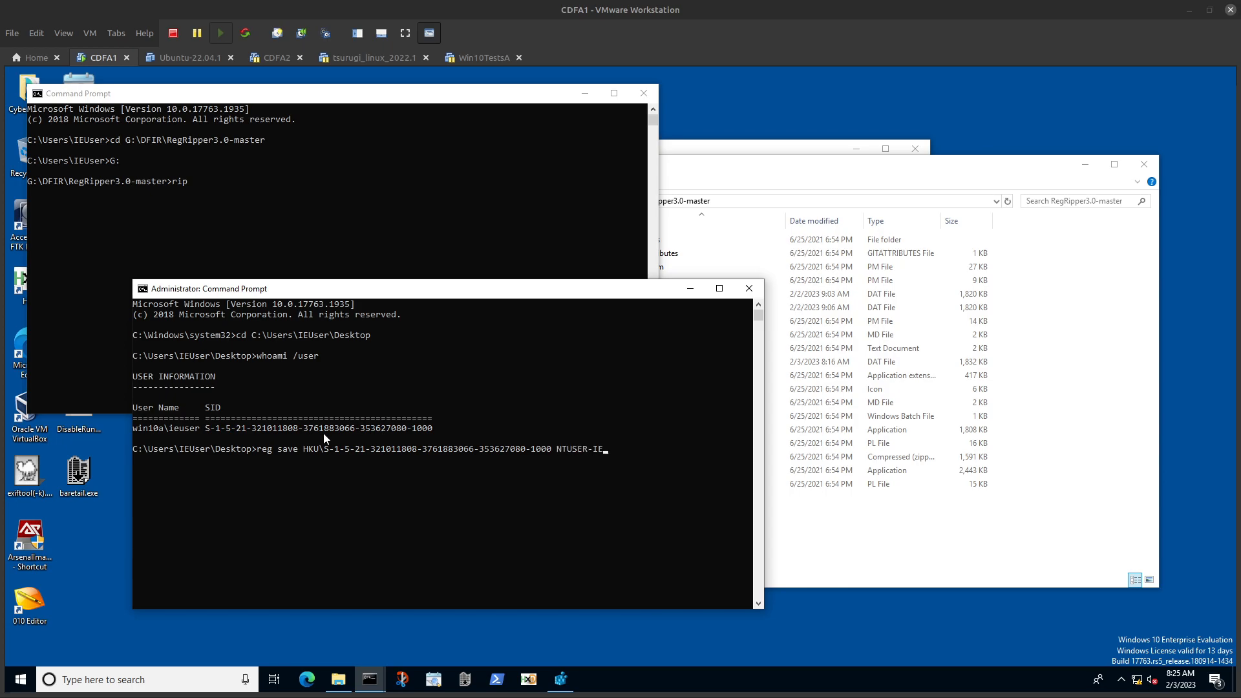
text(USER.DAT)
key(Return)
key(Return)
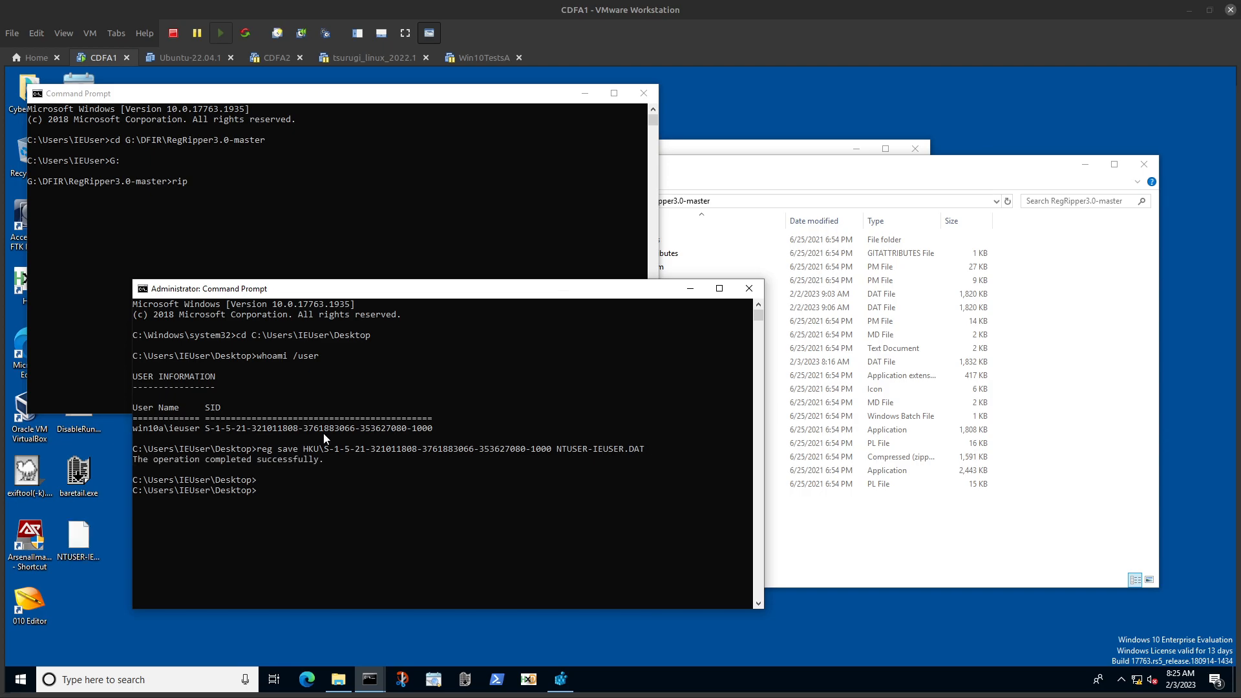
Step: Run rip.exe -r C:\Users\IEUser\Desktop\NTUSER-IEUSER.DAT -p run in the RegRipper prompt, with its window maximized
click(397, 204)
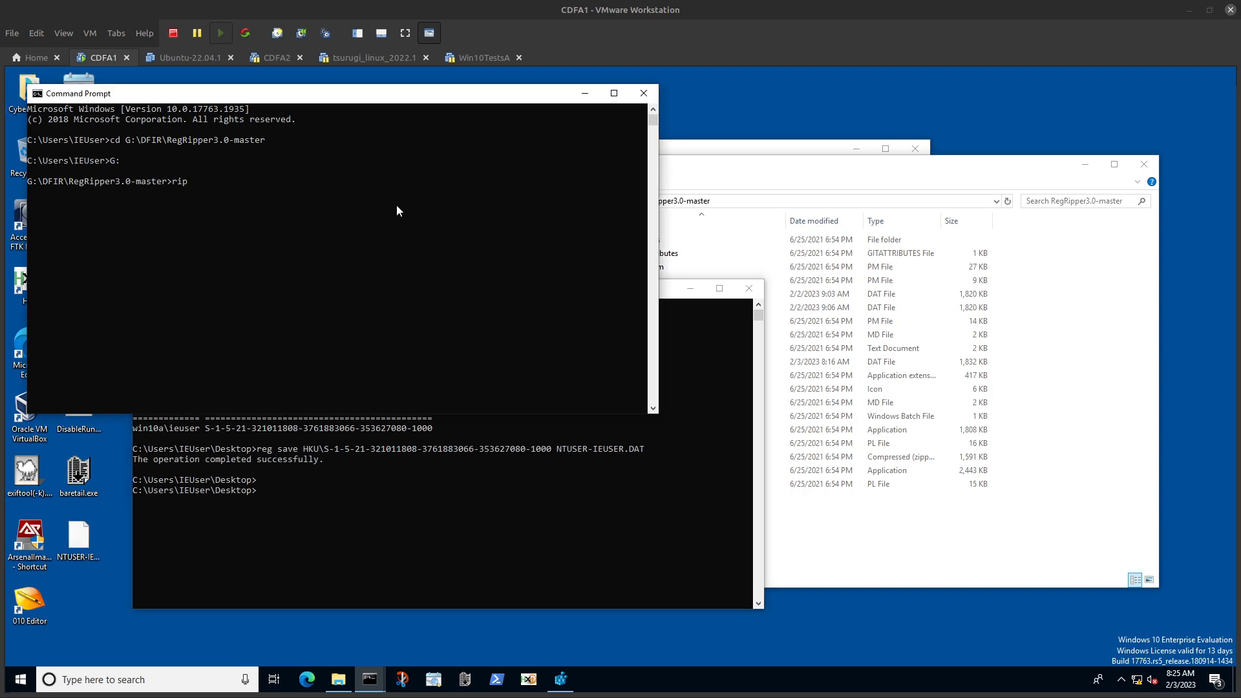
key(Tab)
key(Return)
text(rip.exe )
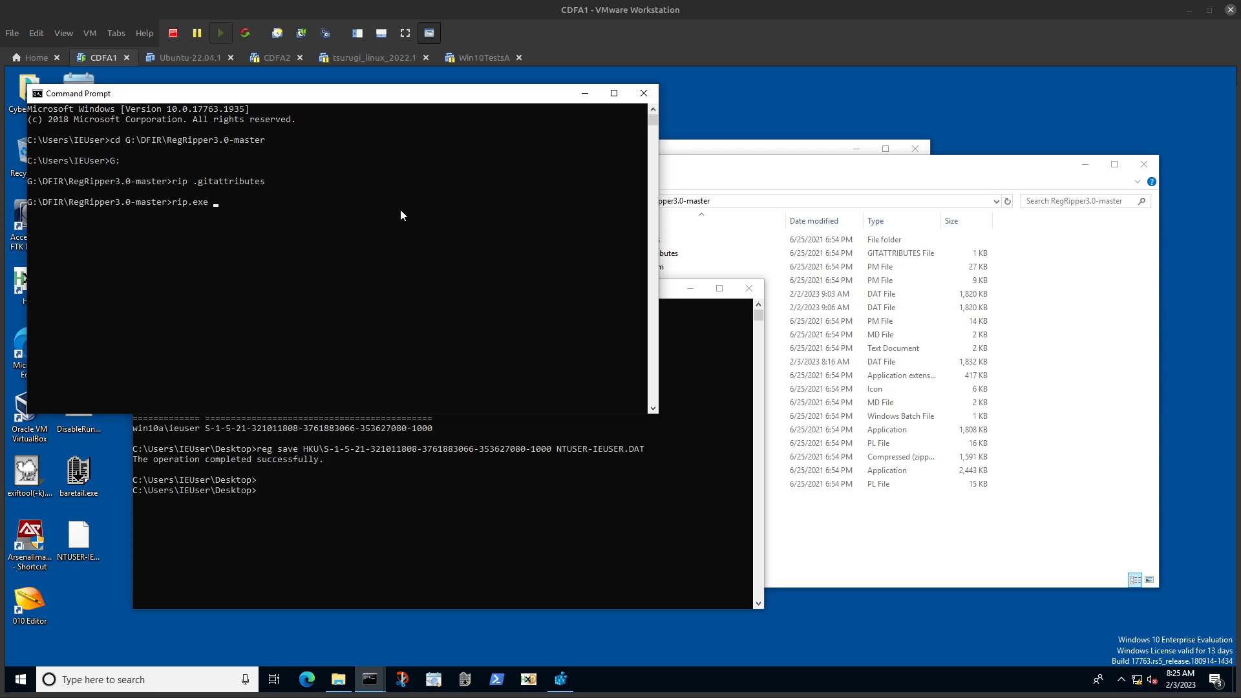
text(-r C:\Users\IEUser\Desktop\NTUSER-IEUSER.DAT -p run)
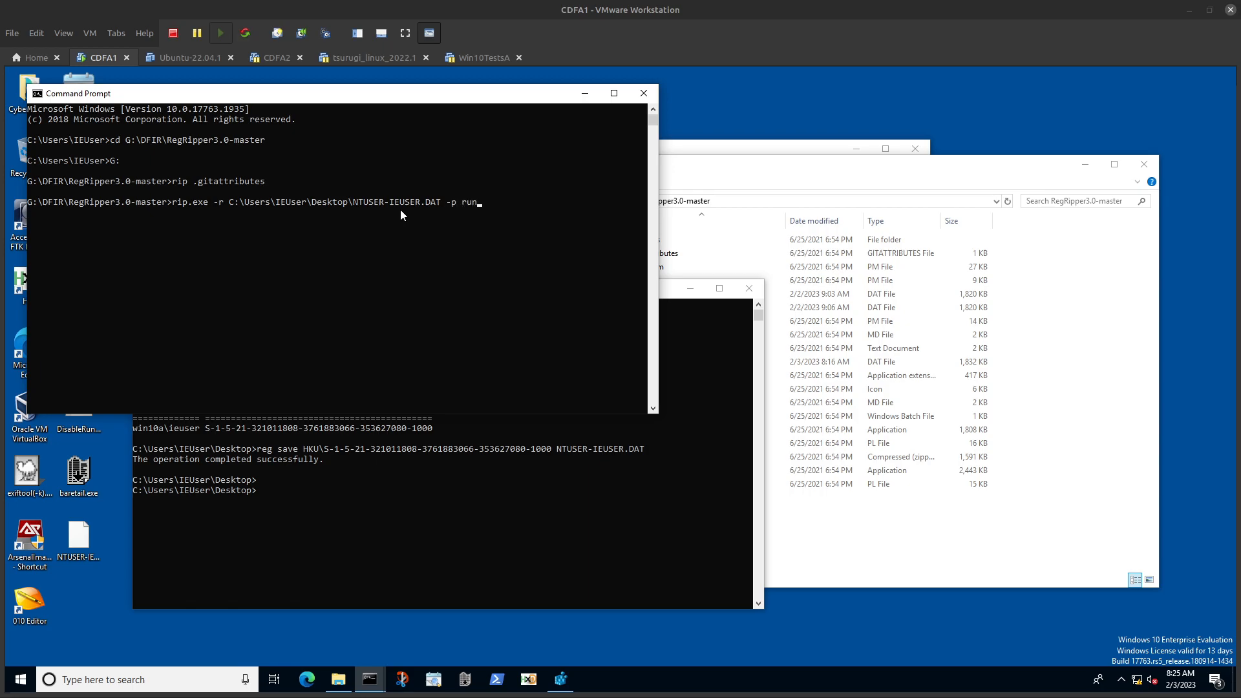
click(614, 93)
key(Return)
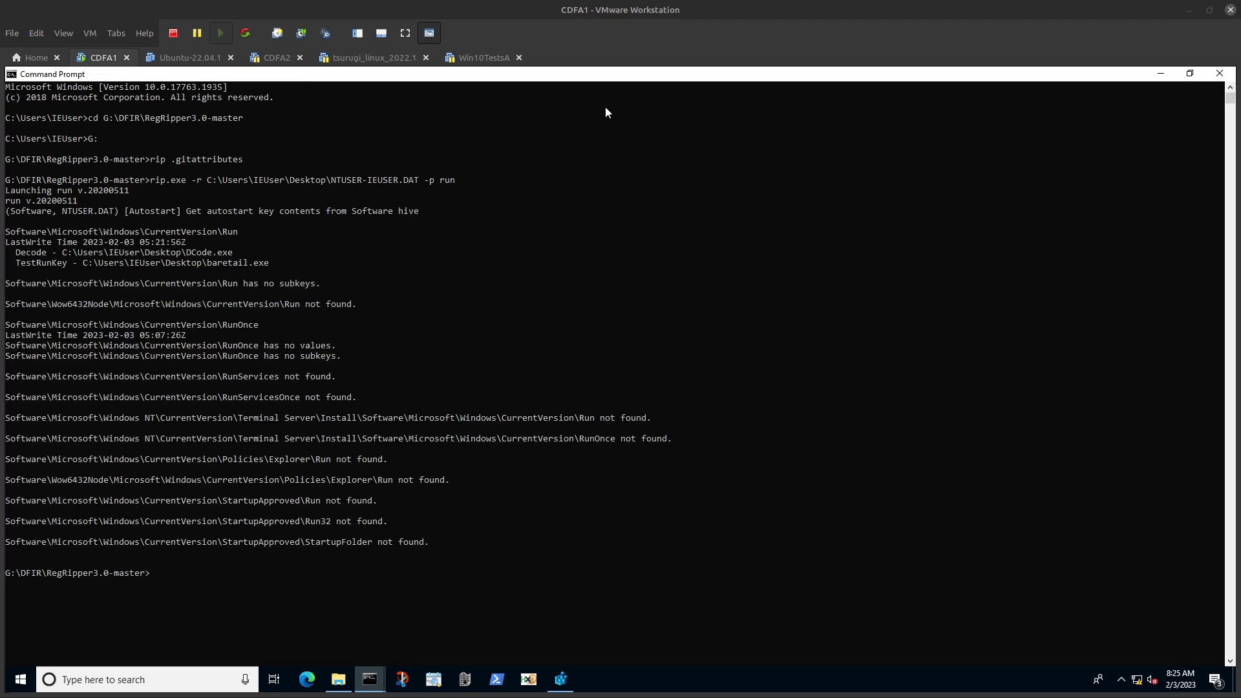
Step: Examine the plugin output, highlighting the Decode and TestRunKey entries and checking the StartupApproved\Run line
click(18, 253)
drag(23, 259, 272, 264)
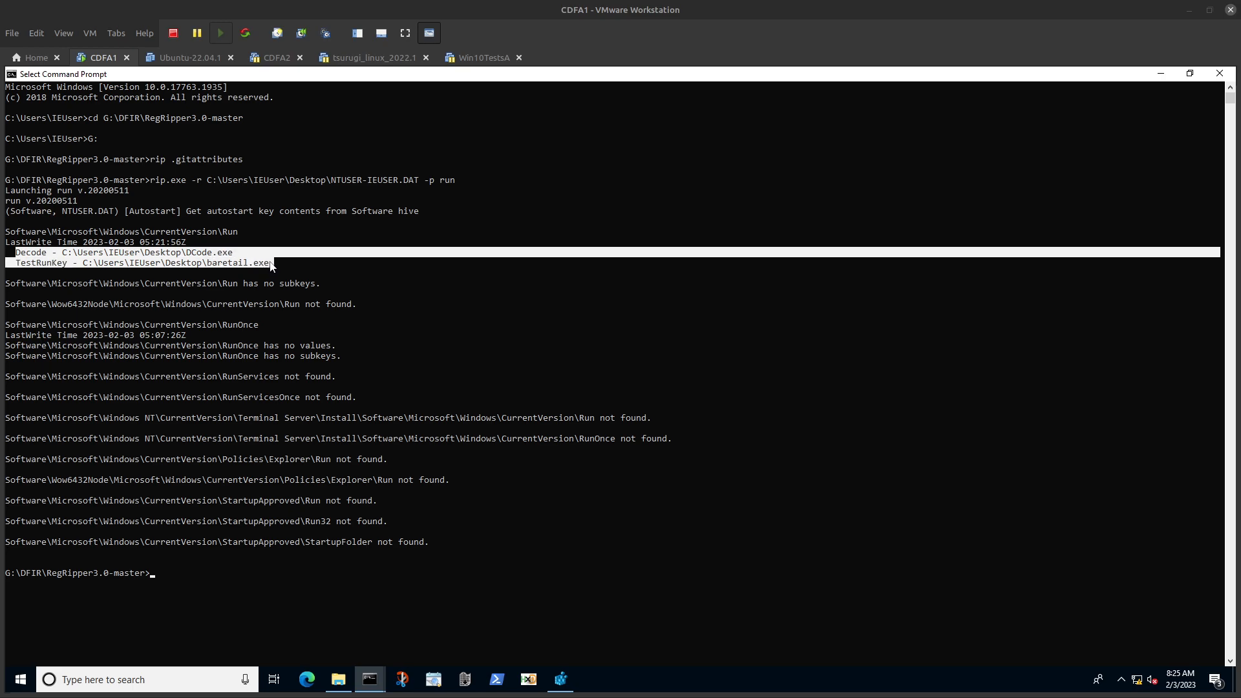
drag(180, 510, 278, 510)
click(277, 506)
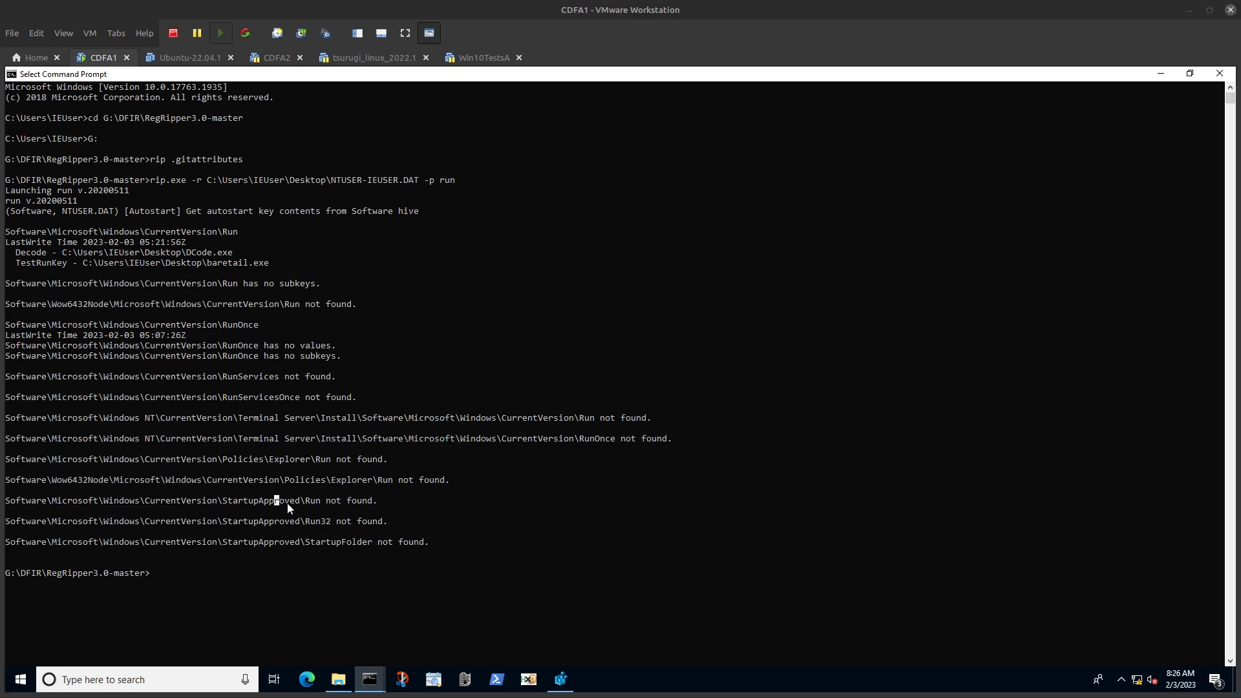
Step: Switch to Registry Editor, view the StartupApproved favorite's Run values, and move the window to compare with the plugin output
click(560, 684)
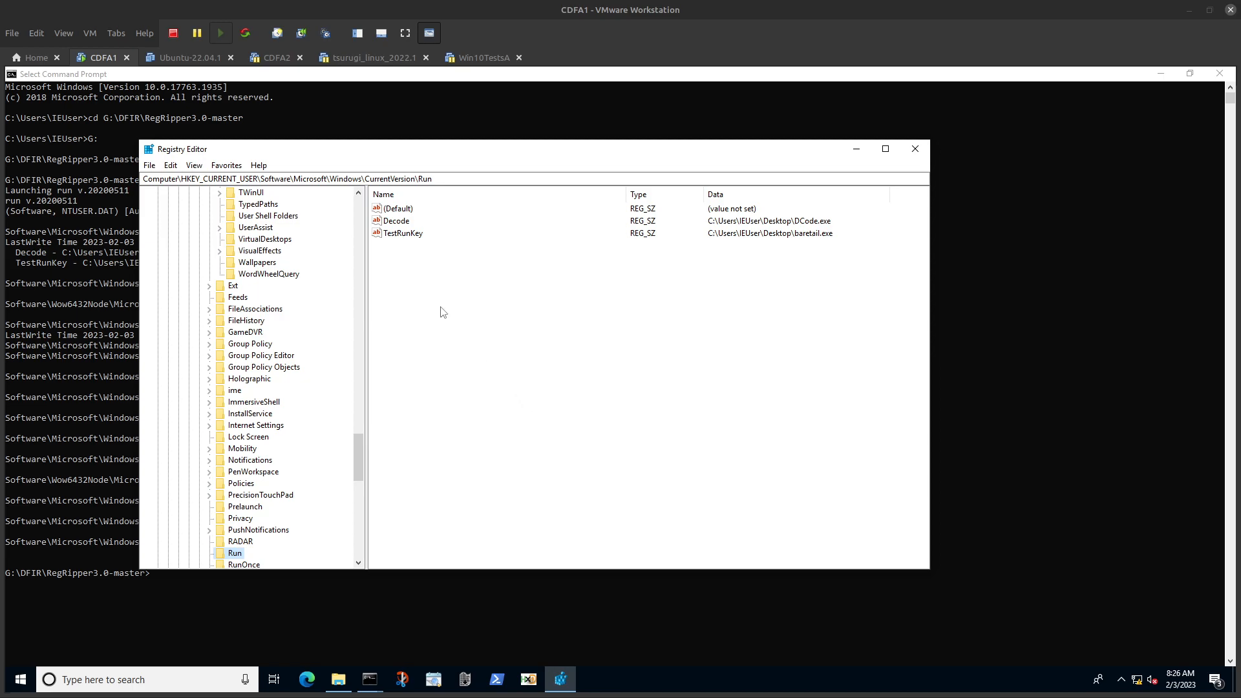
click(229, 166)
click(259, 285)
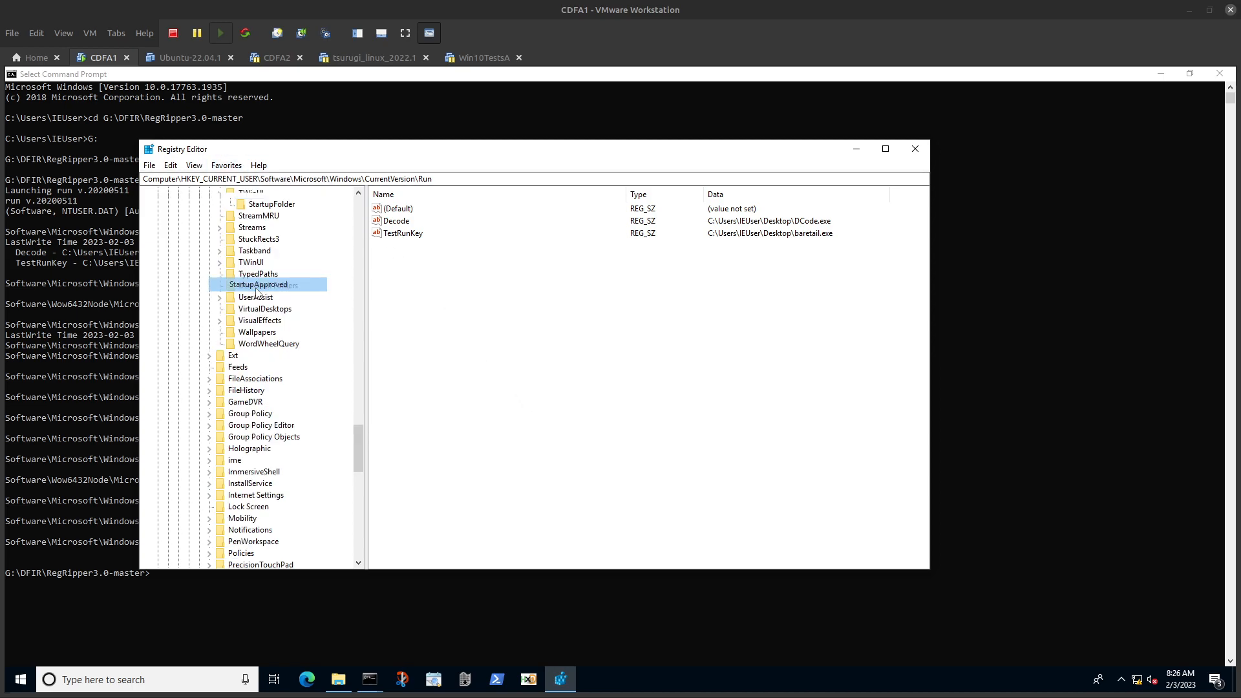
drag(449, 163, 572, 123)
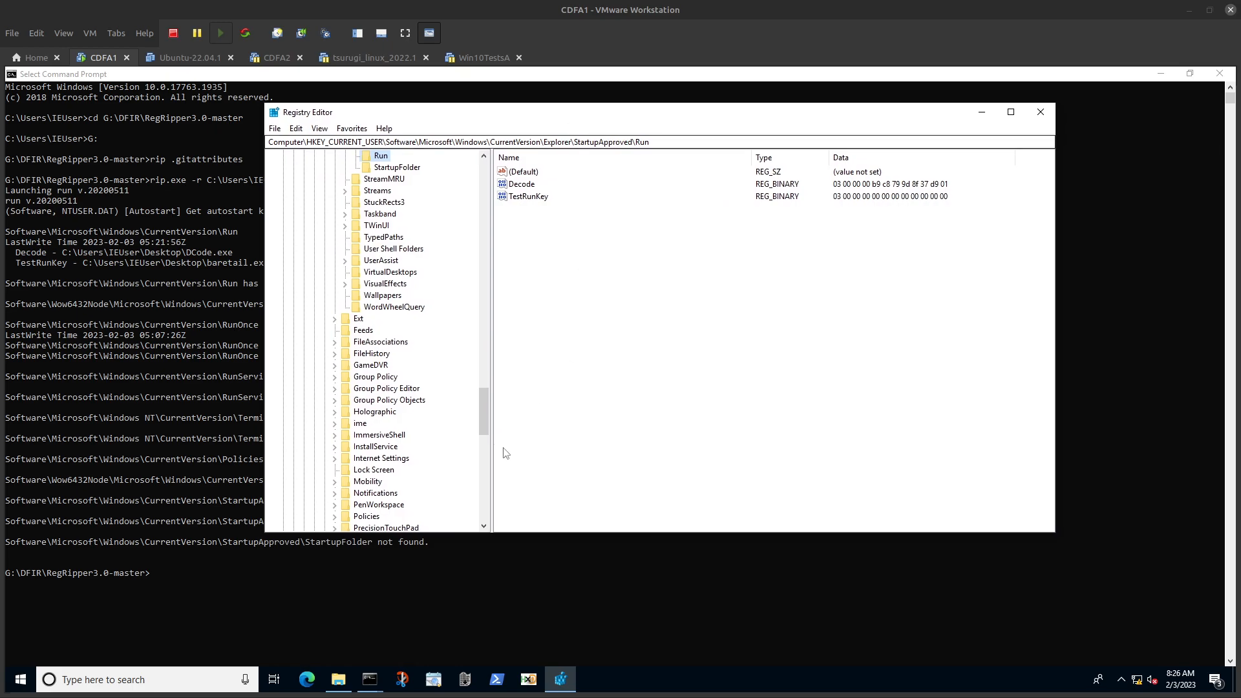
Step: Open the run.pl script from RegRipper's plugins folder in Notepad
click(339, 680)
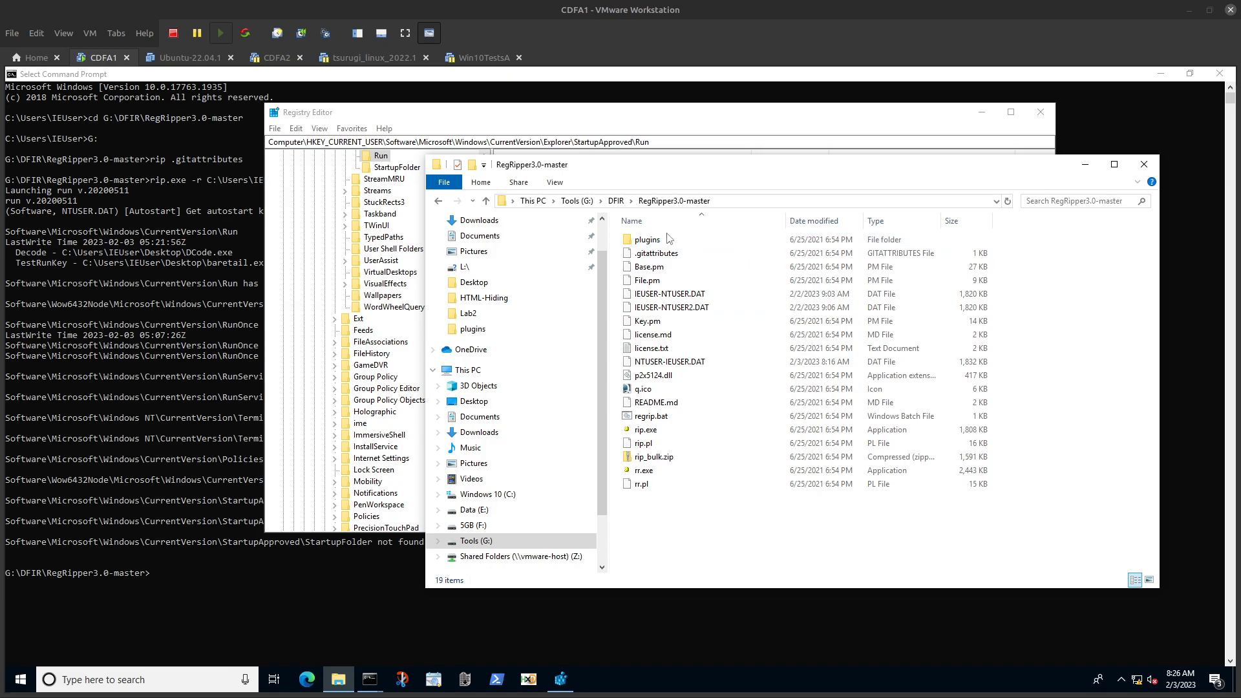
text(run)
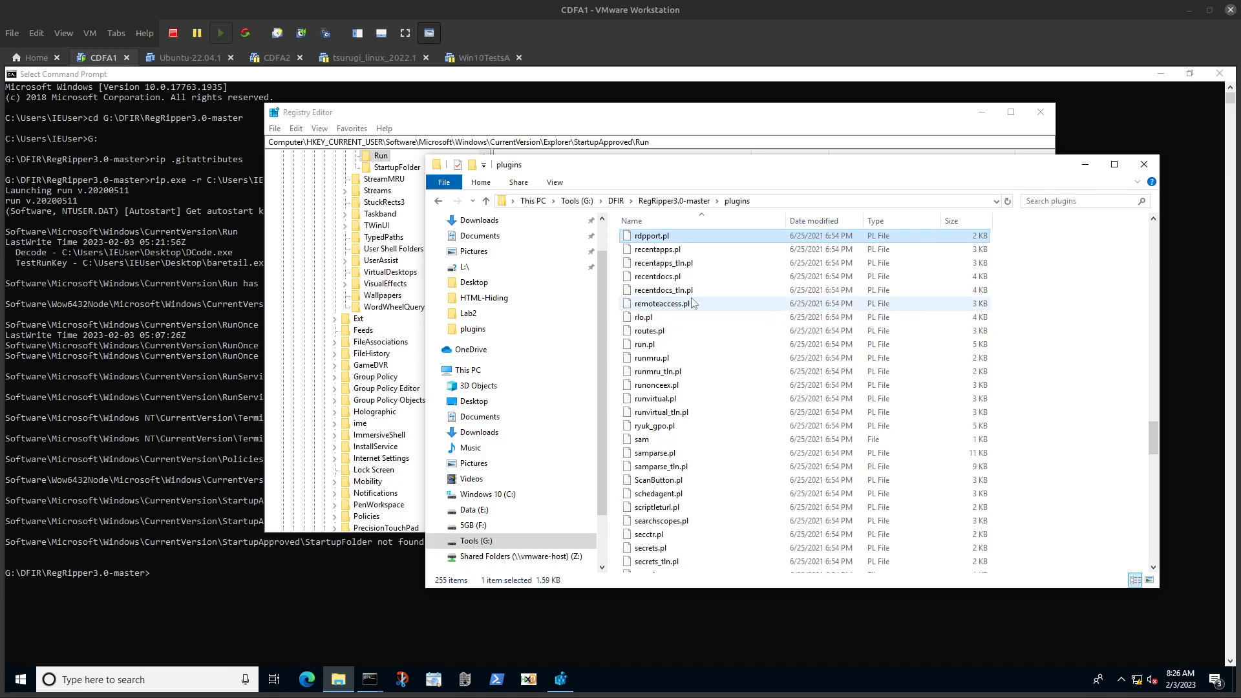
right_click(646, 345)
click(694, 383)
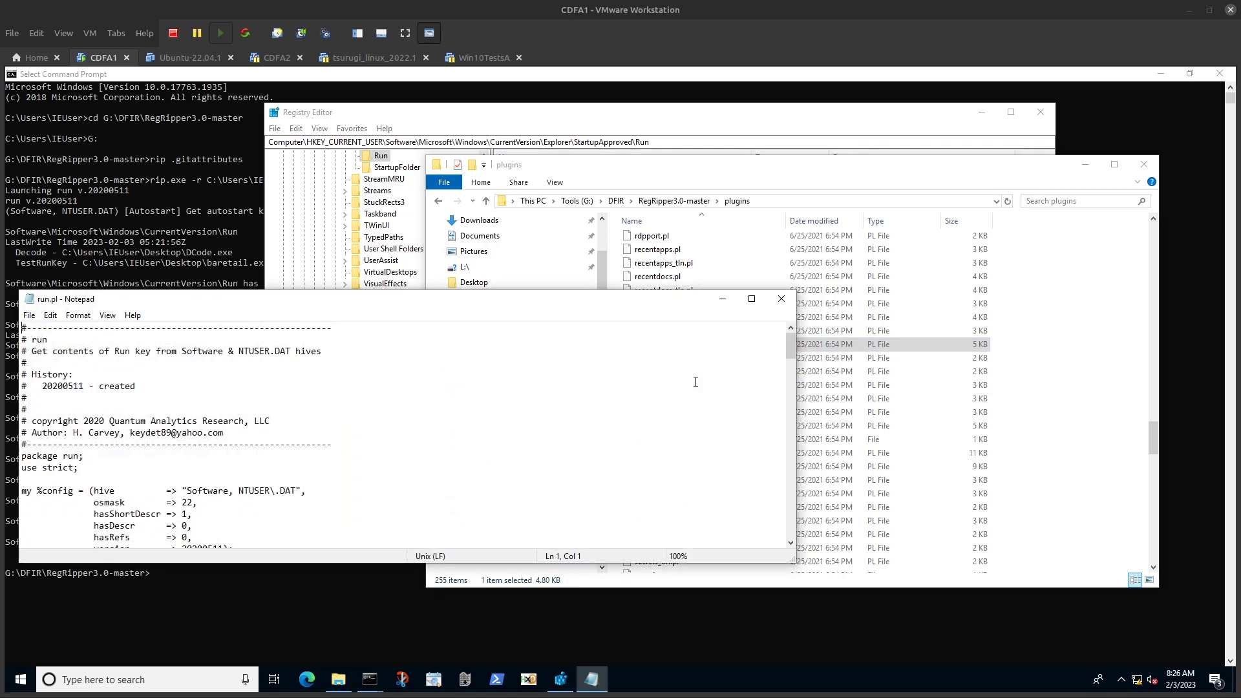
Step: Review the registry paths in run.pl for the software and ntuser hives, comparing StartupApproved entries with Registry Editor's key path
scroll(368, 520, down, 5)
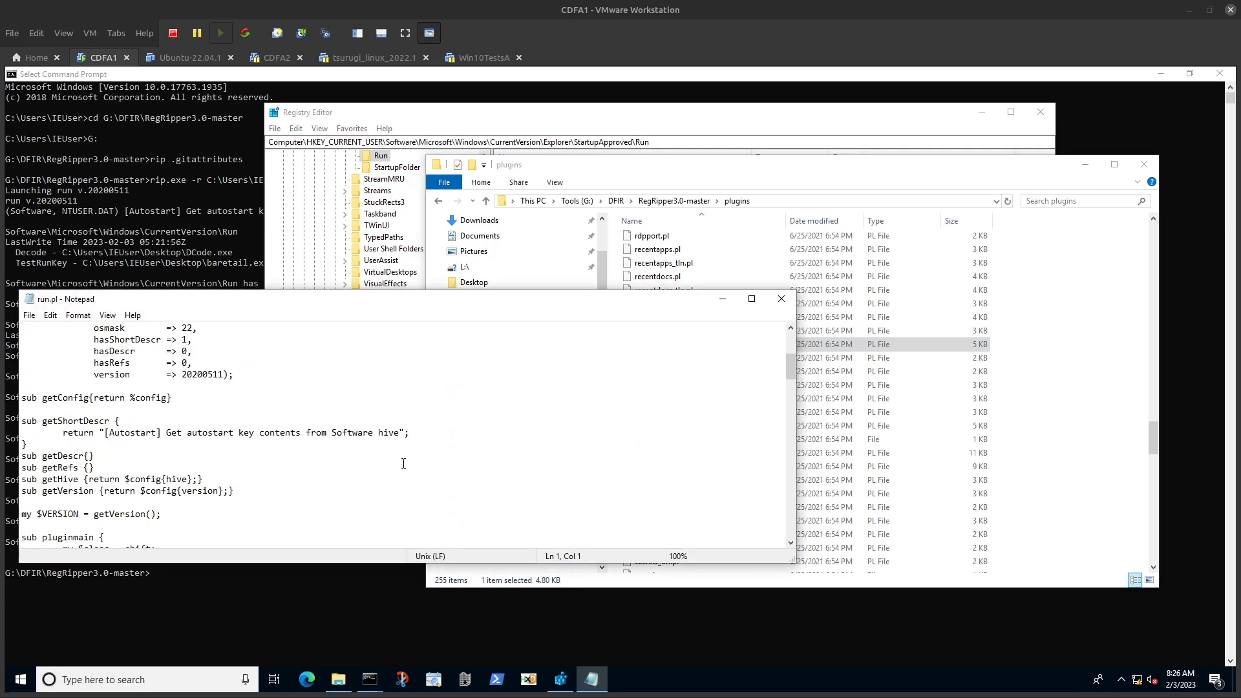
drag(435, 294, 434, 143)
scroll(435, 305, down, 6)
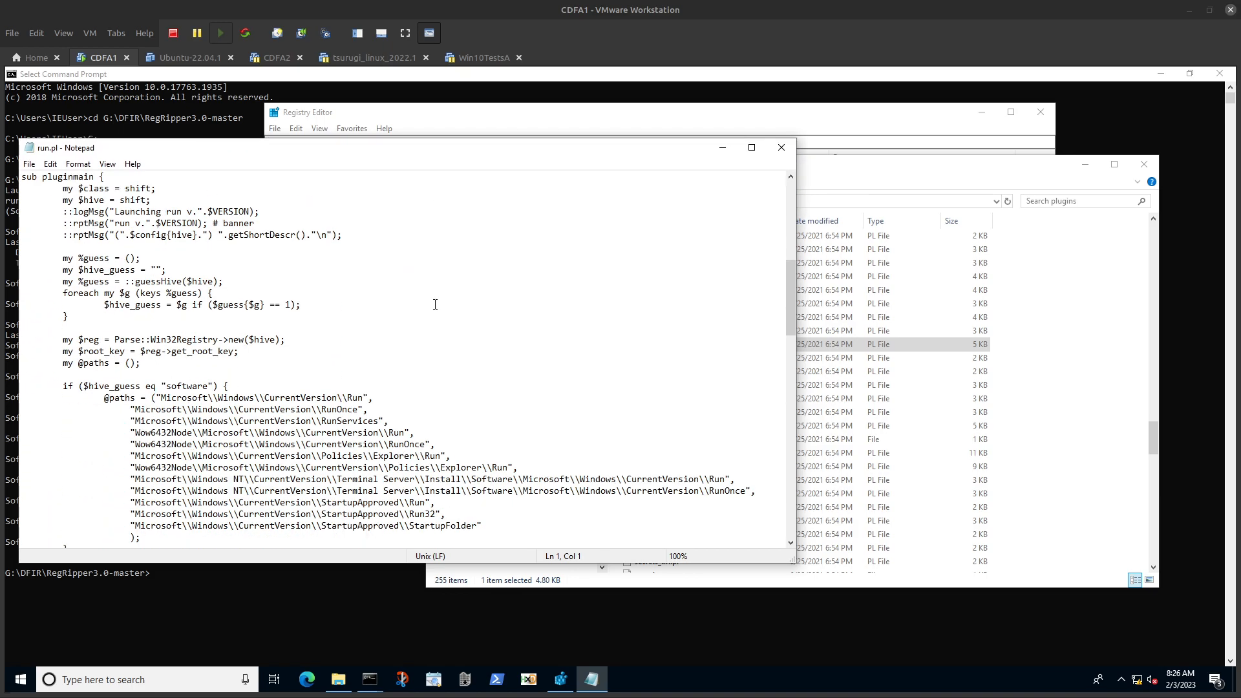
click(562, 679)
click(591, 679)
drag(393, 147, 600, 179)
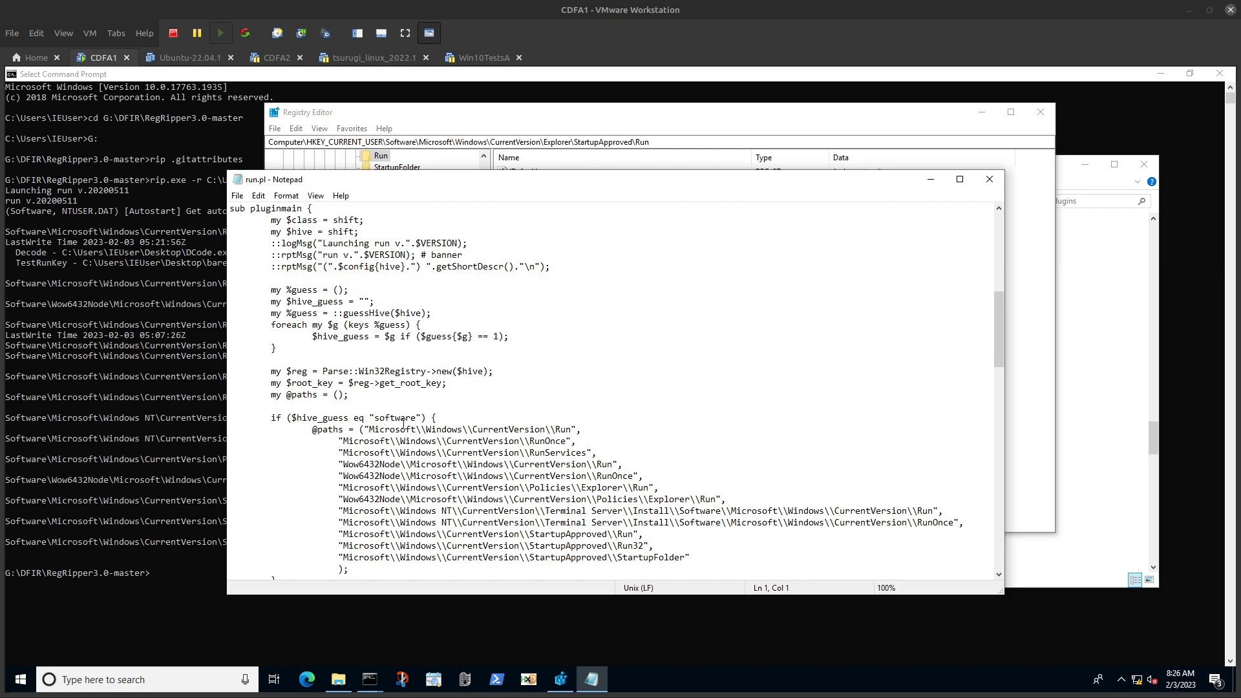
scroll(432, 444, down, 1)
scroll(553, 500, down, 5)
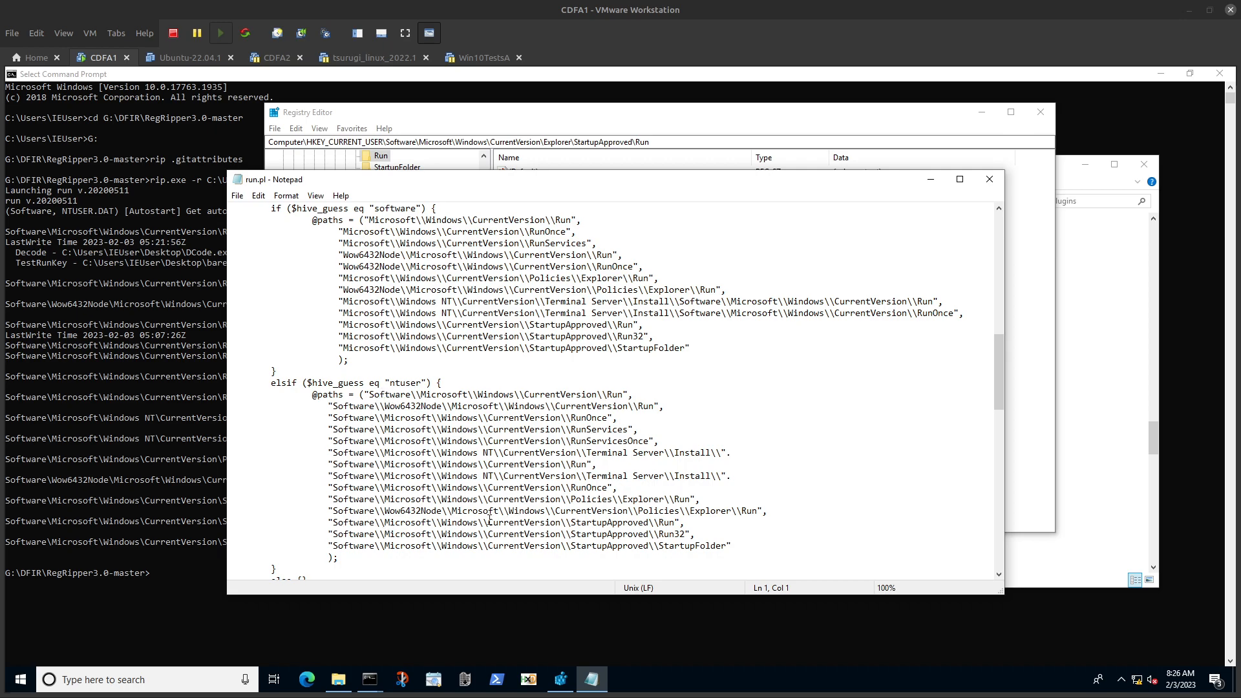
scroll(463, 483, down, 1)
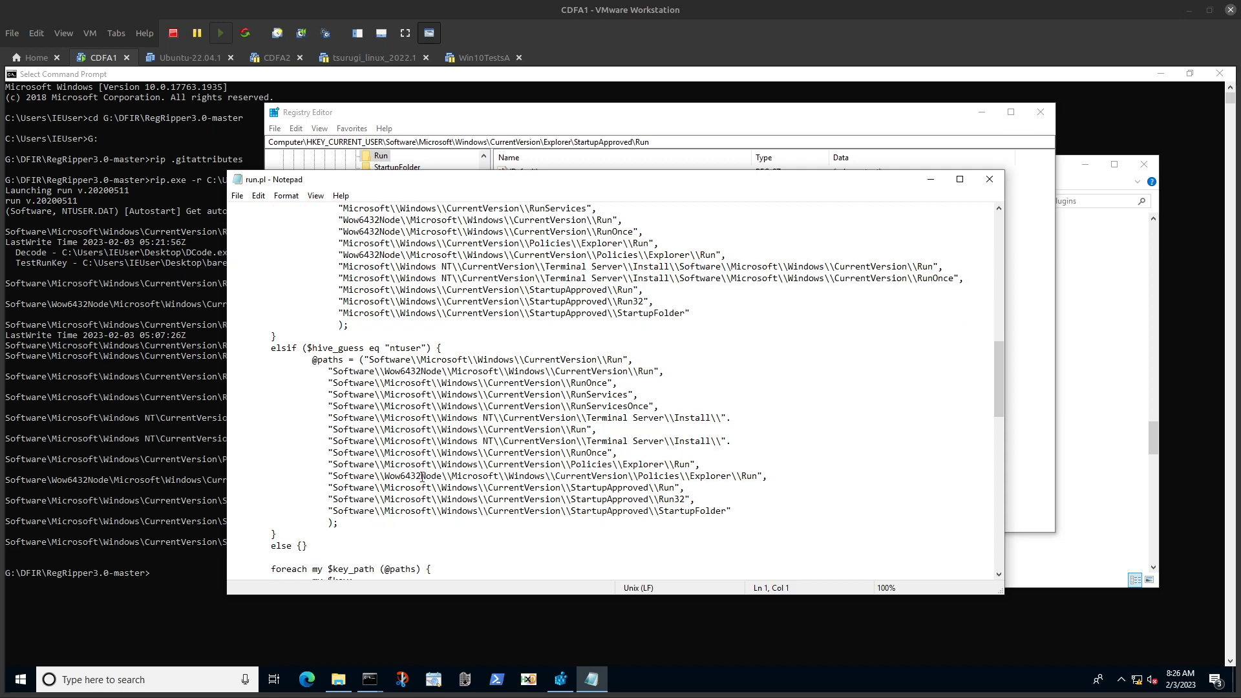
Step: Compare the StartupApproved paths in the RegRipper output with the actual key path shown in Registry Editor
click(126, 502)
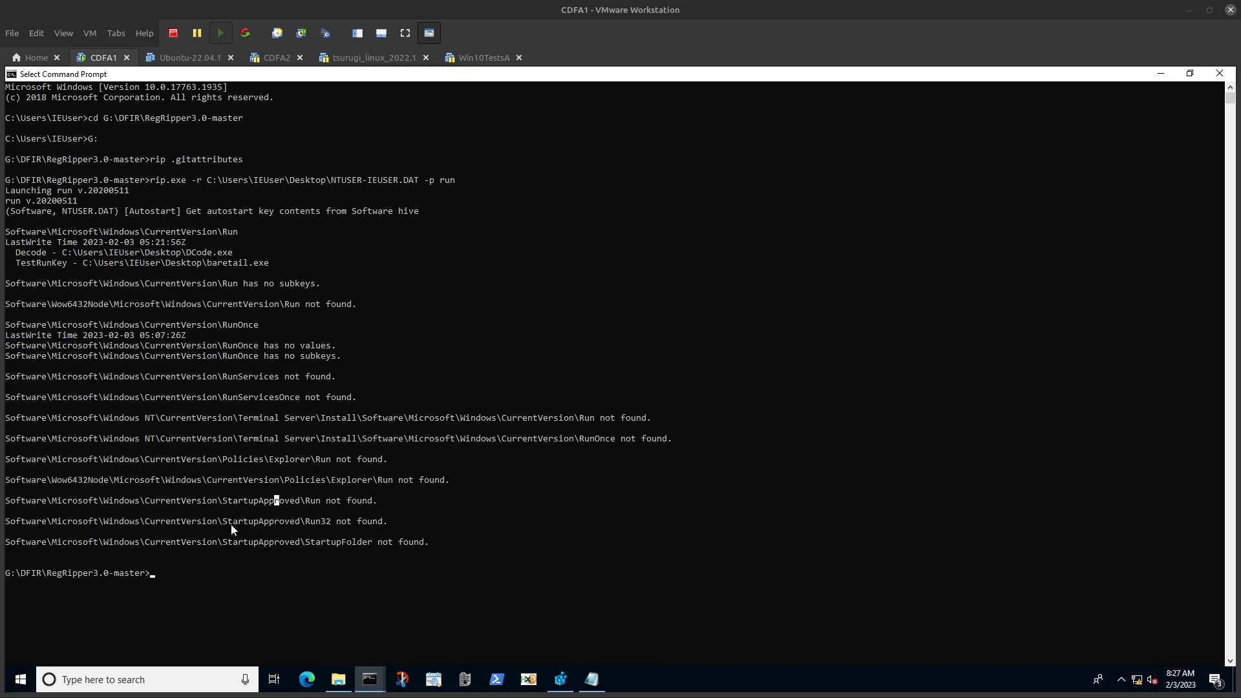
click(9, 522)
click(560, 678)
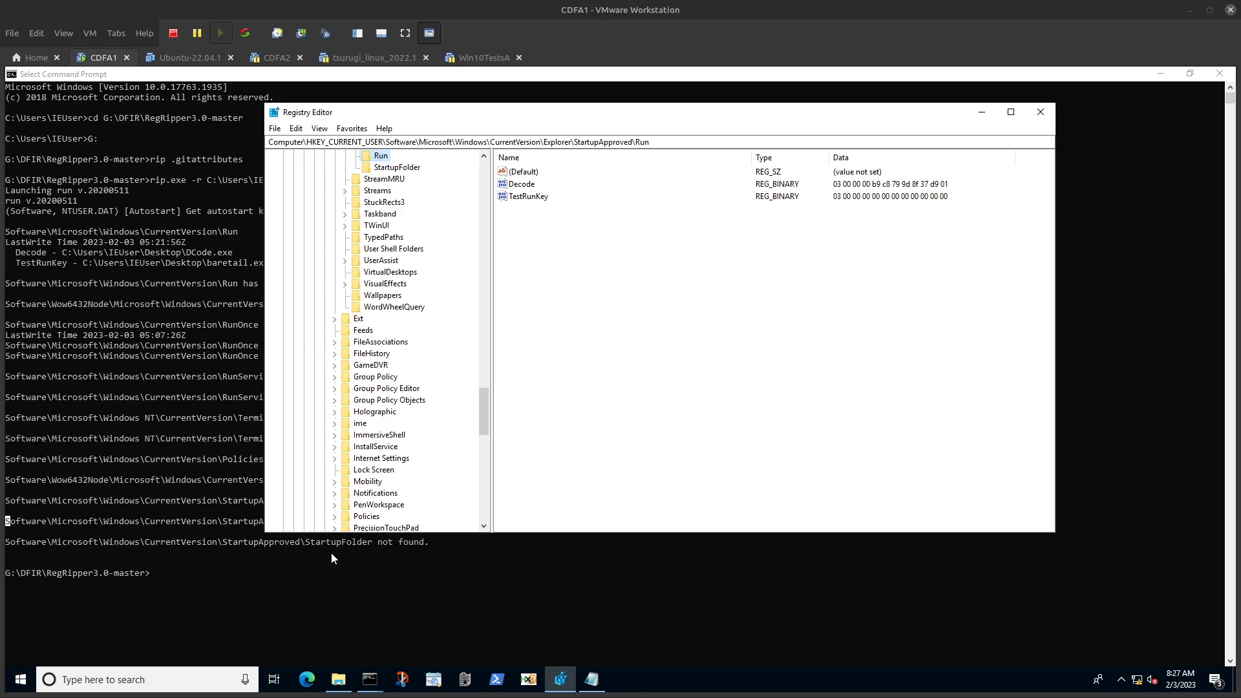
click(178, 531)
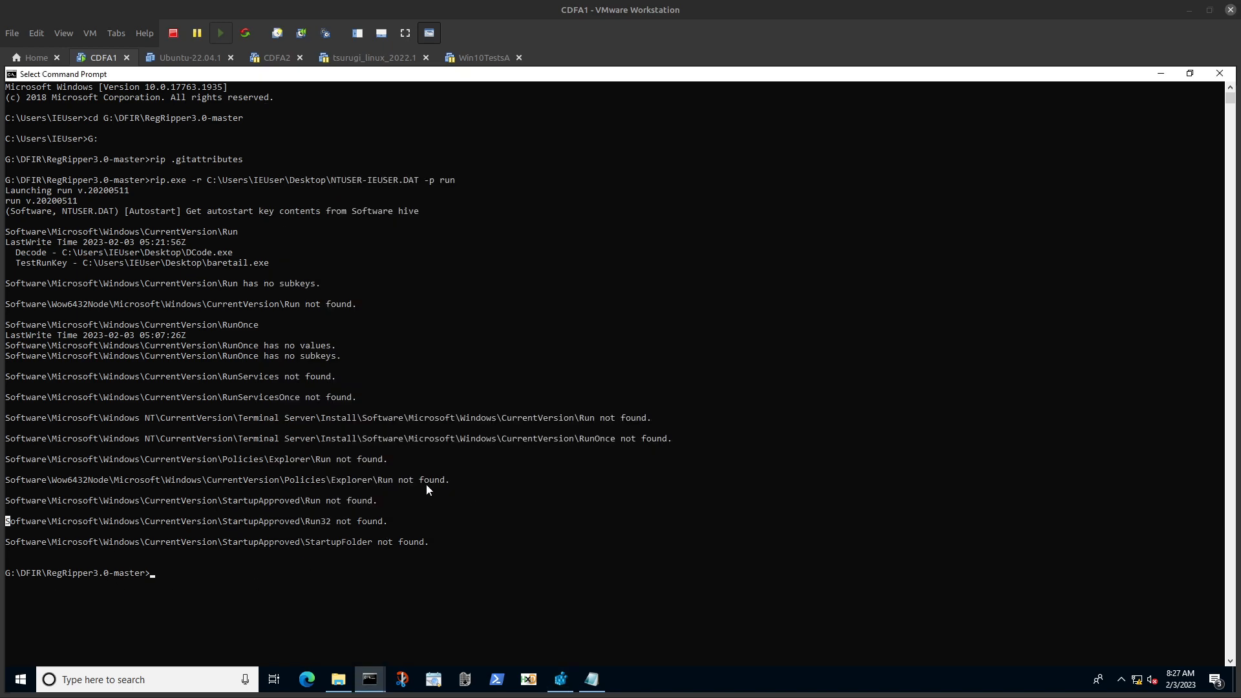